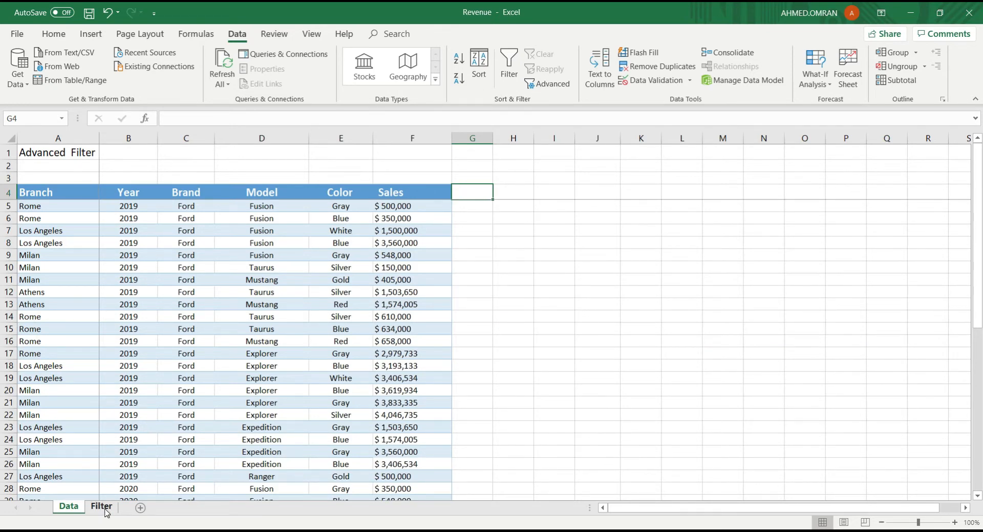
- Start an Advanced Filter on the Filter sheet that copies to another location, with Data!A4:F48 as the list range
click(103, 507)
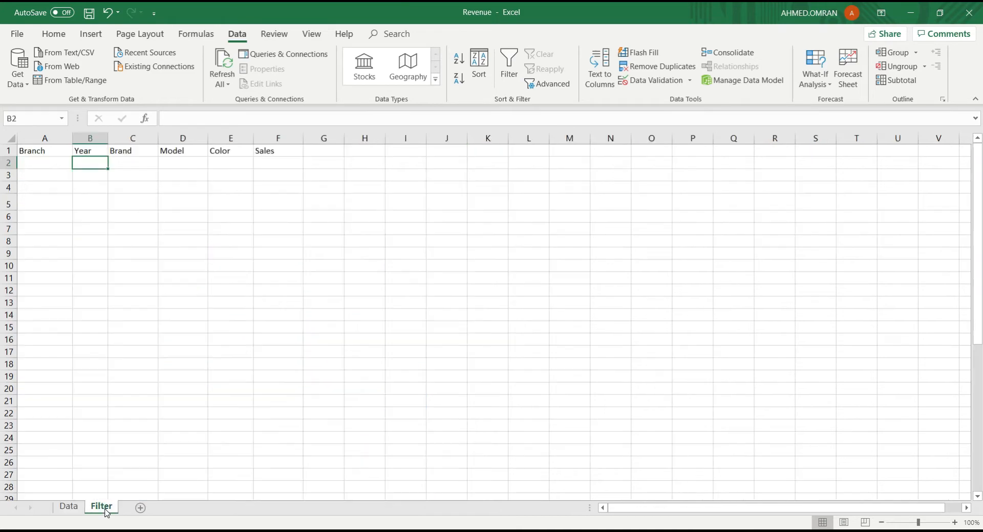
click(52, 155)
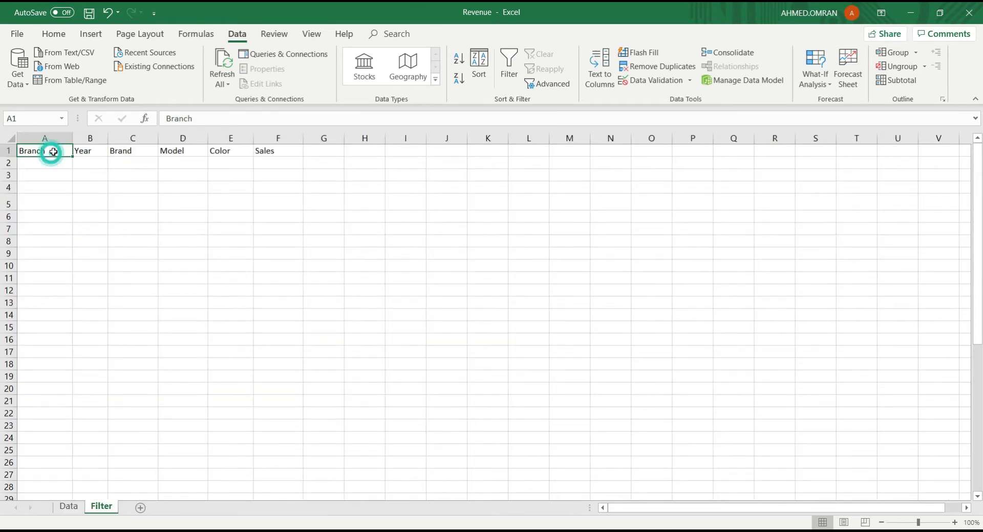
click(548, 84)
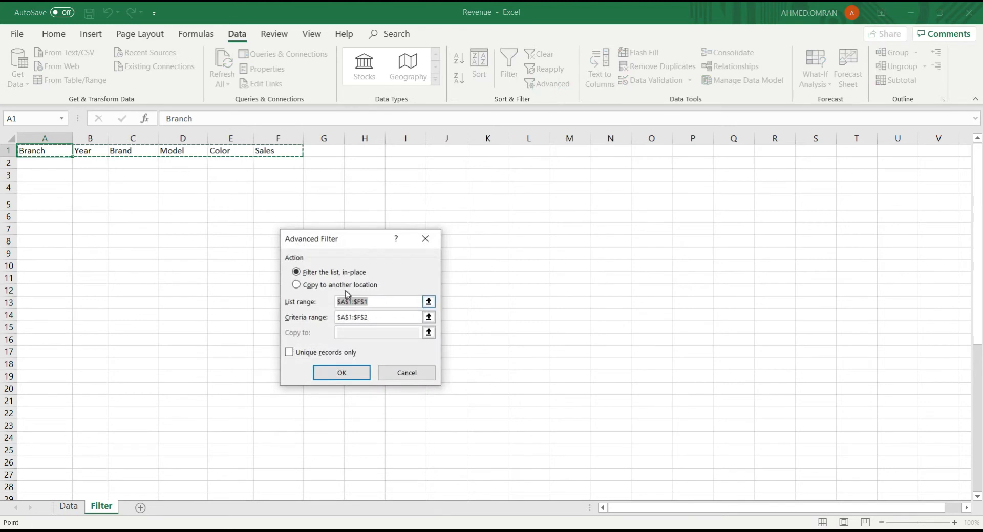
click(340, 285)
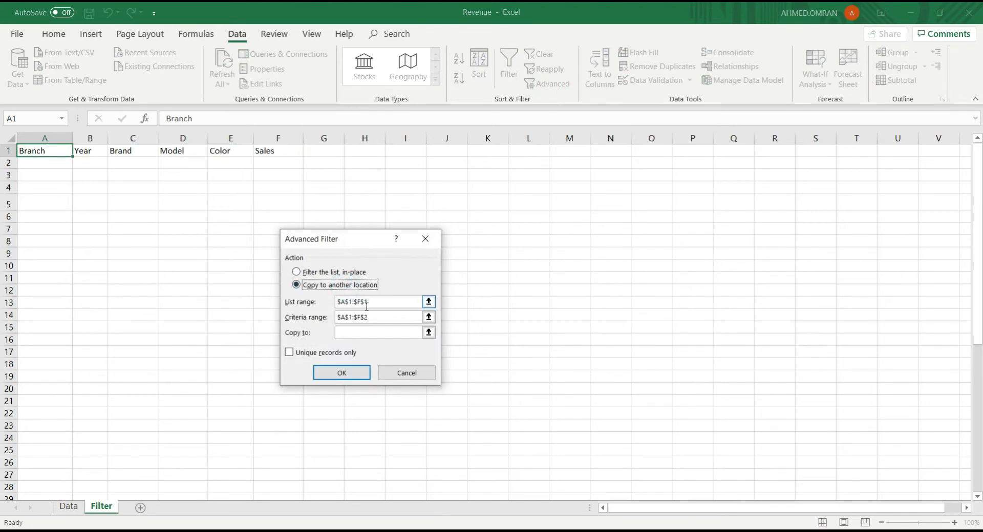
drag(372, 302, 333, 302)
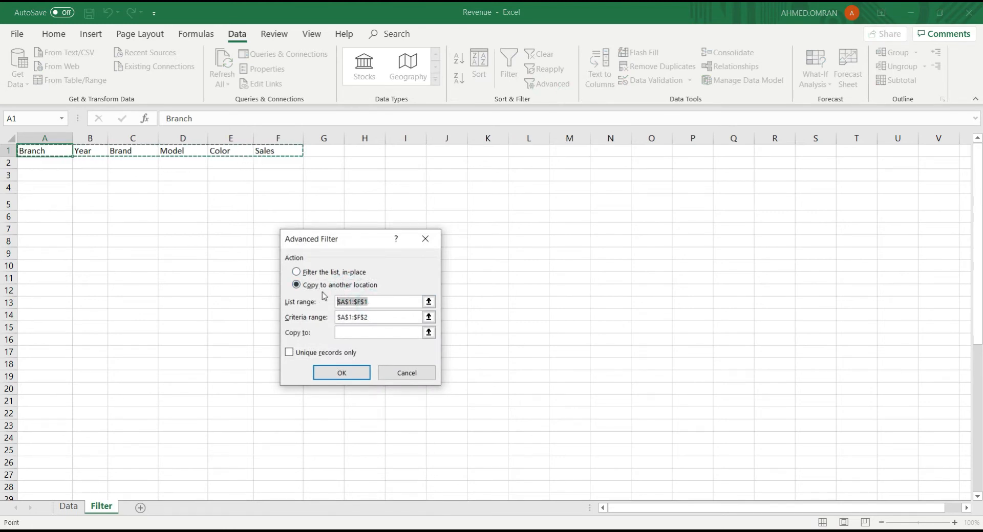
key(BackSpace)
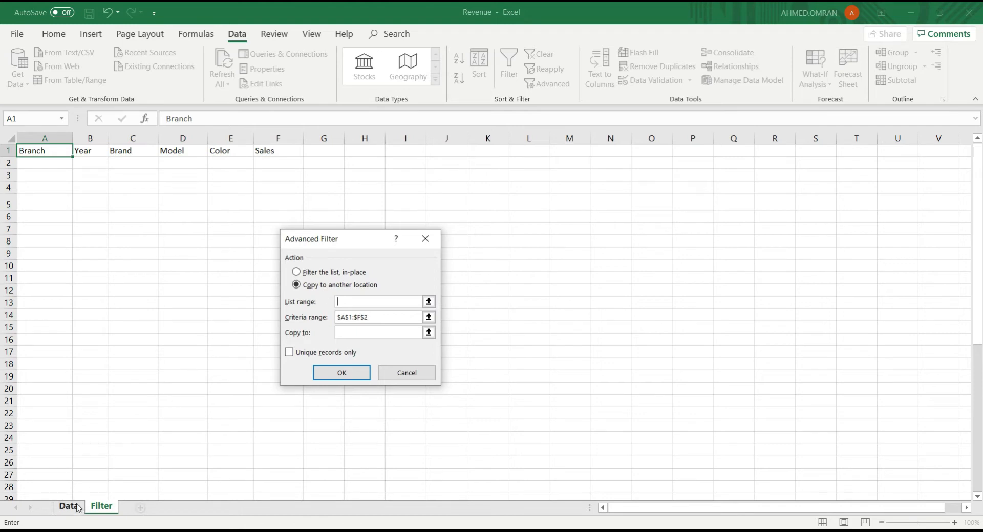
click(69, 506)
drag(76, 199, 438, 466)
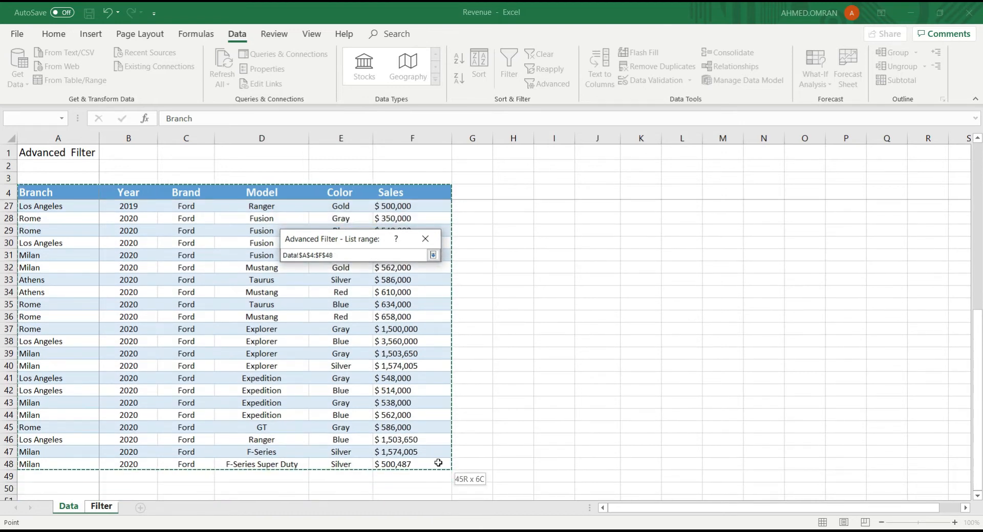
key(Return)
- Set the Advanced Filter's criteria range to A1:F2 on the Filter sheet
click(378, 318)
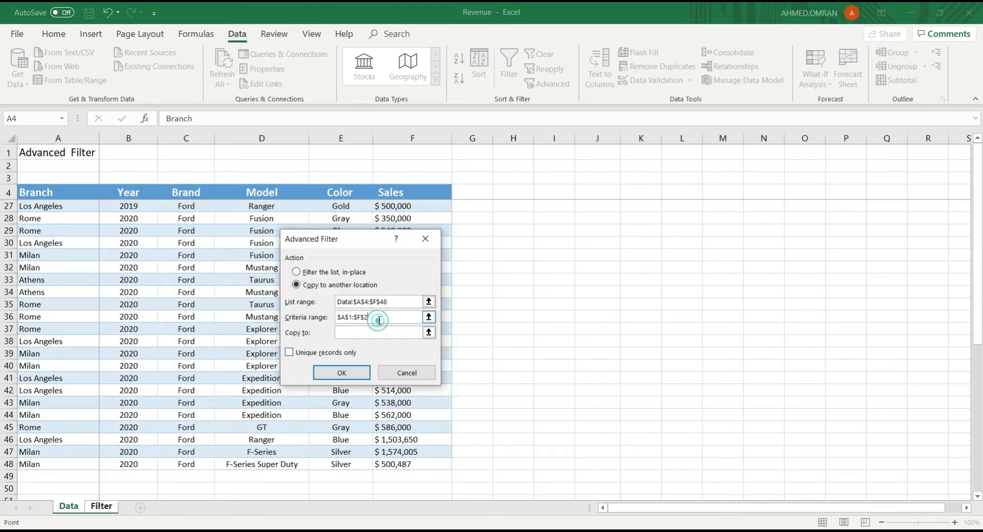
key(BackSpace)
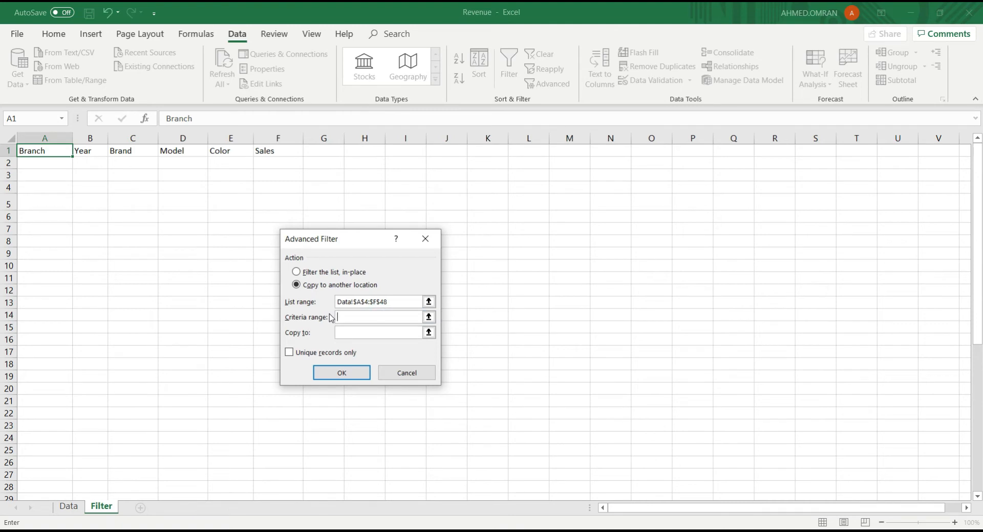
drag(59, 152, 271, 167)
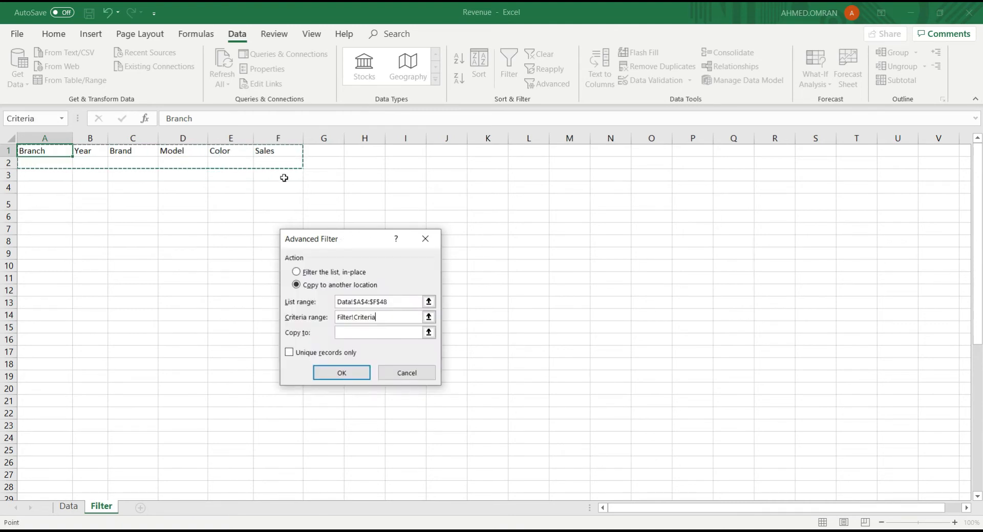
- Set cell A6 of the Filter sheet as the copy destination and run the Advanced Filter
click(354, 332)
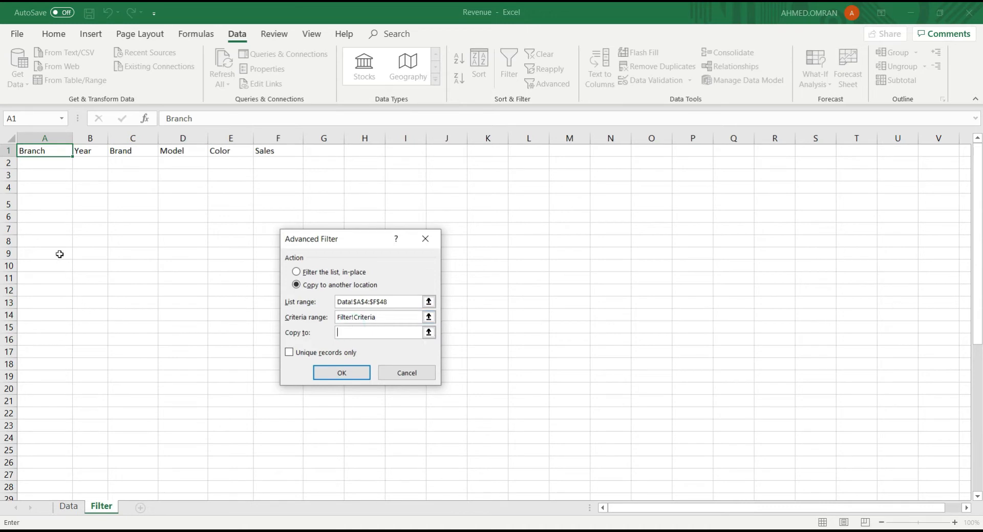
click(52, 221)
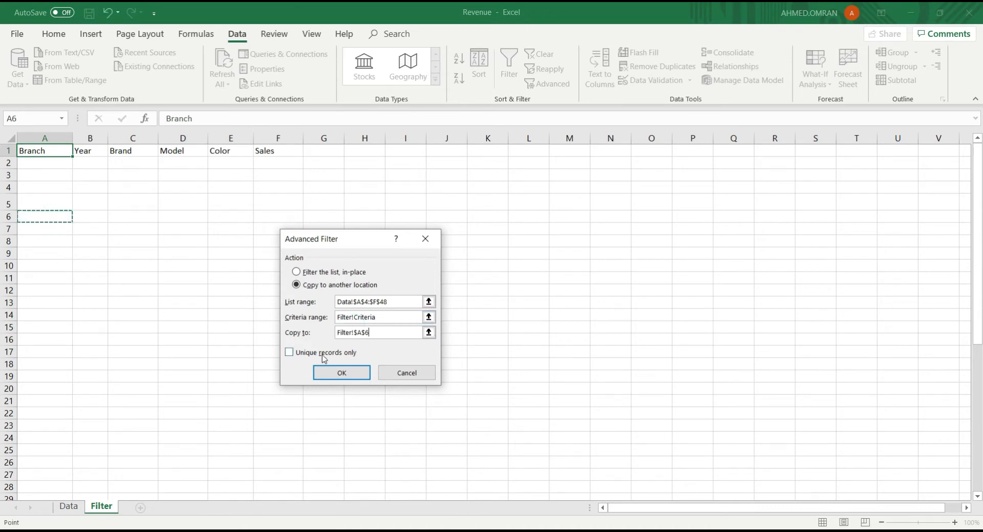
click(327, 373)
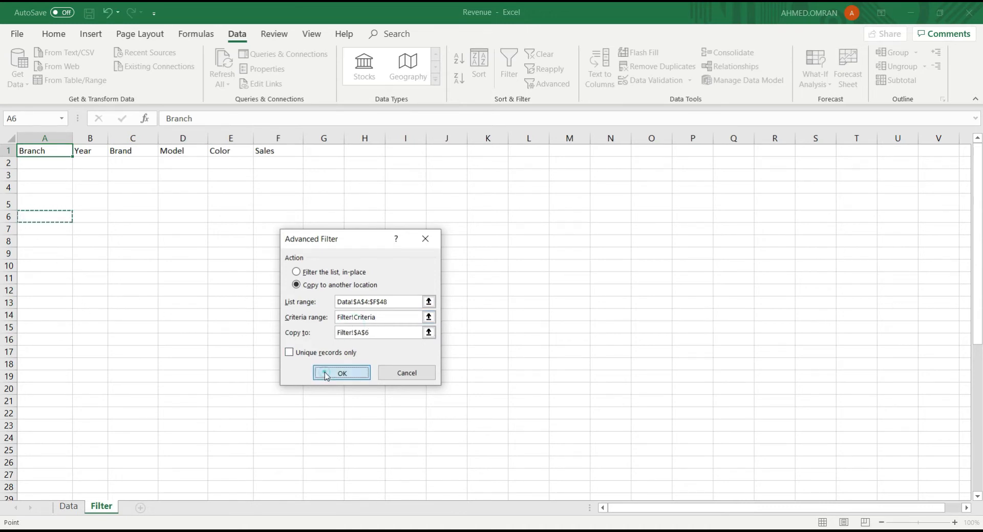
scroll(317, 369, down, 10)
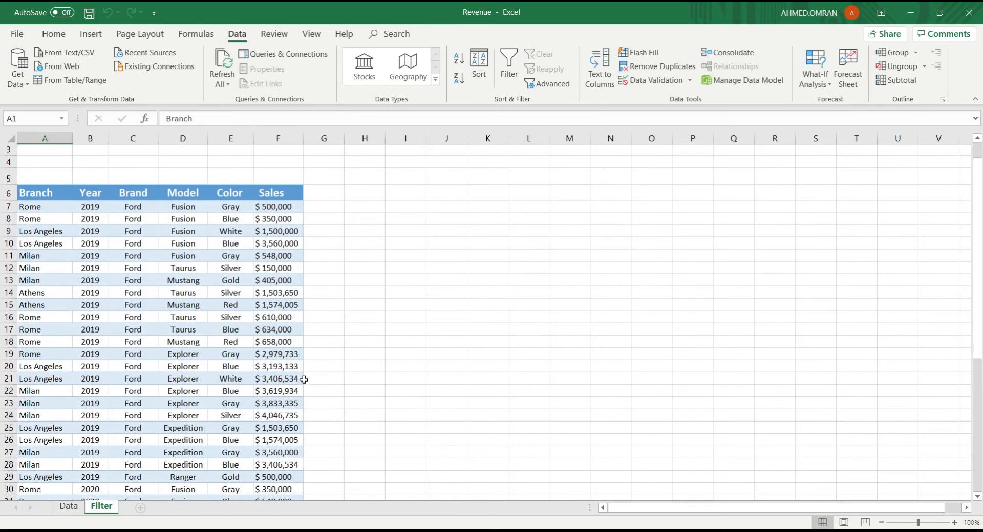
scroll(295, 366, up, 5)
scroll(293, 364, up, 5)
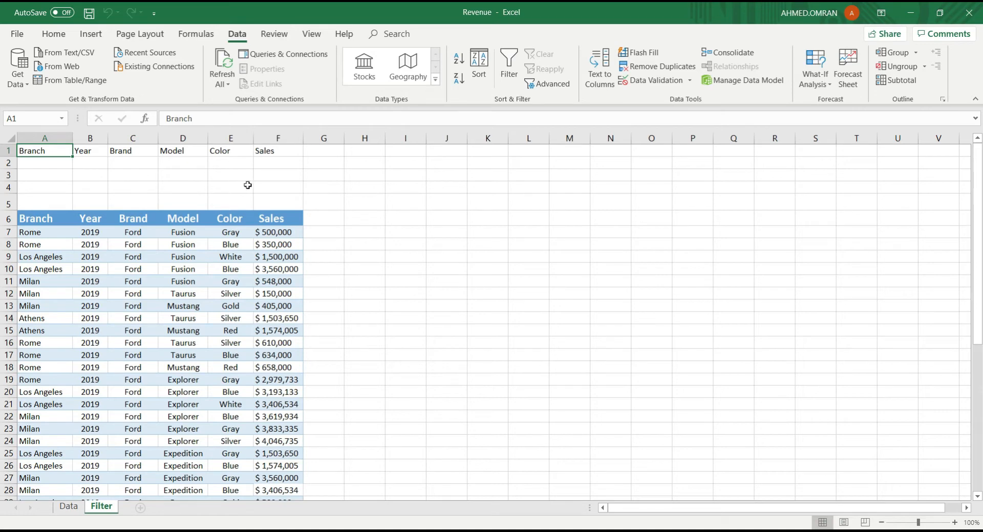
- Enter 2020 as the Year criterion in cell B2
click(88, 160)
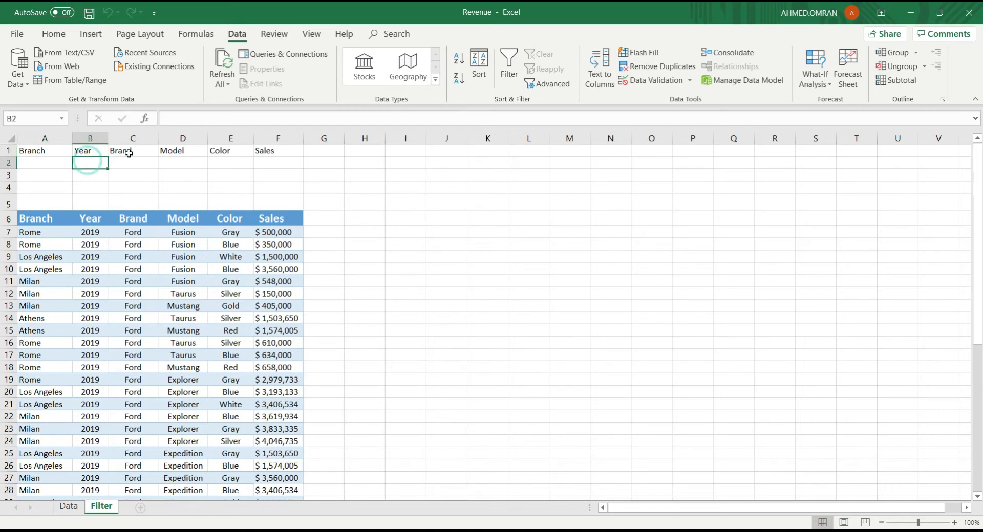
text(2020)
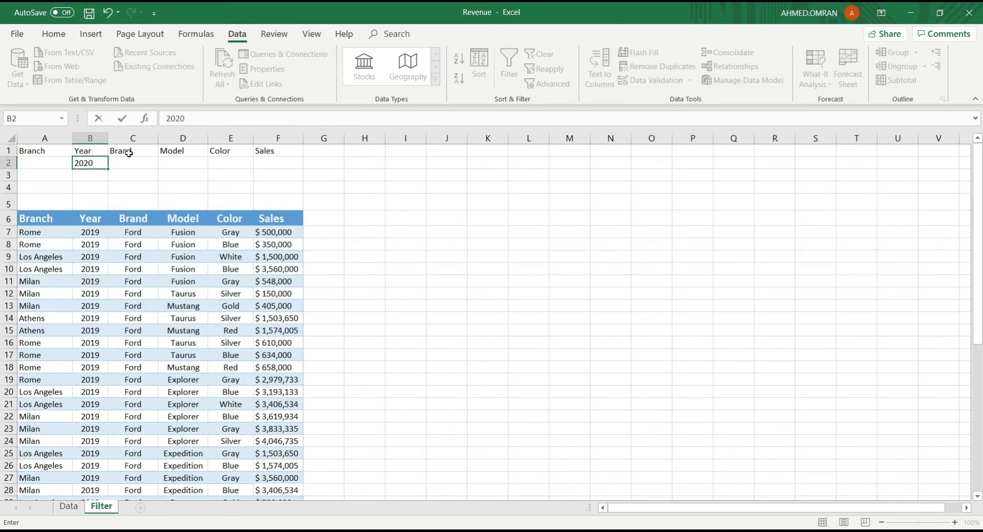
key(Return)
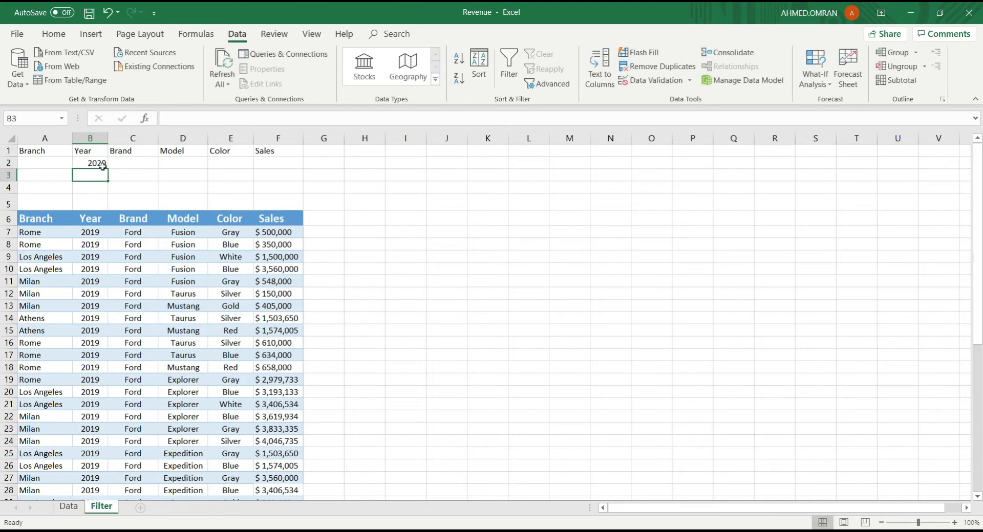
- Start another Advanced Filter from cell A1 that copies to another location, using Data!A4:F48 as the list range
click(63, 150)
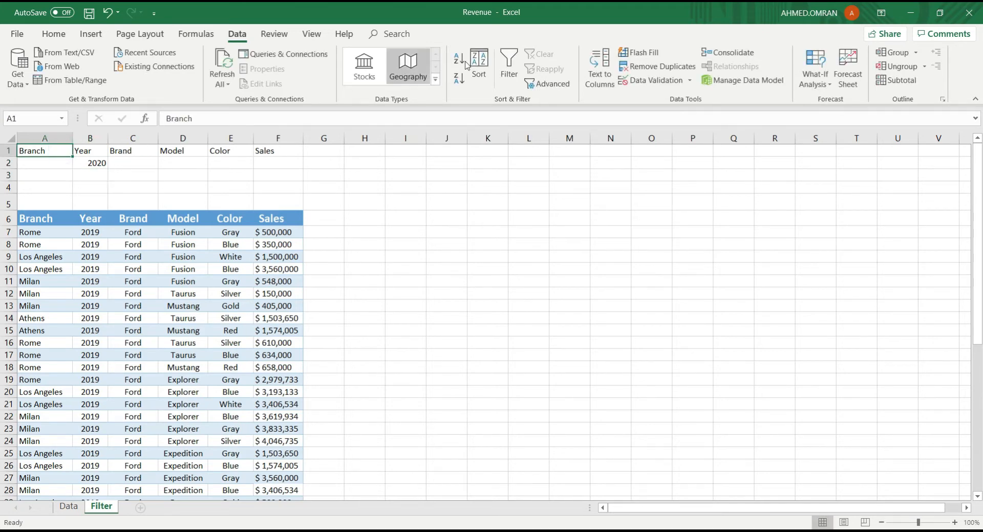
click(530, 87)
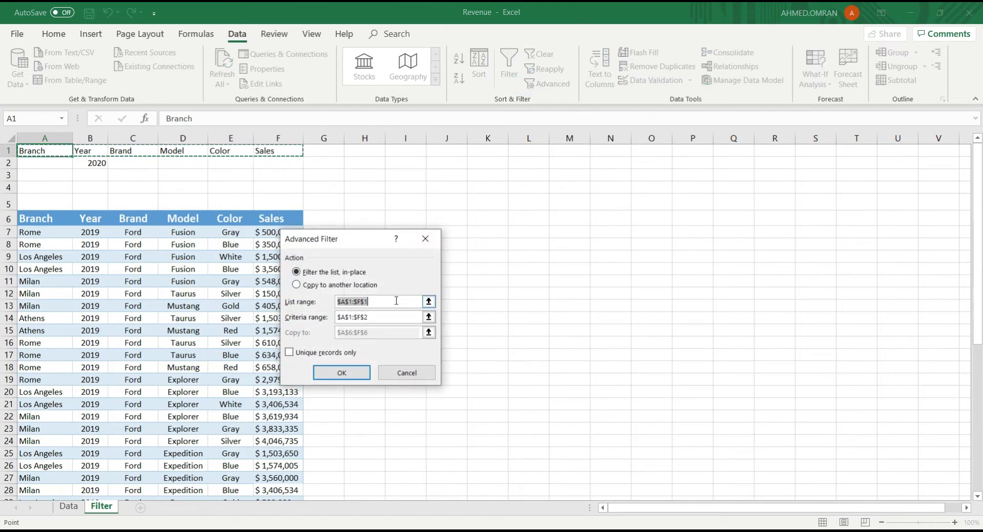
click(363, 286)
drag(379, 301, 344, 297)
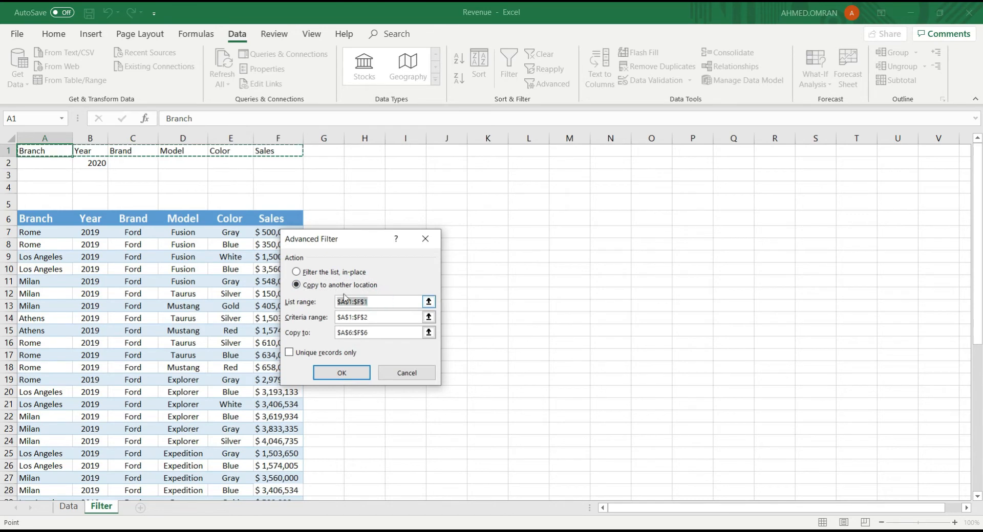
click(68, 507)
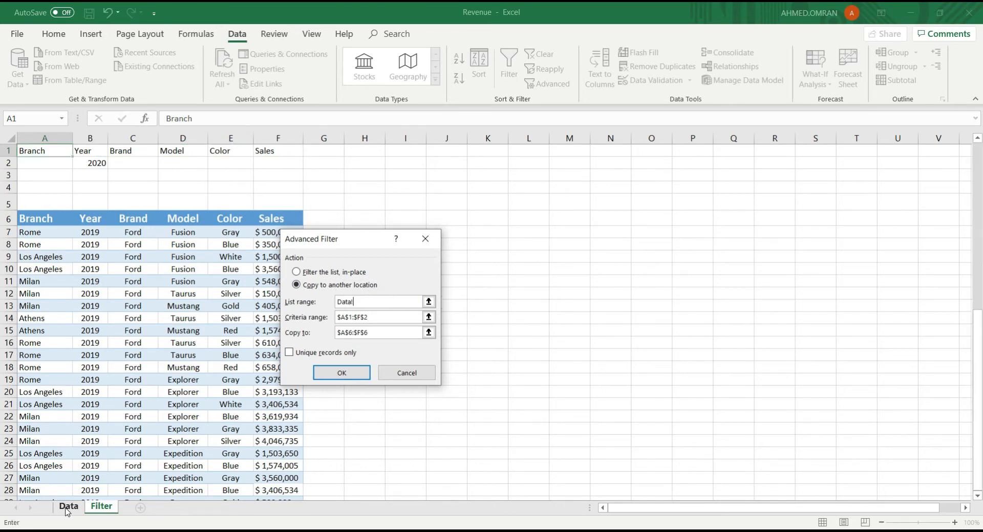
scroll(54, 256, up, 5)
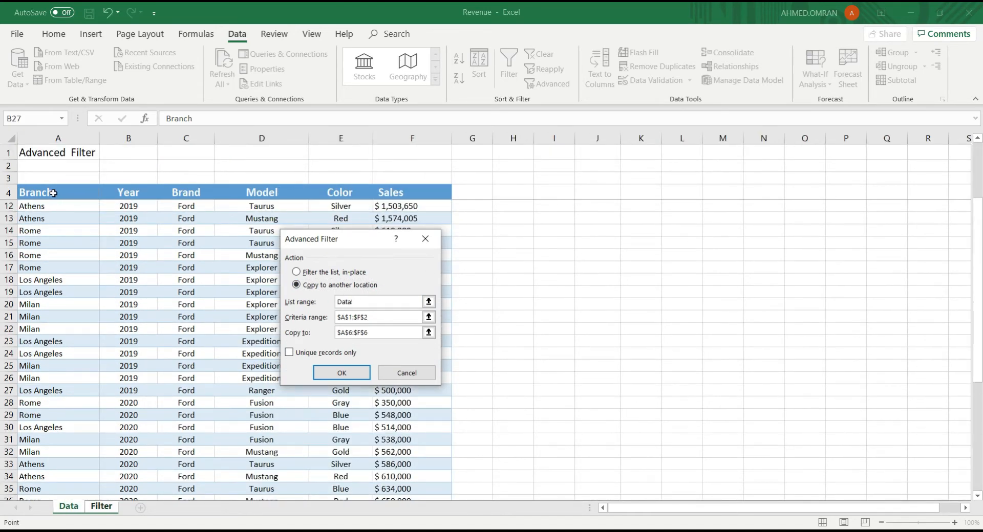
drag(53, 193, 446, 417)
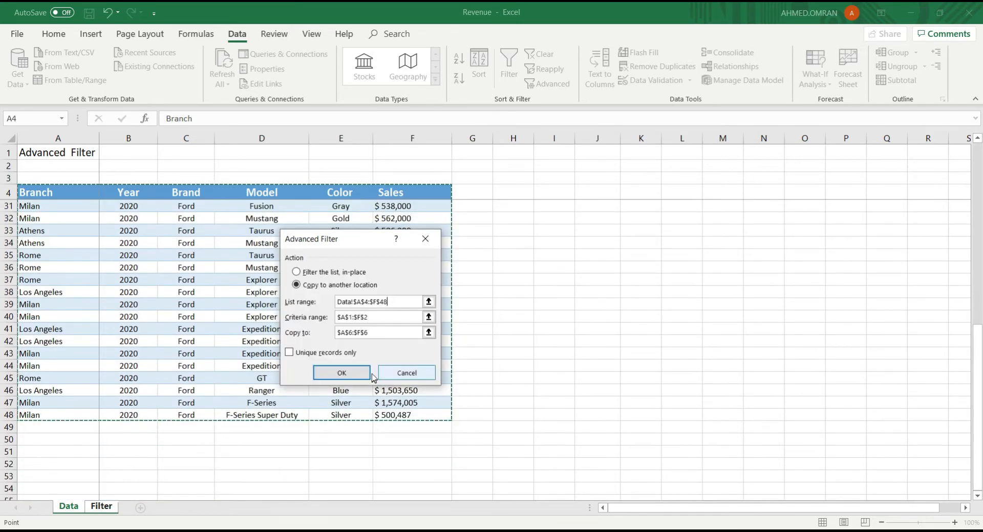
- Select A1:F2 on the Filter sheet, including the Year criterion, as the criteria range
click(373, 318)
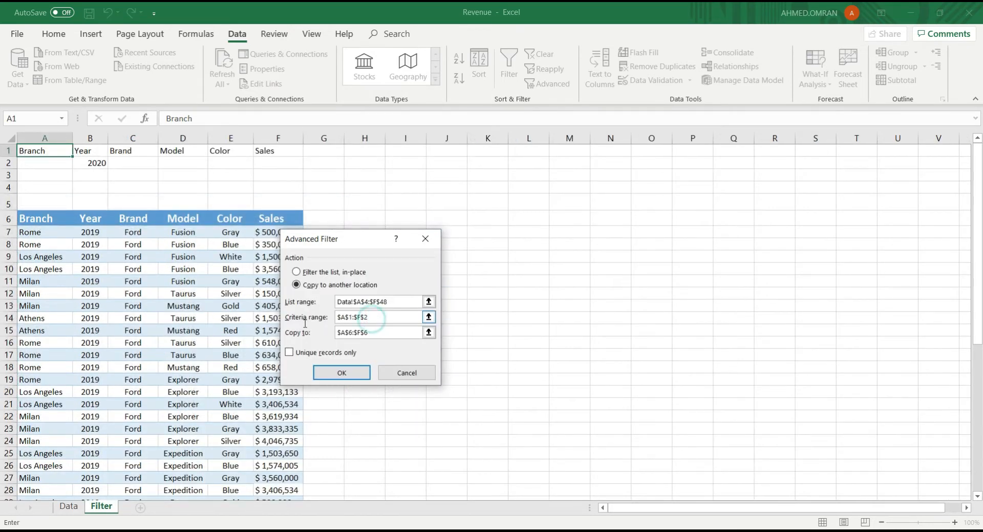
click(321, 318)
drag(69, 151, 272, 165)
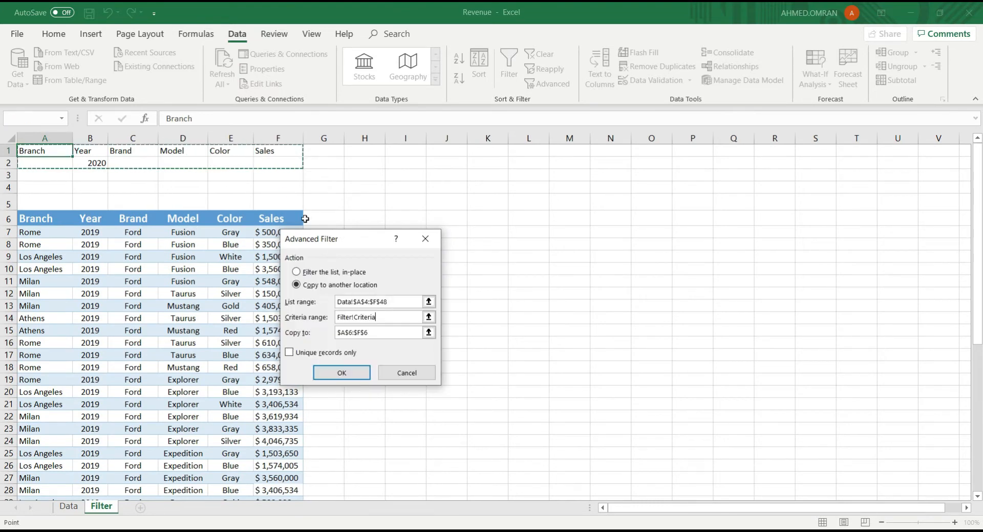
- Set the header row A6:F6 on the Filter sheet as the copy destination and run the filter
click(378, 333)
click(328, 336)
drag(328, 335, 326, 334)
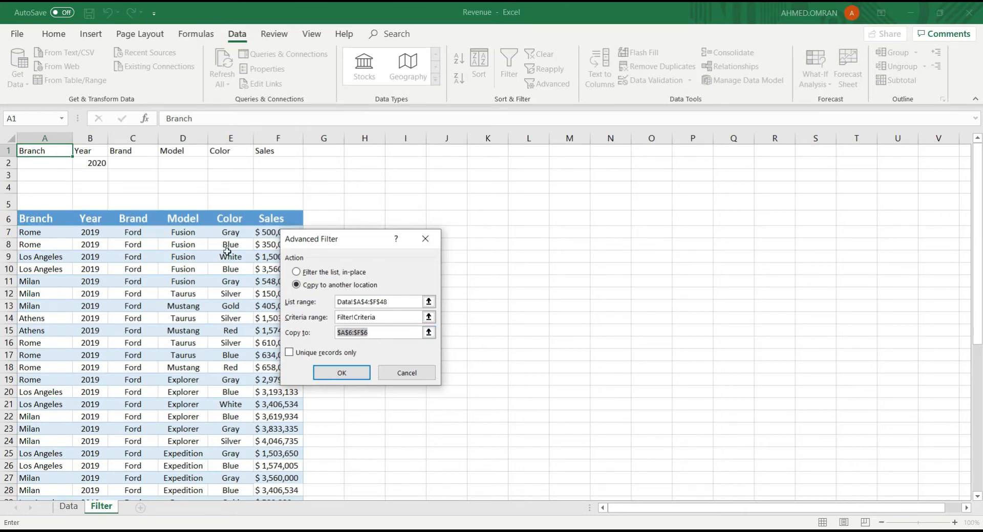
key(BackSpace)
drag(61, 224, 282, 221)
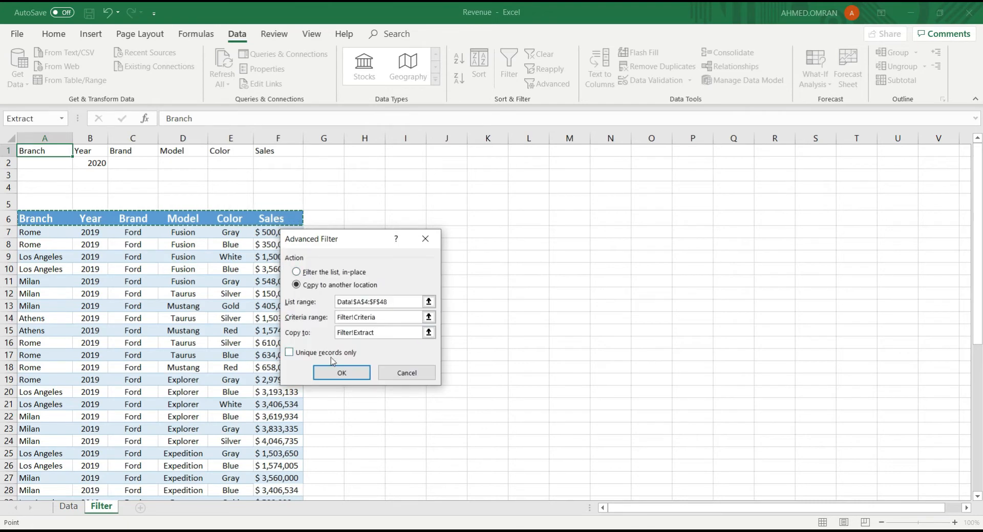
click(337, 375)
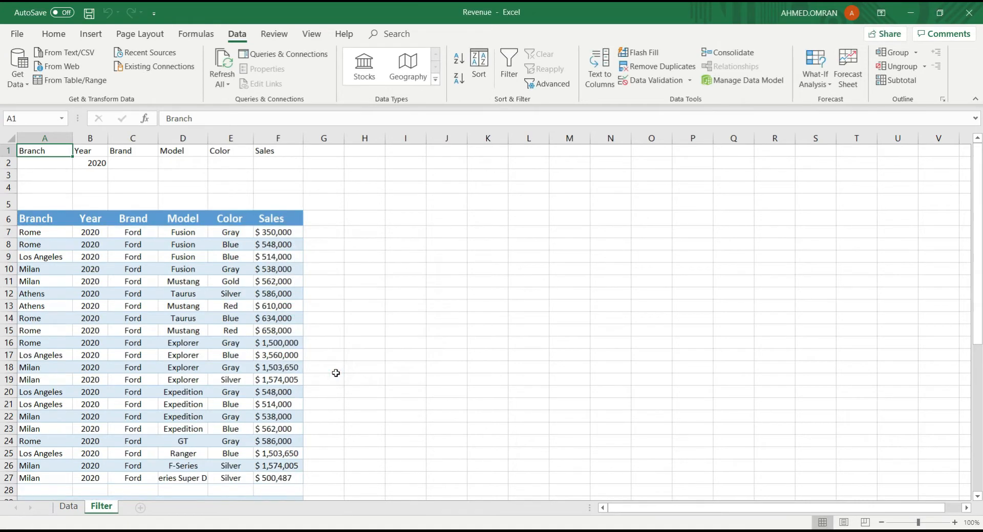
scroll(335, 353, down, 2)
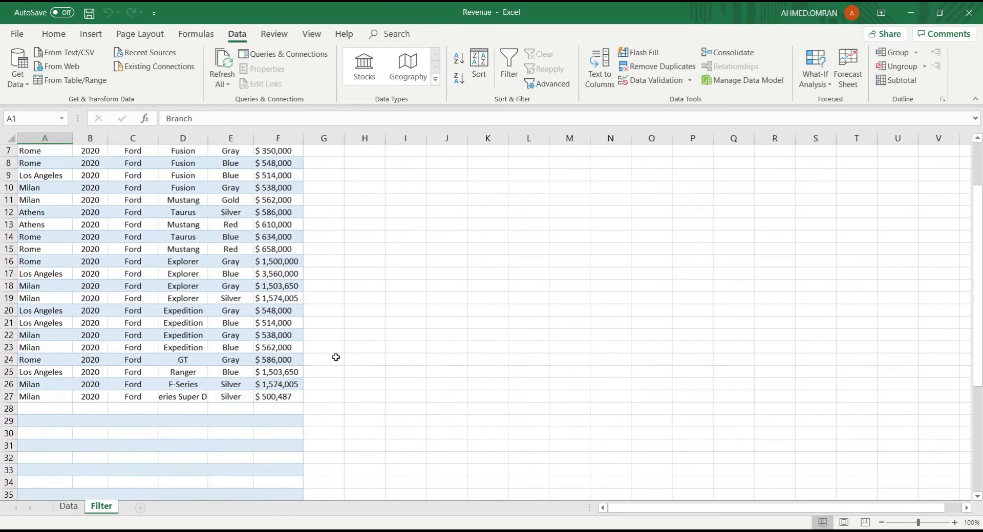
scroll(336, 358, down, 8)
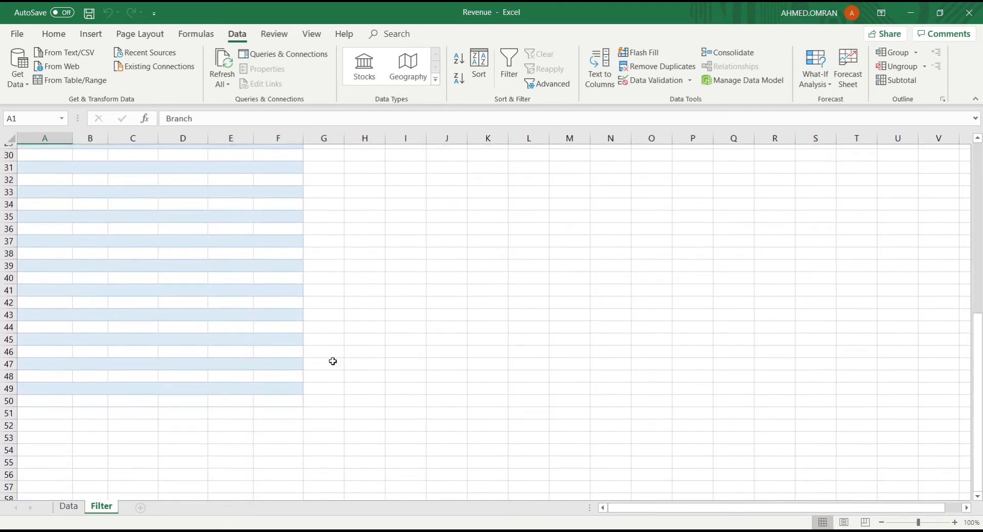
scroll(332, 362, up, 9)
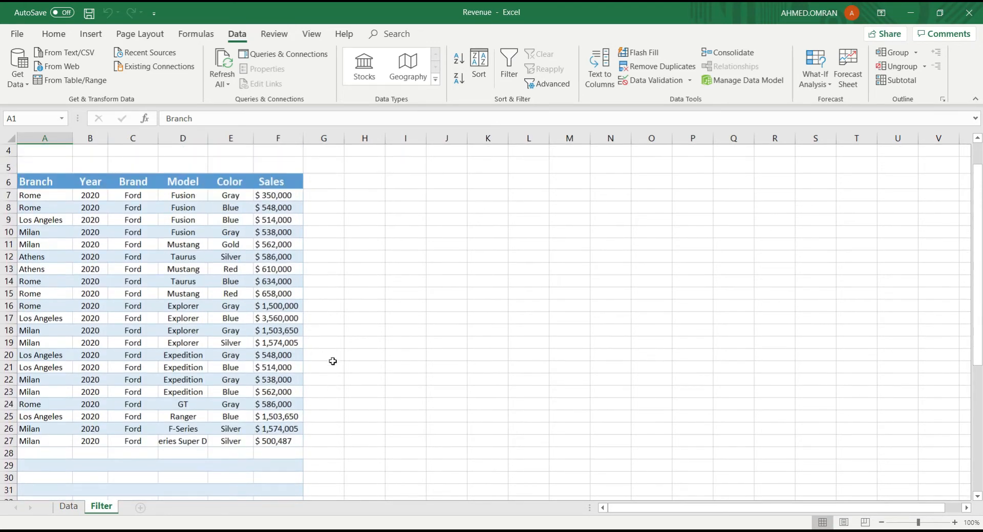
scroll(333, 362, up, 1)
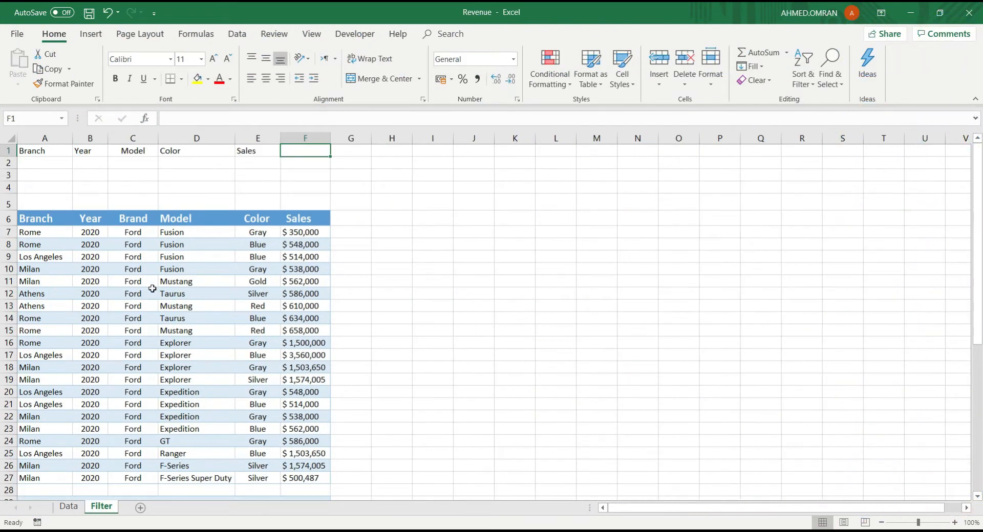
scroll(180, 301, down, 2)
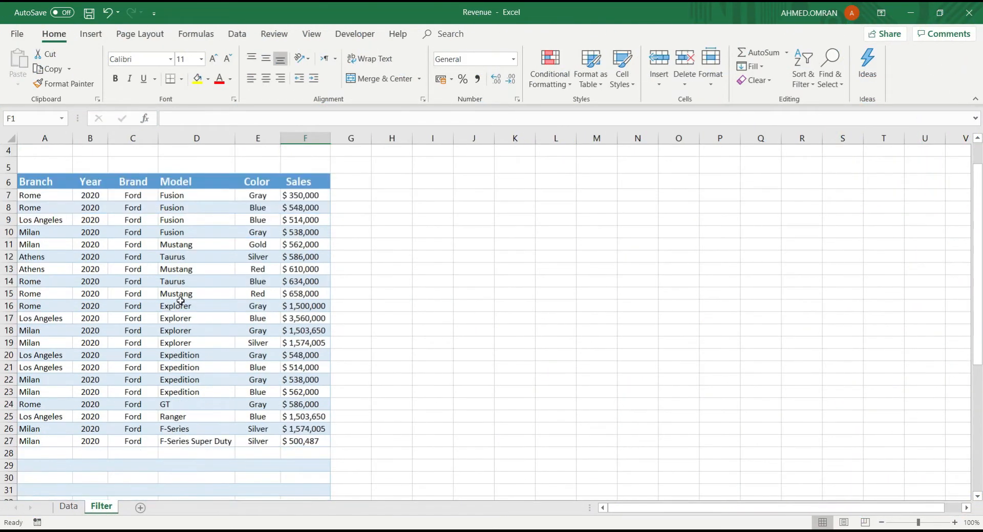
scroll(182, 304, up, 2)
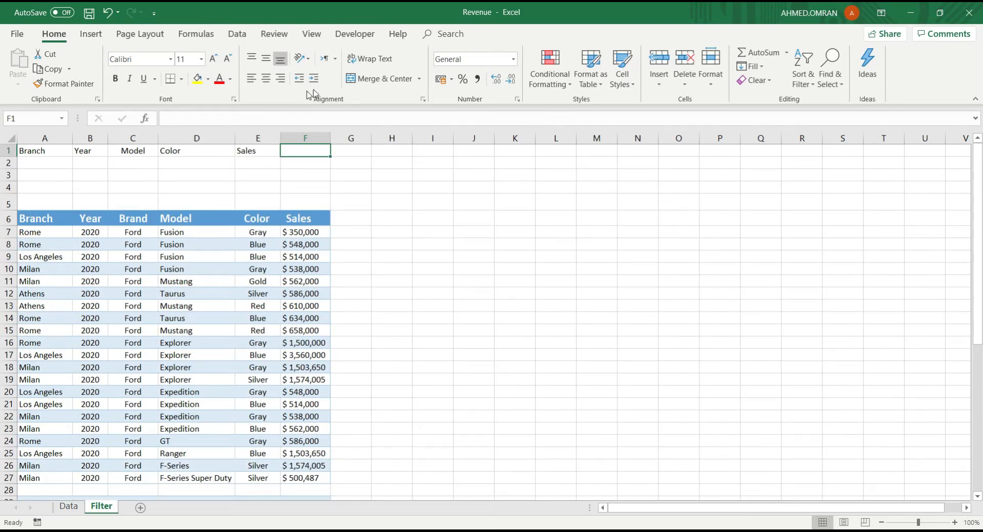
- Start recording a macro named filter, stored in This Workbook
click(344, 37)
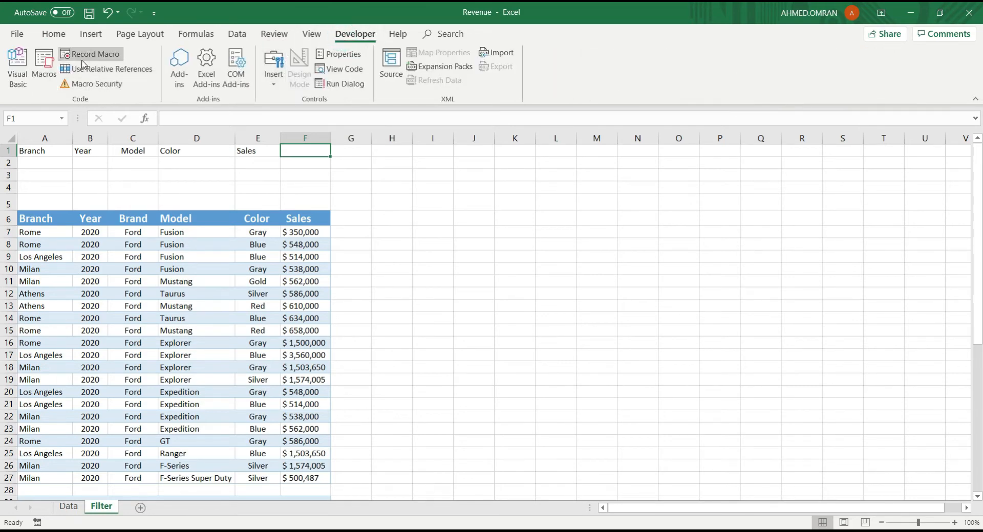
click(83, 61)
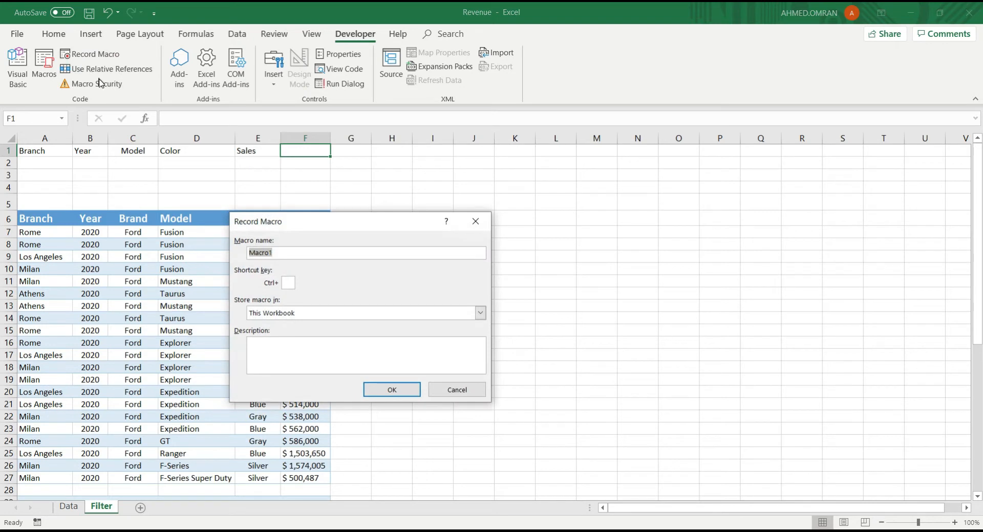
text(filter)
click(382, 390)
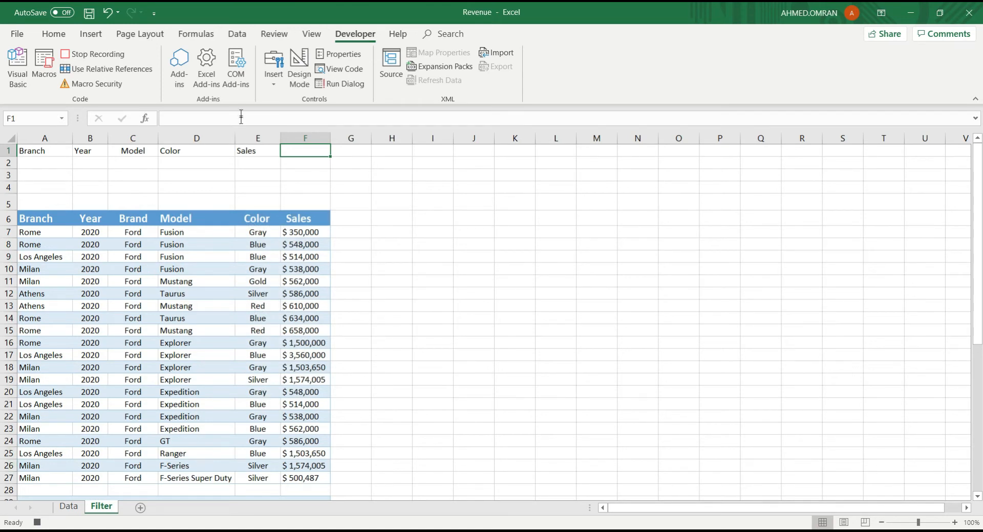
- Start an Advanced Filter that copies to another location, with Data!A4:F48 as the list range
click(233, 36)
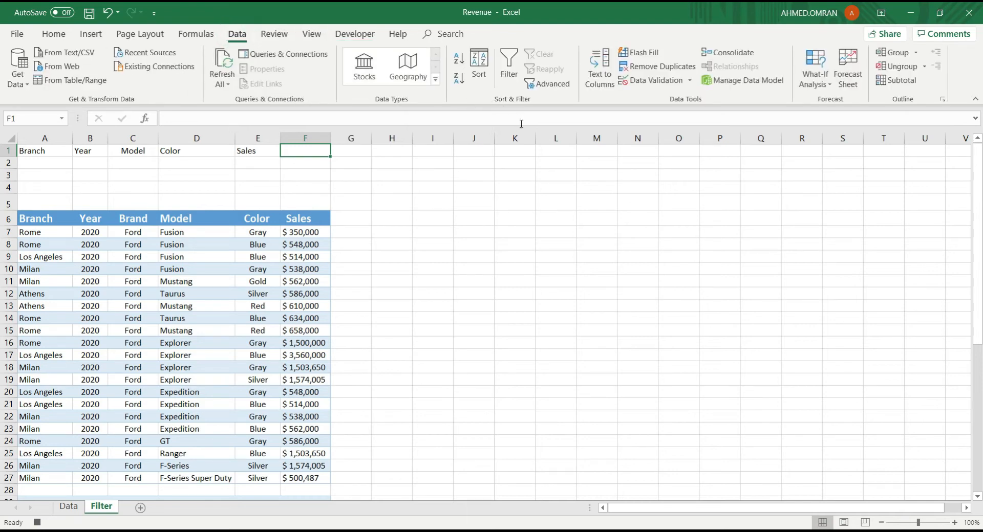
click(543, 84)
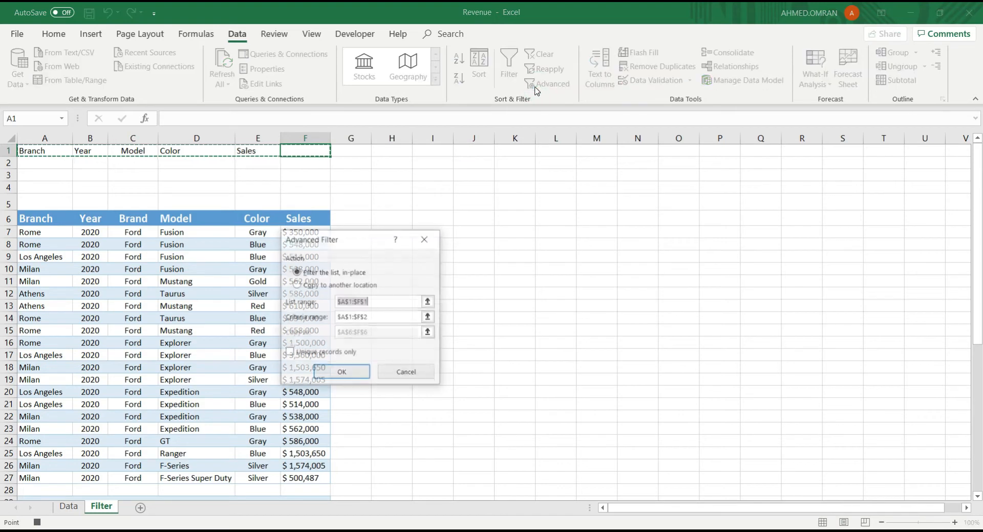
click(353, 286)
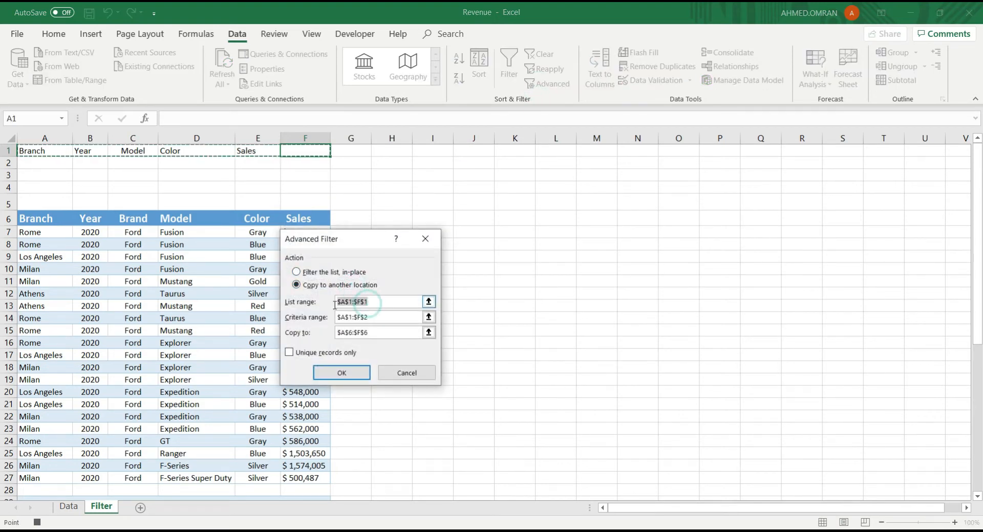
key(BackSpace)
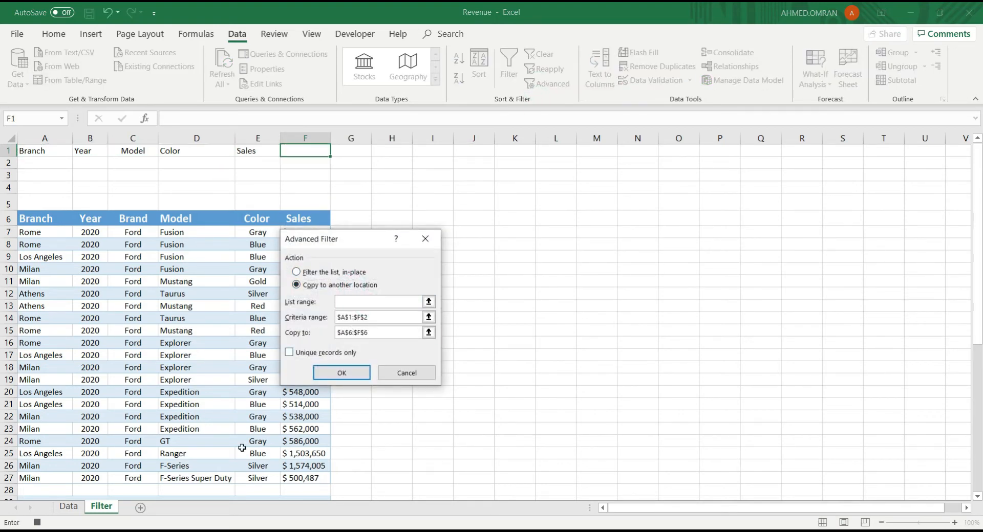
click(69, 507)
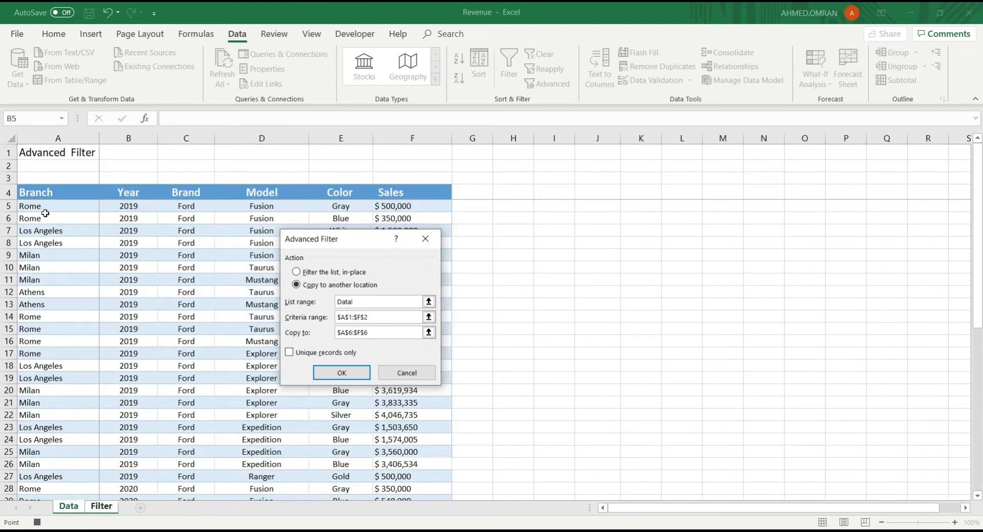
drag(41, 192, 387, 462)
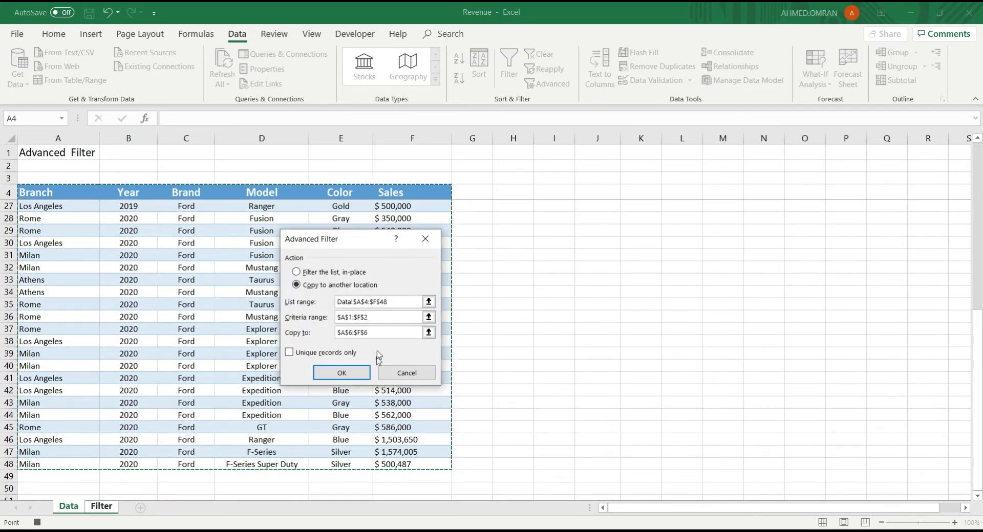
- Replace the criteria range with A1:E2 on the Filter sheet
click(375, 318)
drag(370, 318, 336, 318)
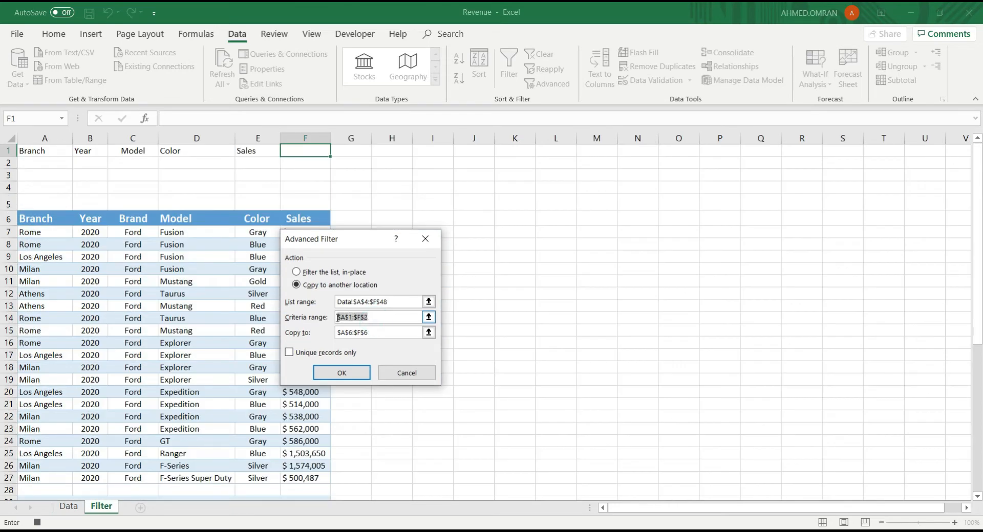
key(BackSpace)
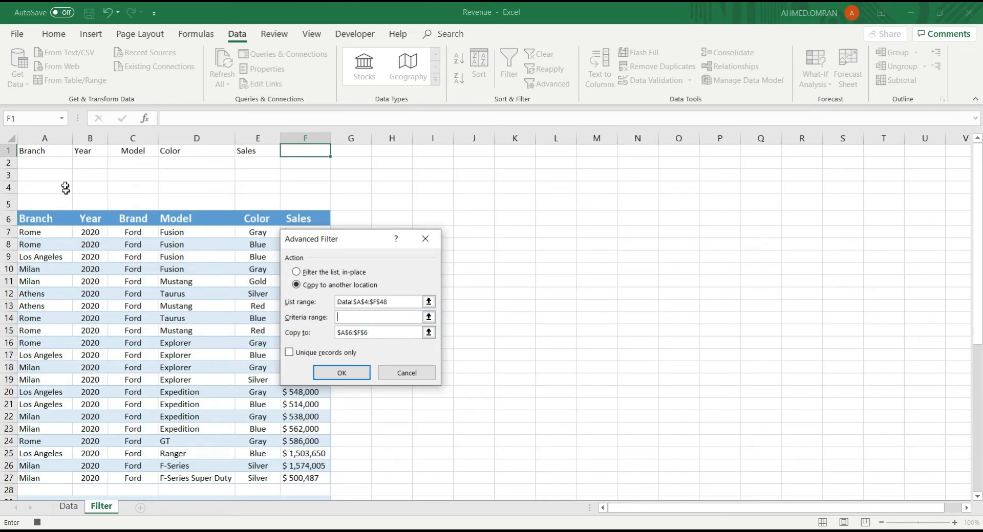
drag(61, 150, 256, 163)
- Reselect the header row A6:F6 on the Filter sheet as the copy destination and run the filter
click(368, 332)
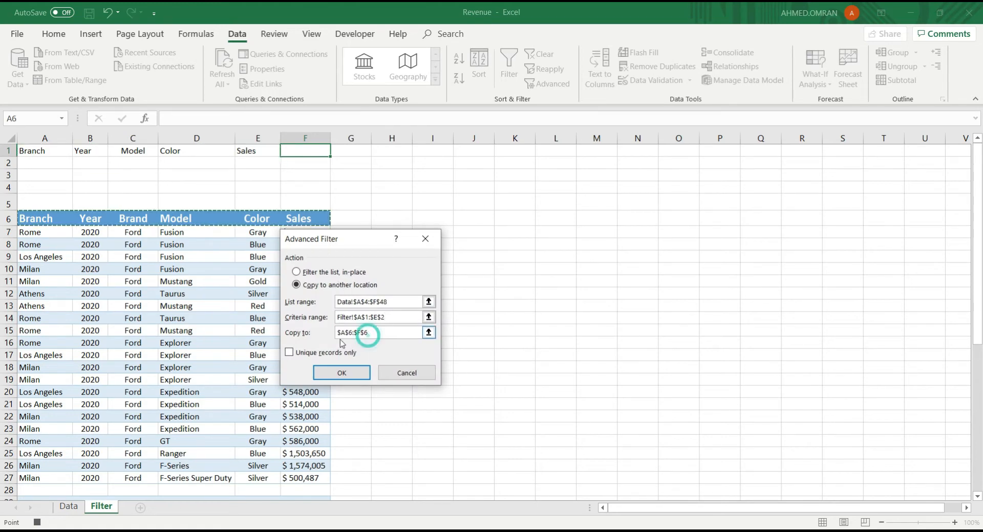
key(ctrl+a)
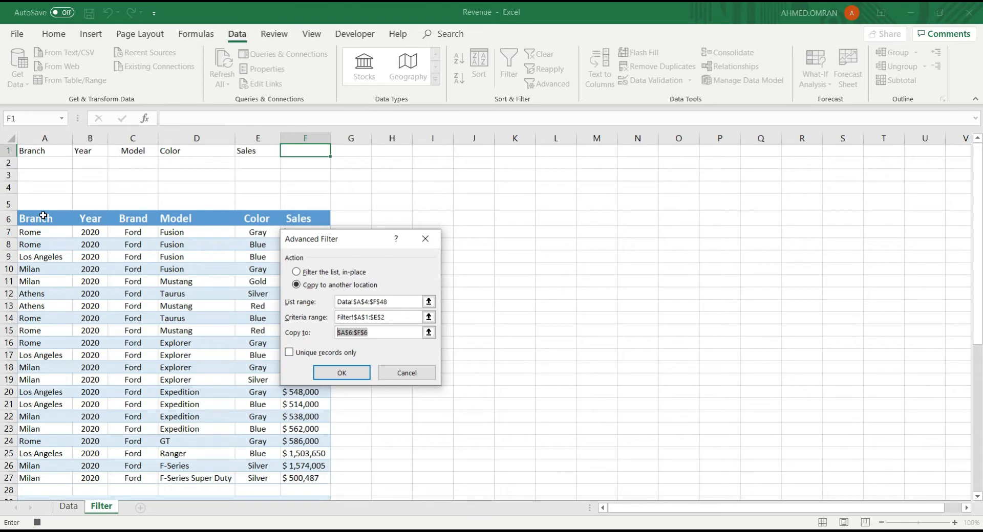
drag(43, 216, 313, 217)
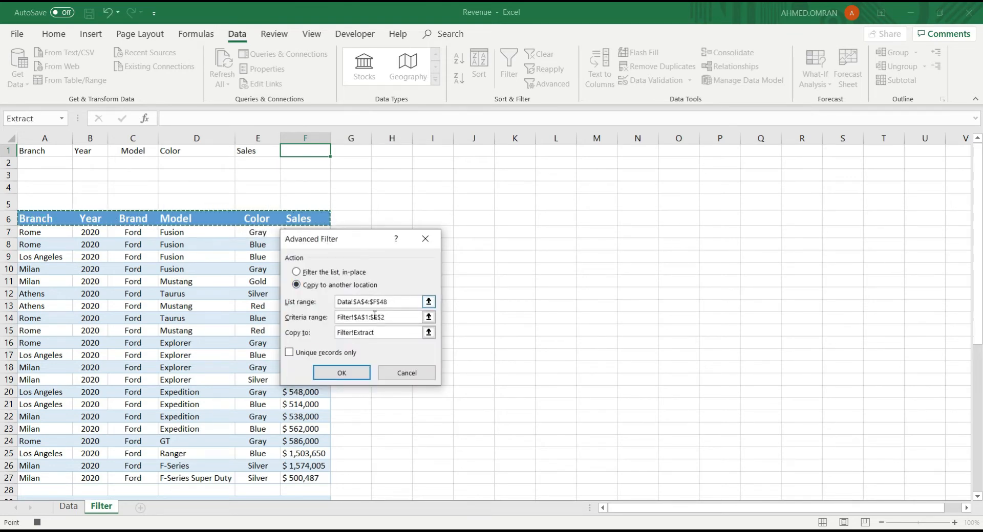
click(342, 370)
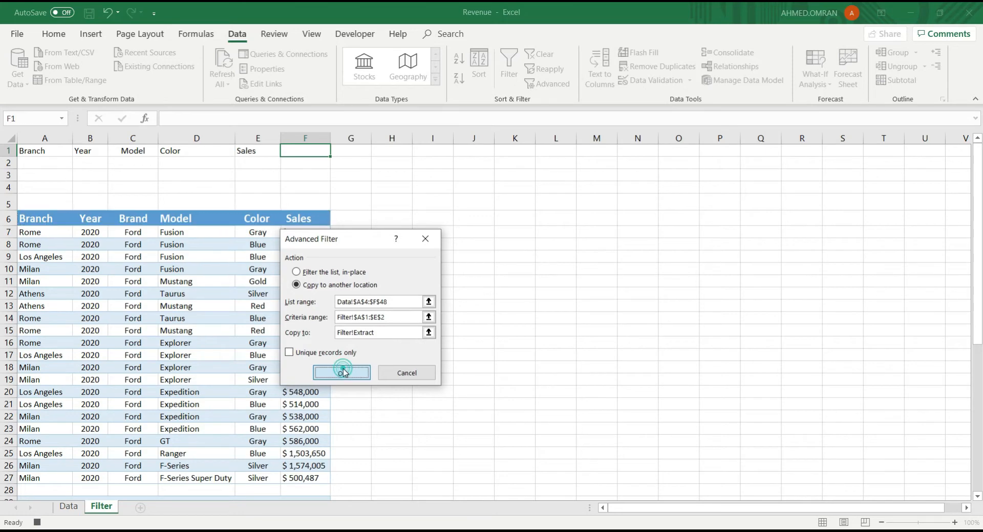
click(343, 369)
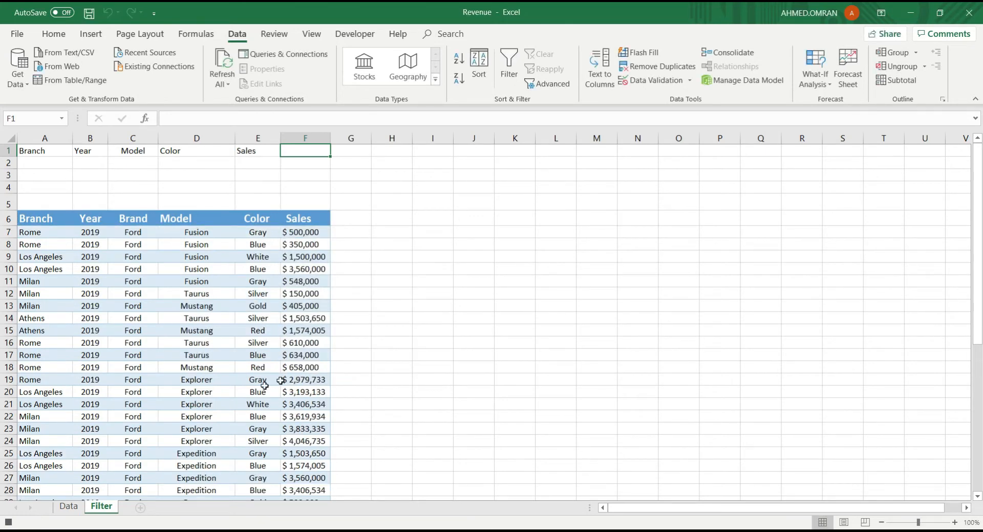
- Stop the macro recording and check the extracted records through to the last row
click(9, 523)
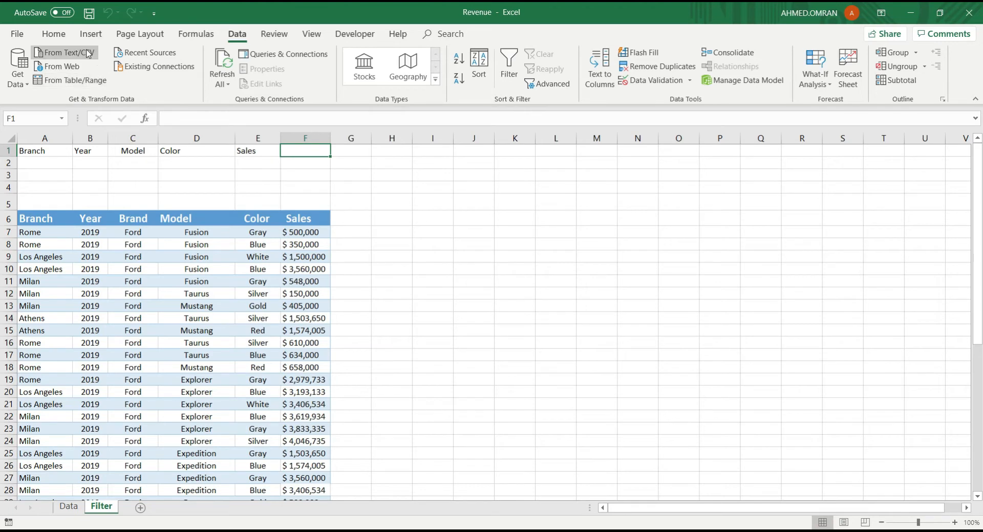
scroll(154, 358, down, 11)
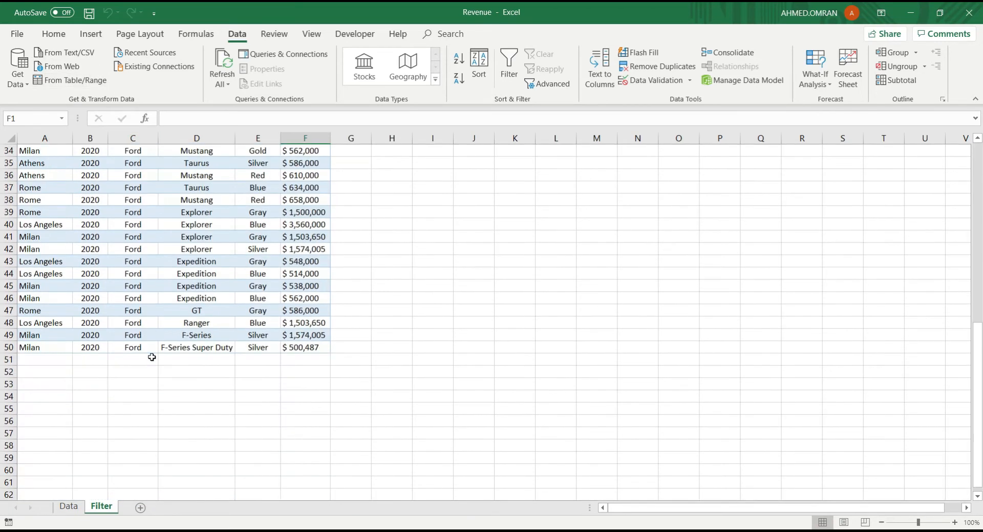
scroll(153, 346, up, 7)
scroll(161, 335, up, 4)
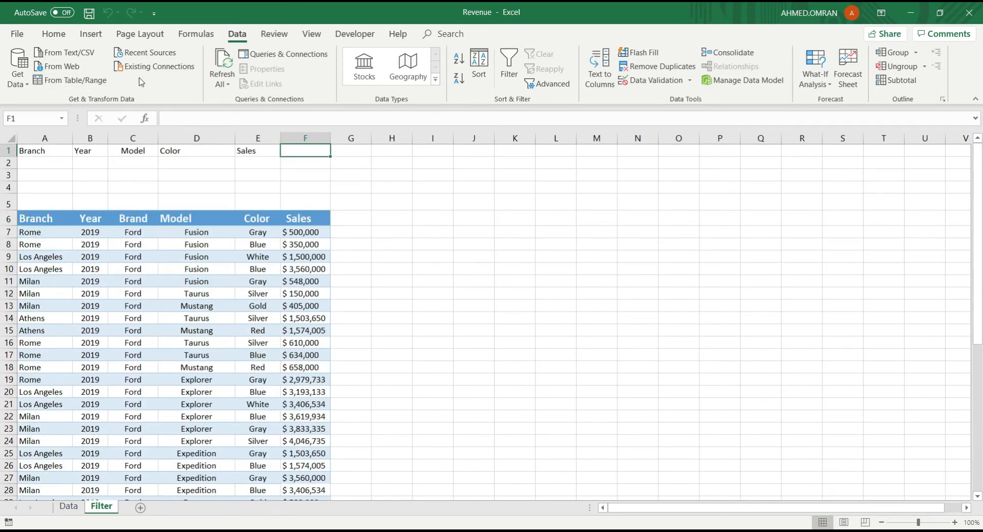
- Insert the funnel icon from the Analytics category onto the Filter sheet
click(101, 38)
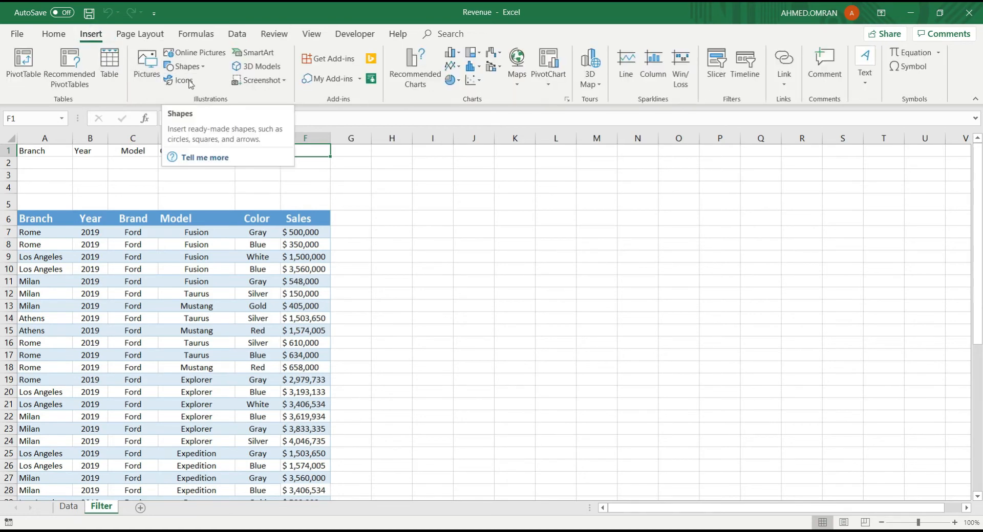
click(180, 79)
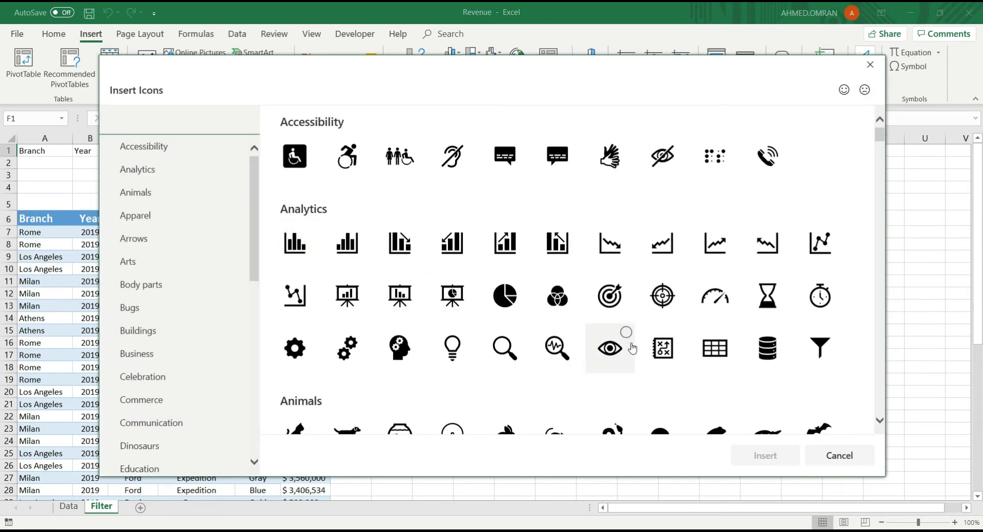
click(825, 348)
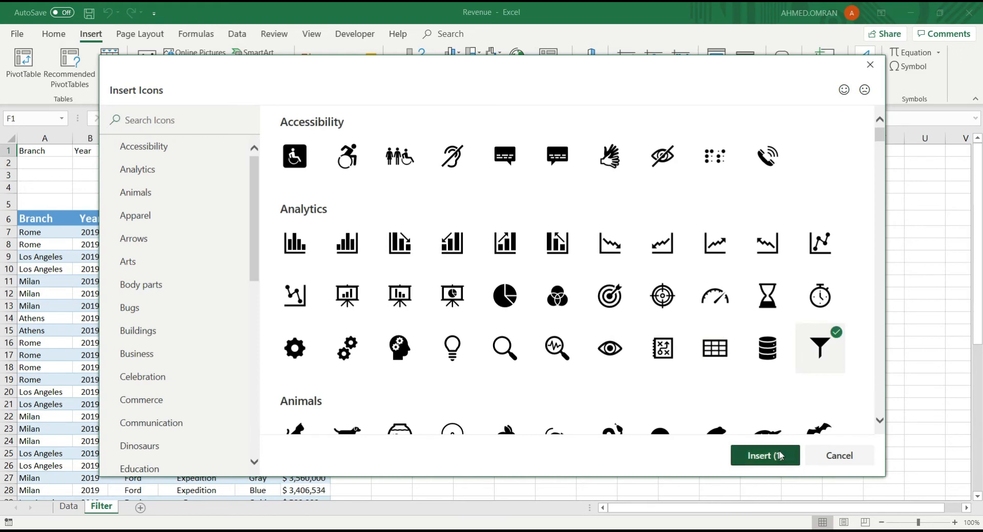
click(780, 456)
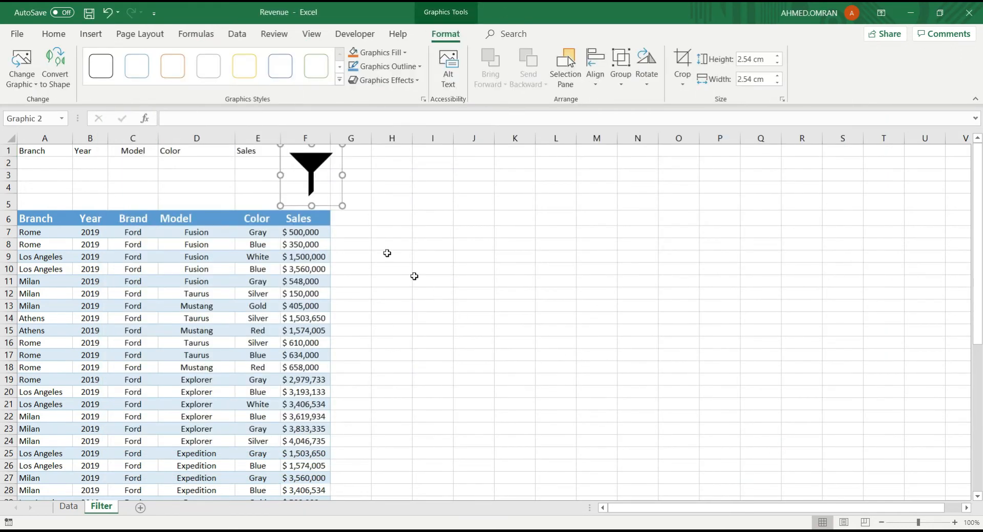
- Shrink the funnel icon to about 0.95 cm by 1.29 cm at cell G1 and fill it with dark blue-gray
drag(313, 170, 380, 197)
drag(408, 232, 352, 161)
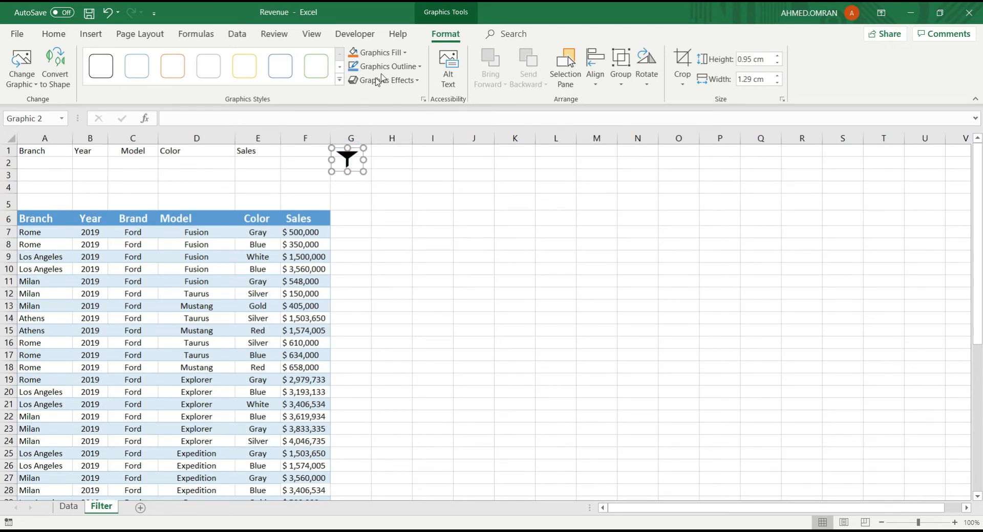
click(405, 53)
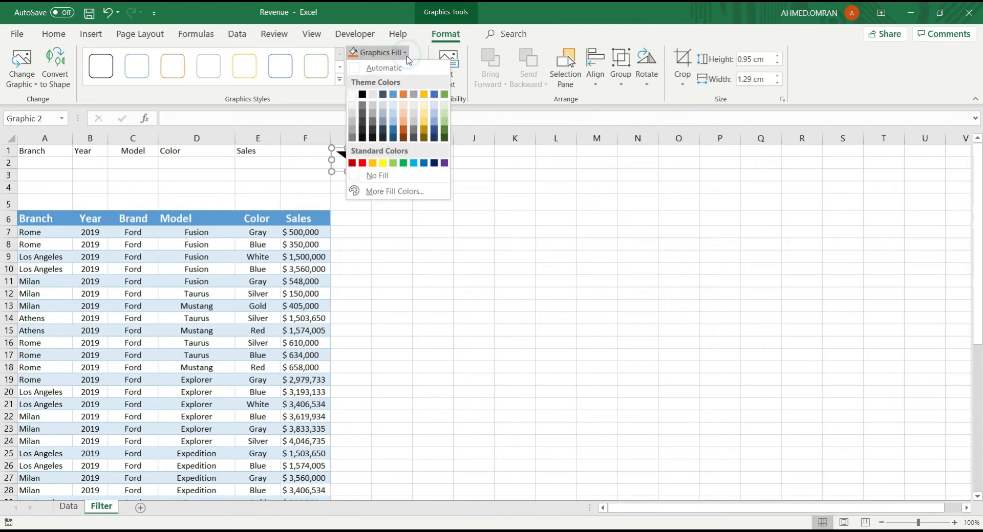
click(381, 97)
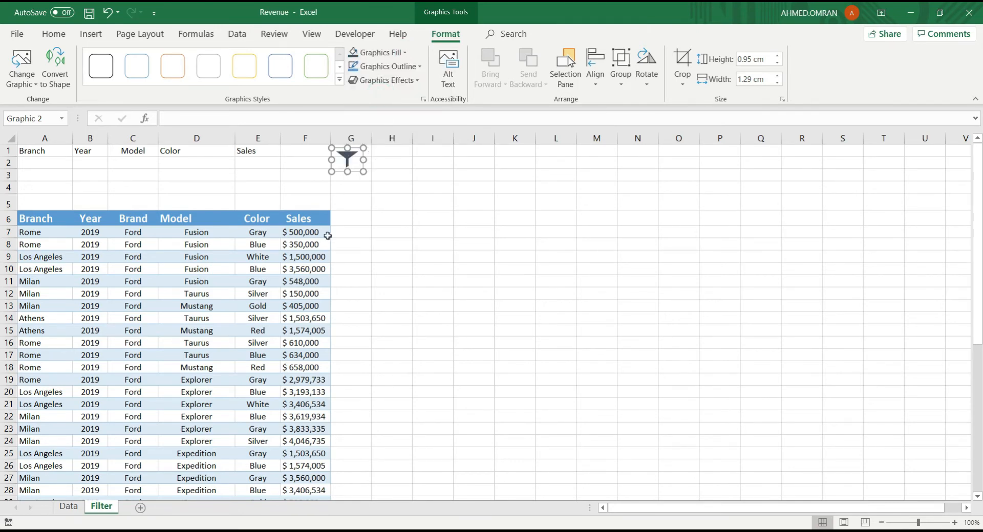
click(362, 199)
- Assign the filter macro to the funnel icon and deselect the icon
click(349, 163)
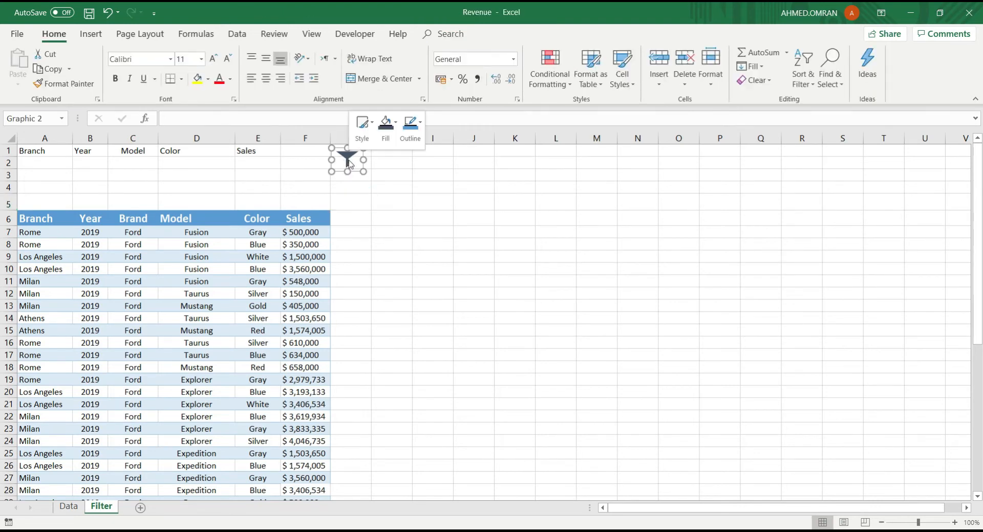
right_click(350, 163)
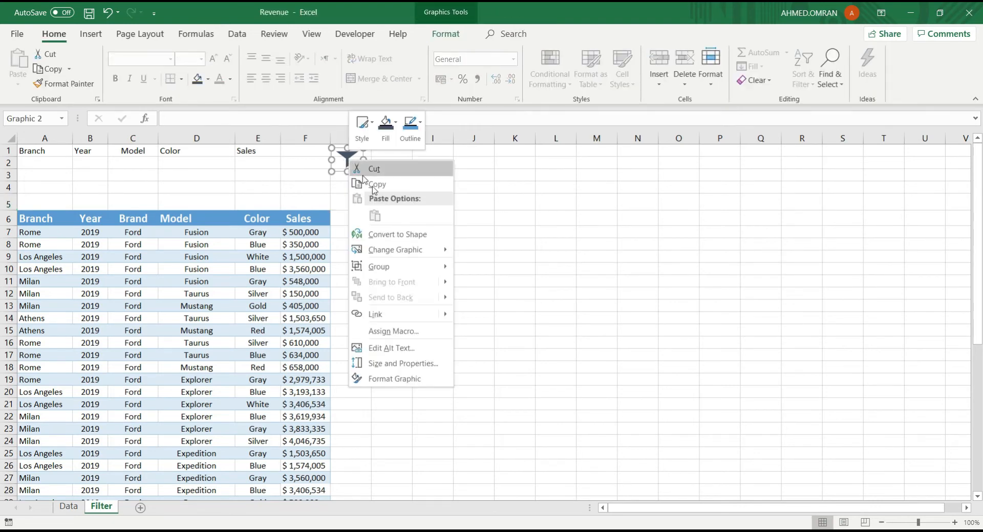
click(393, 331)
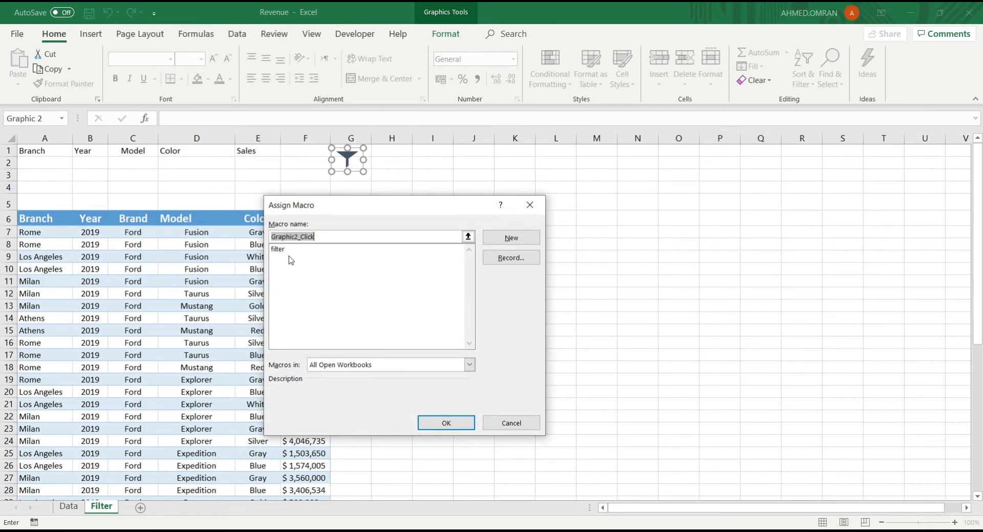
click(280, 250)
double_click(279, 250)
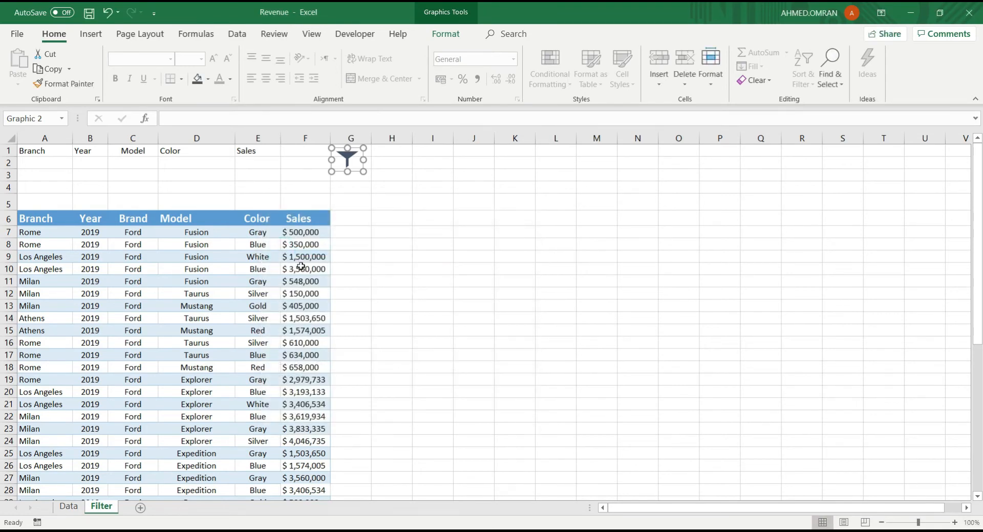
click(312, 199)
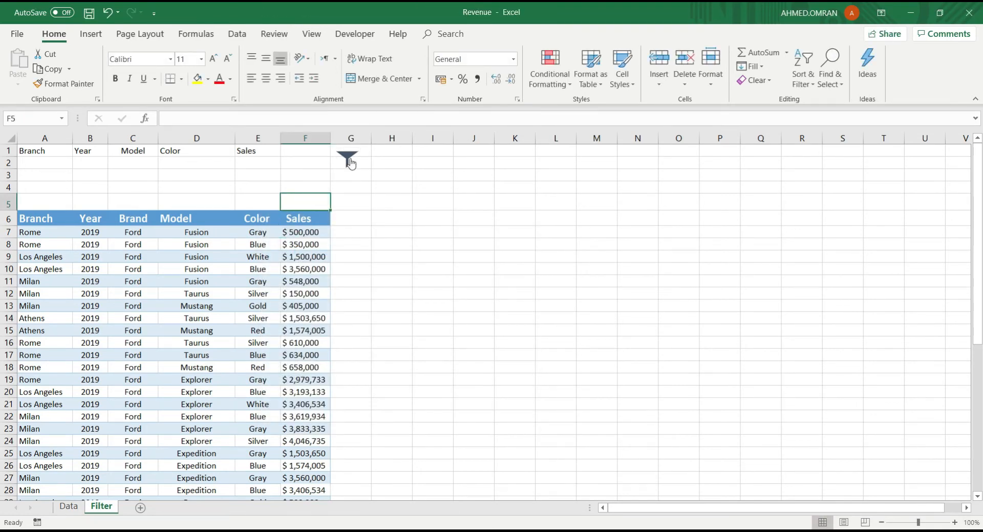
- Enter 2020 as the Year criterion in cell B2 and run the macro from the funnel icon
click(92, 163)
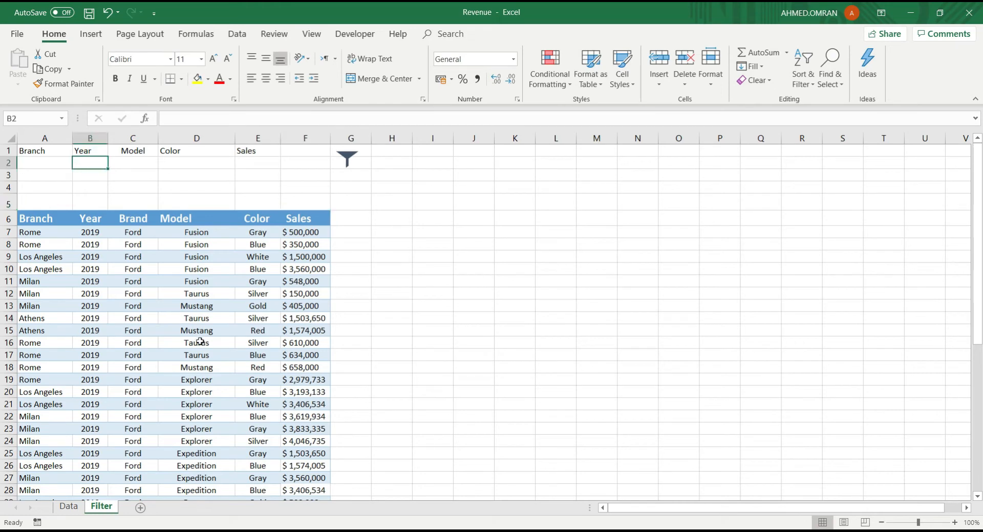
text(2020)
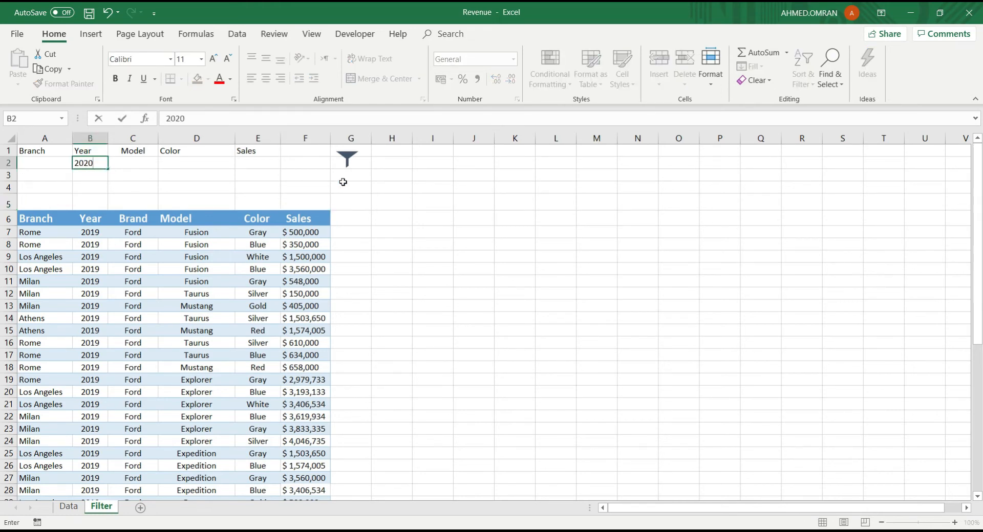
click(351, 163)
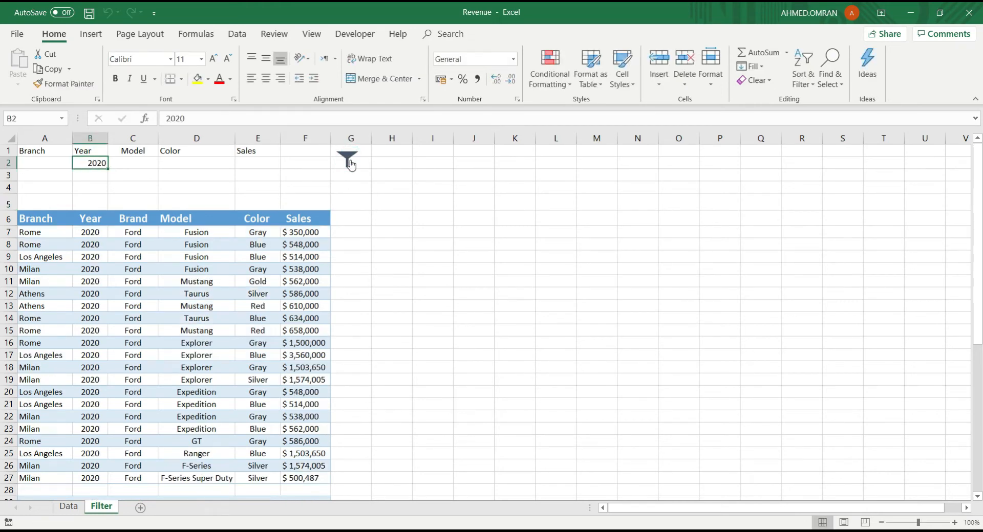
- Enter 2019 as the Year criterion in cell B2 and run the filter macro from the funnel icon
scroll(299, 319, down, 1)
scroll(300, 319, down, 1)
scroll(299, 319, up, 2)
text(201)
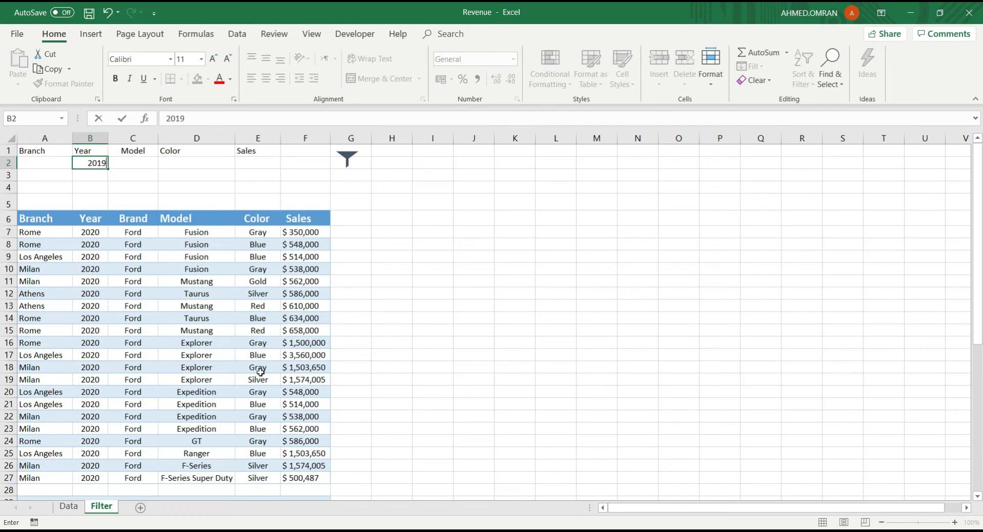
text(9)
click(347, 169)
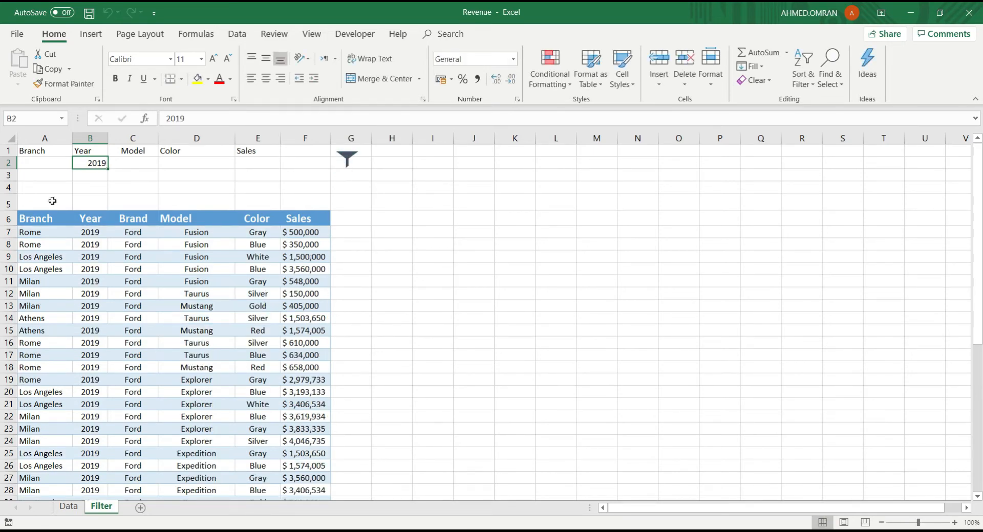
- Enter milan as the Branch criterion in cell A2 and run the filter macro from the funnel icon
click(51, 163)
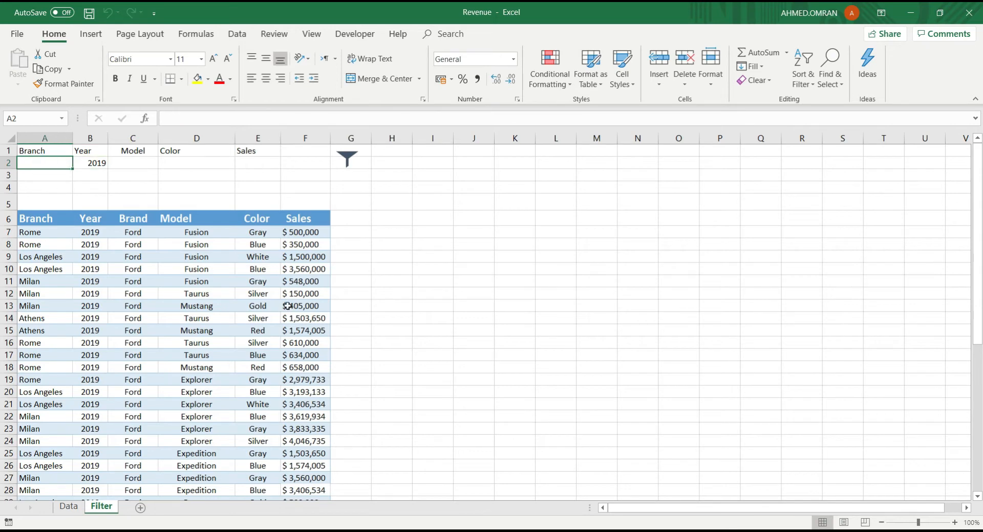
text(milan)
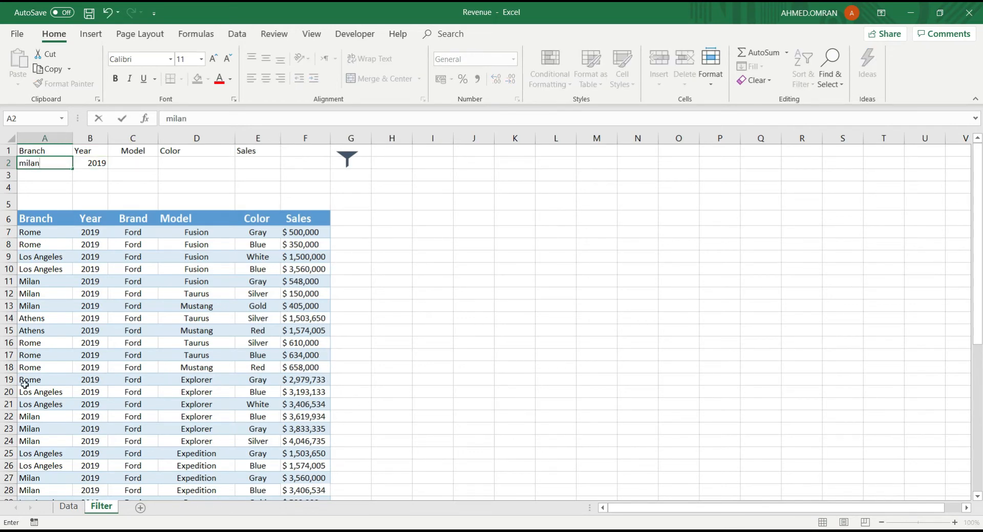
click(348, 159)
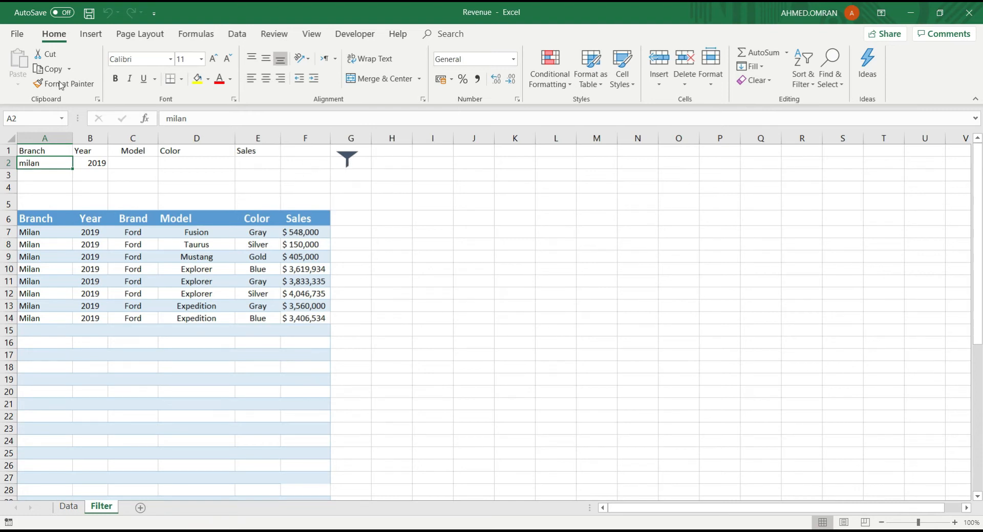
- Insert the circular two-arrow refresh icon from the Interface category onto the Filter sheet
click(99, 42)
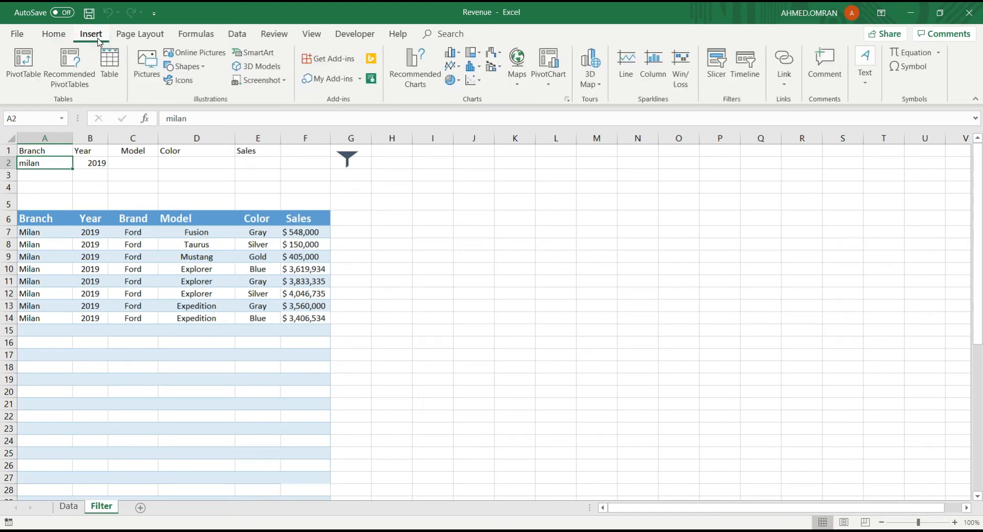
click(177, 82)
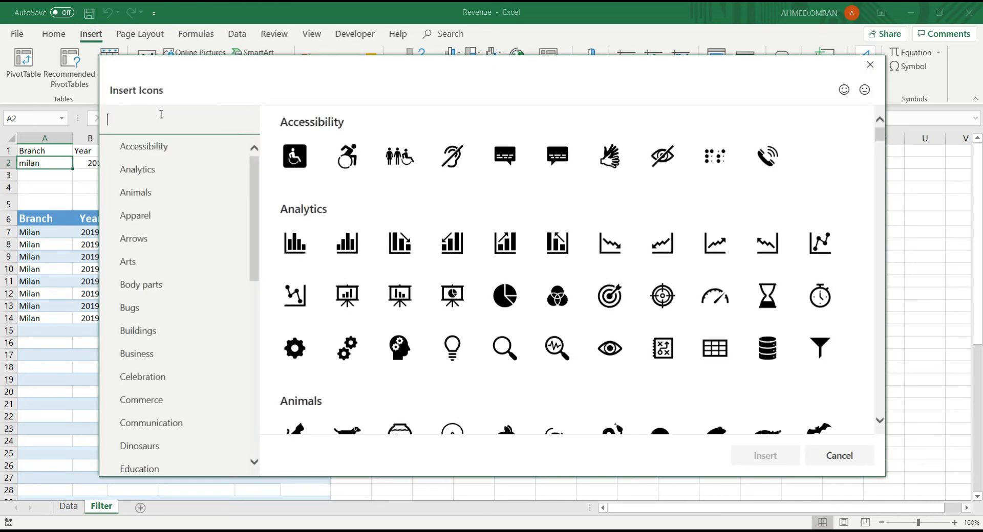
scroll(794, 338, down, 1)
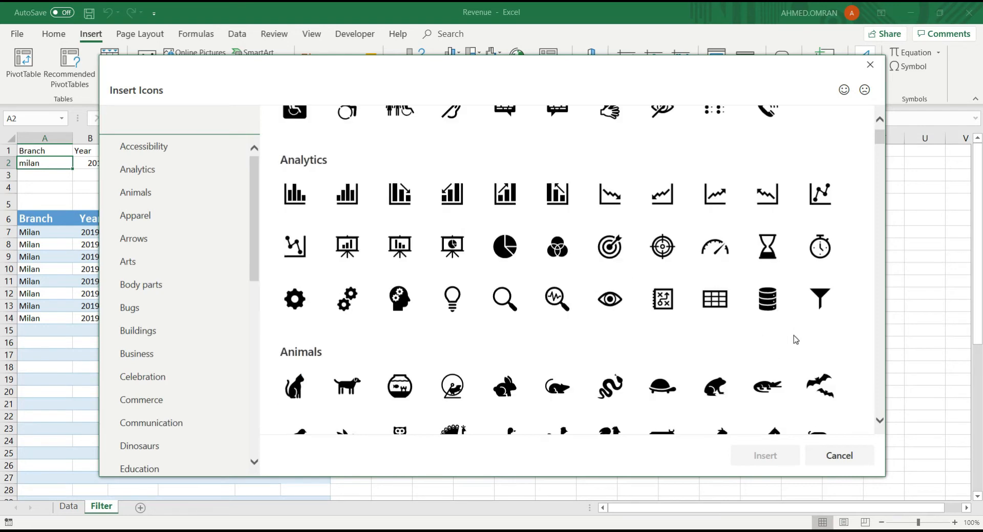
scroll(777, 331, down, 1)
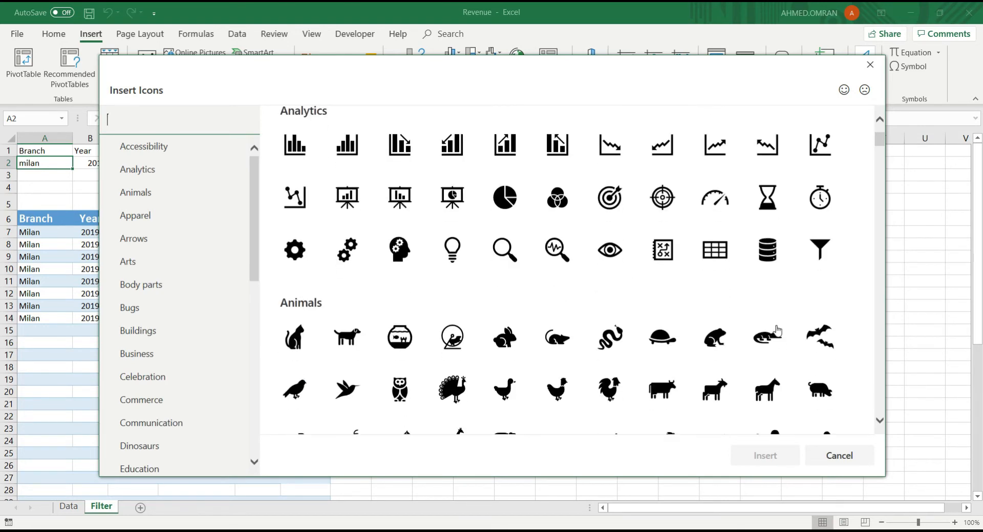
scroll(777, 331, down, 6)
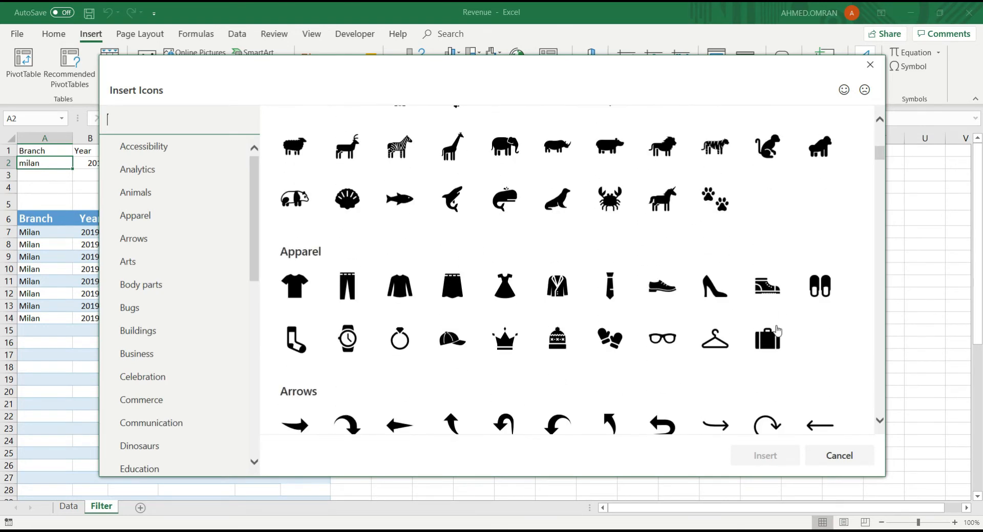
scroll(777, 330, down, 7)
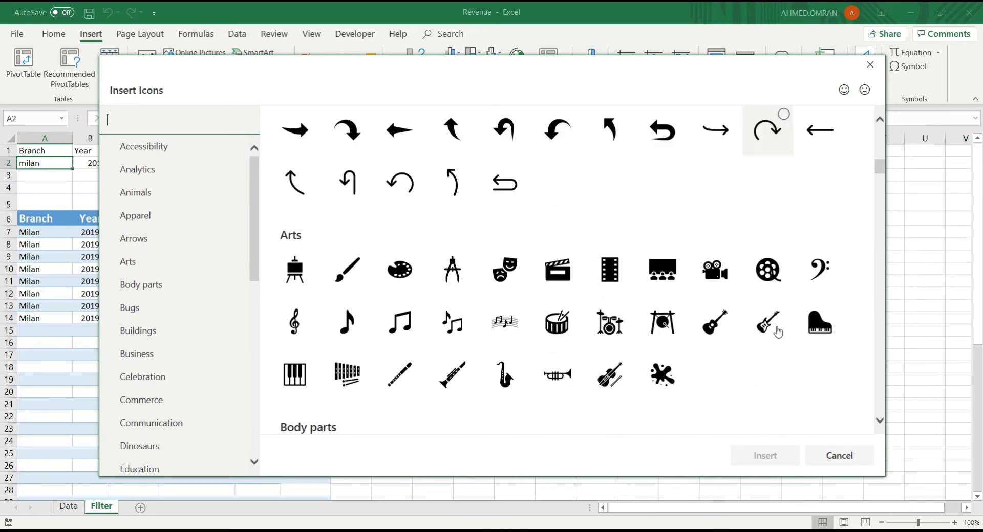
scroll(778, 330, down, 3)
scroll(779, 330, down, 20)
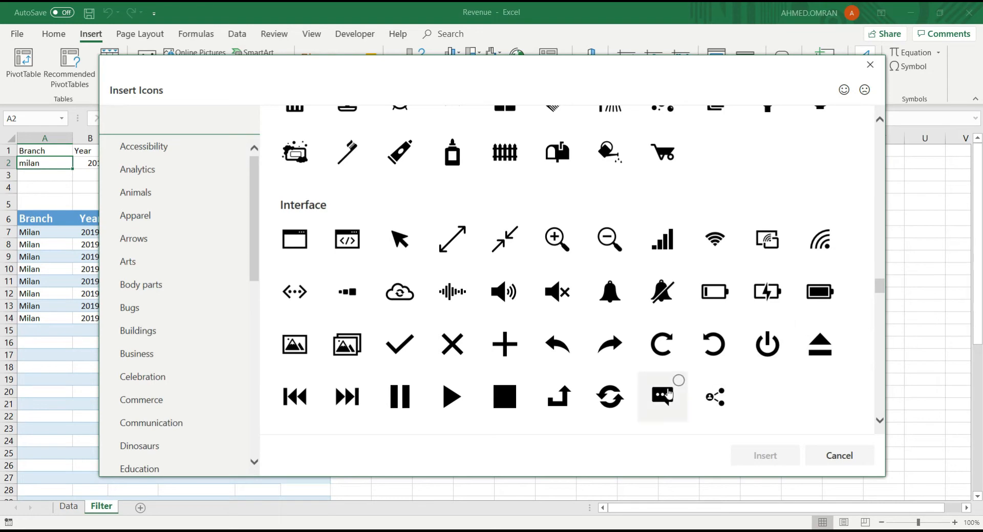
click(612, 394)
click(779, 456)
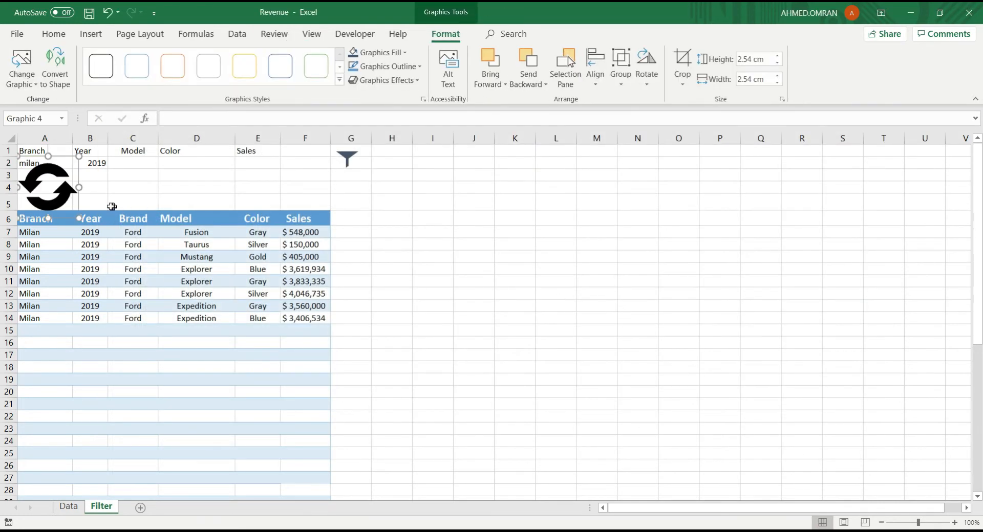
- Place the refresh icon at cell H1, shrunk to about 1.12 cm by 1.12 cm, and fill it with dark blue-gray
drag(62, 191, 443, 171)
drag(439, 206, 388, 163)
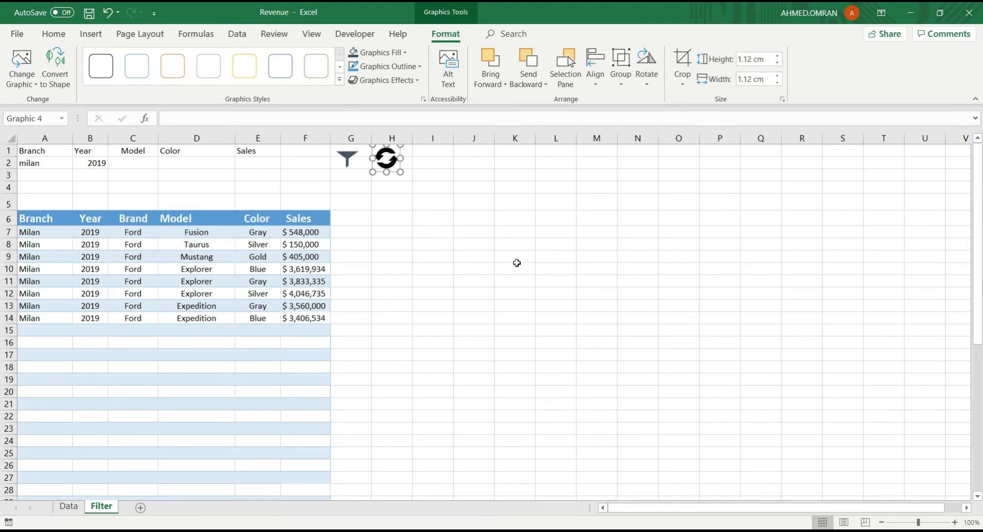
click(373, 54)
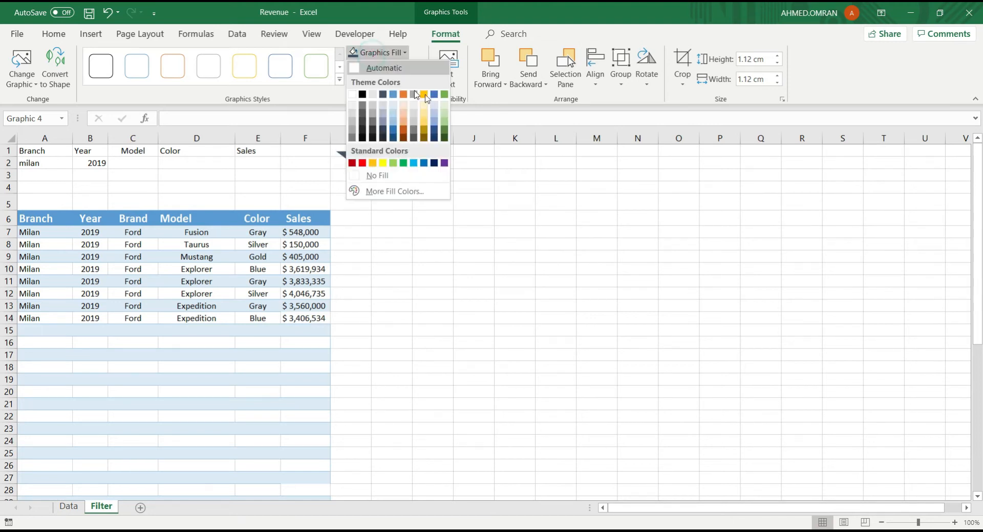
click(382, 95)
click(405, 186)
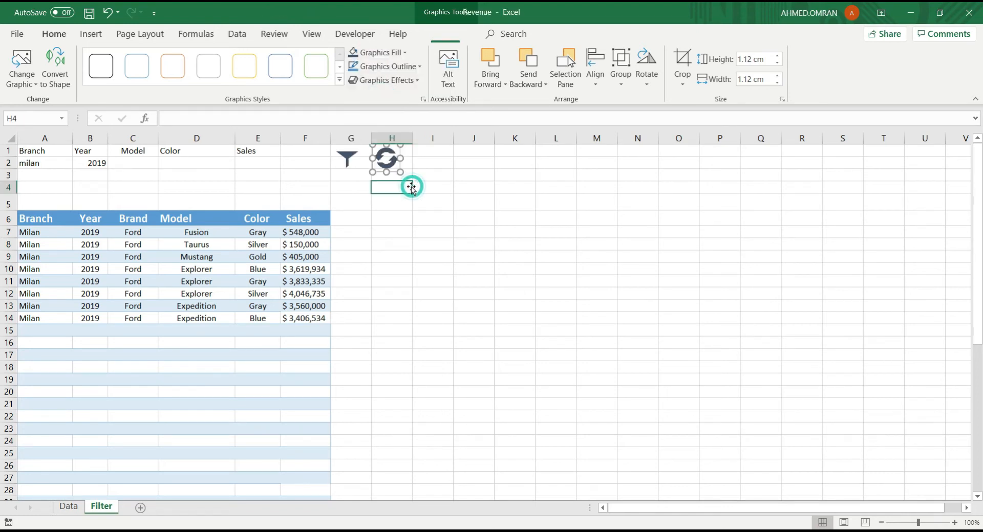
click(389, 159)
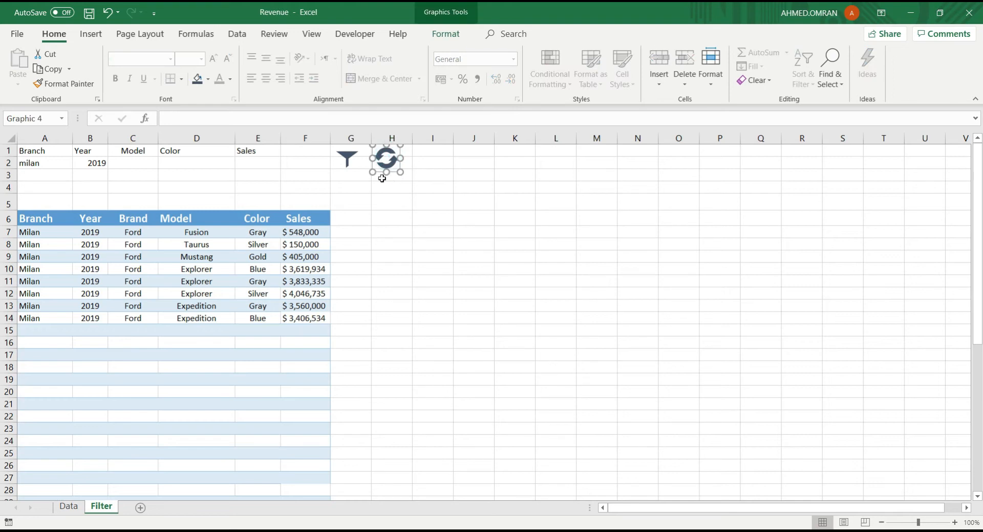
click(297, 168)
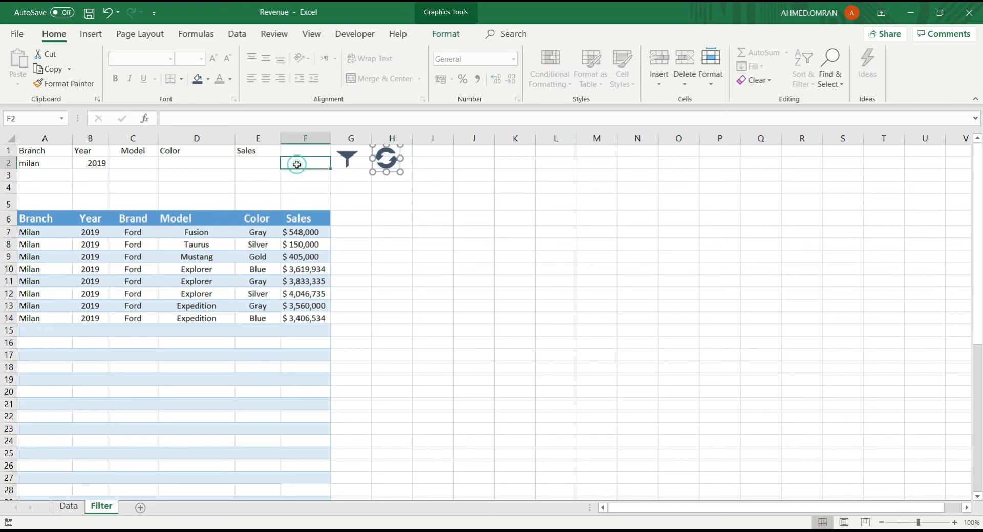
- Start recording a macro named resetfilter in this workbook and clear the criteria cells A2:E2
click(349, 34)
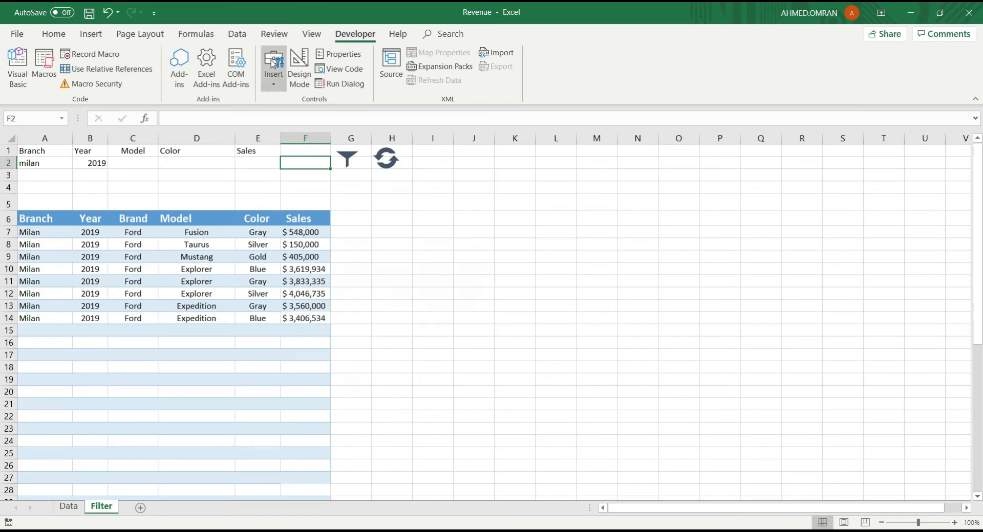
click(95, 55)
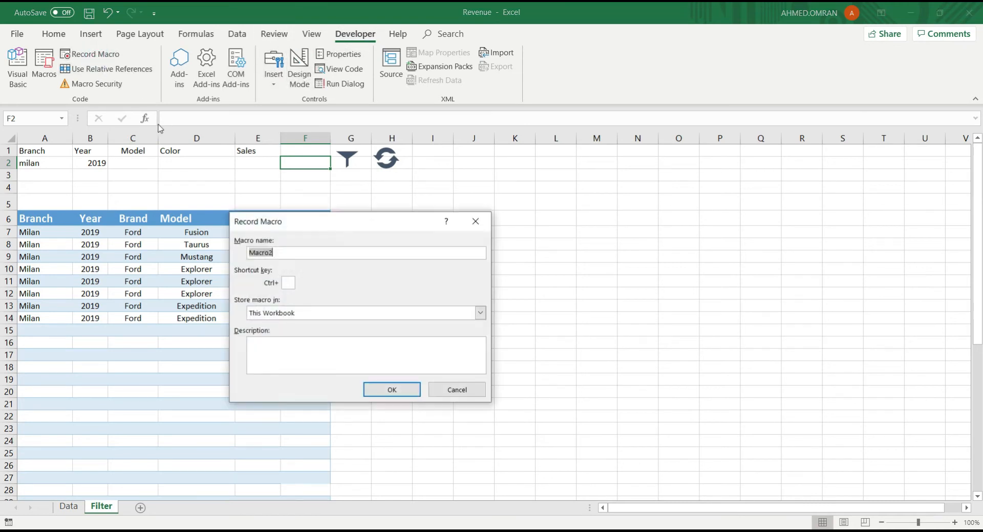
text(resetfilter)
click(392, 392)
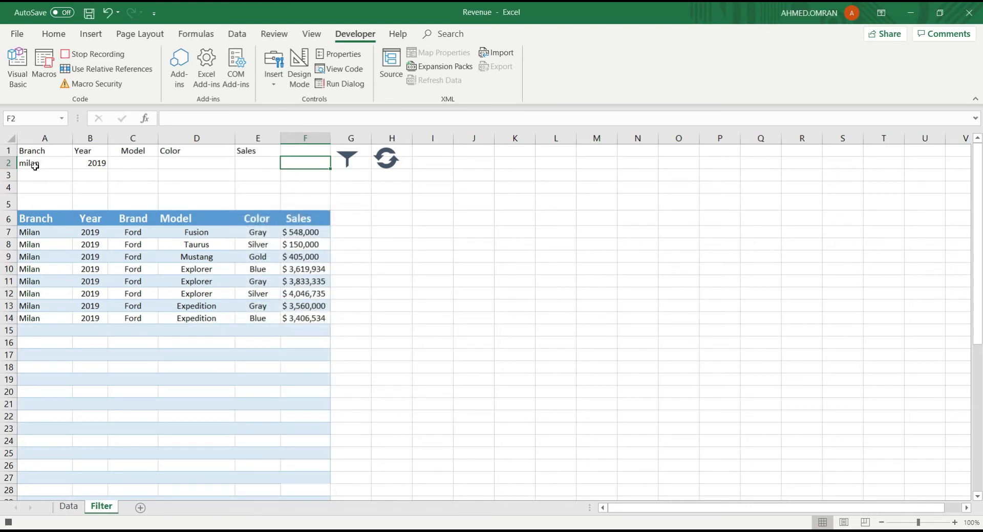
drag(35, 167, 258, 176)
key(Delete)
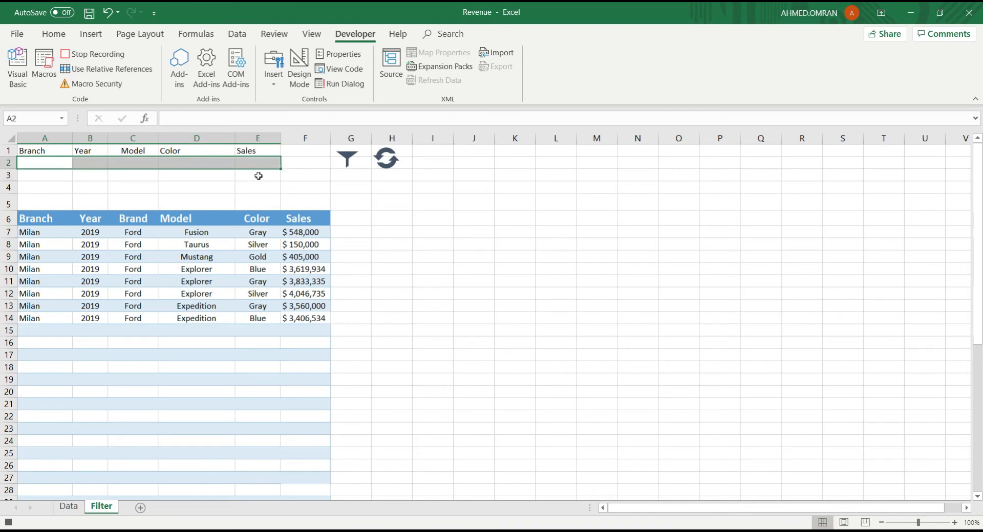
- Start an Advanced Filter and set its list range to A4:F48 on the Data sheet
click(100, 40)
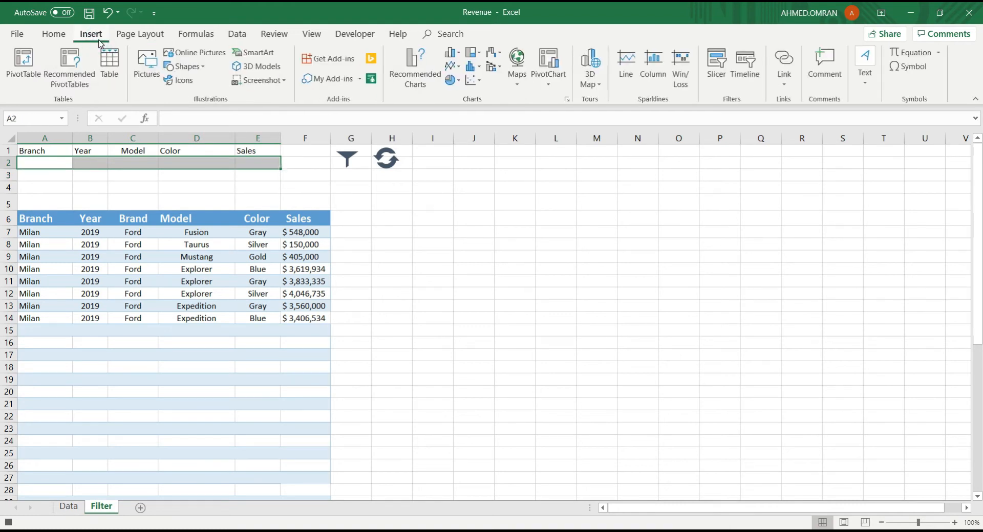
click(237, 34)
click(540, 86)
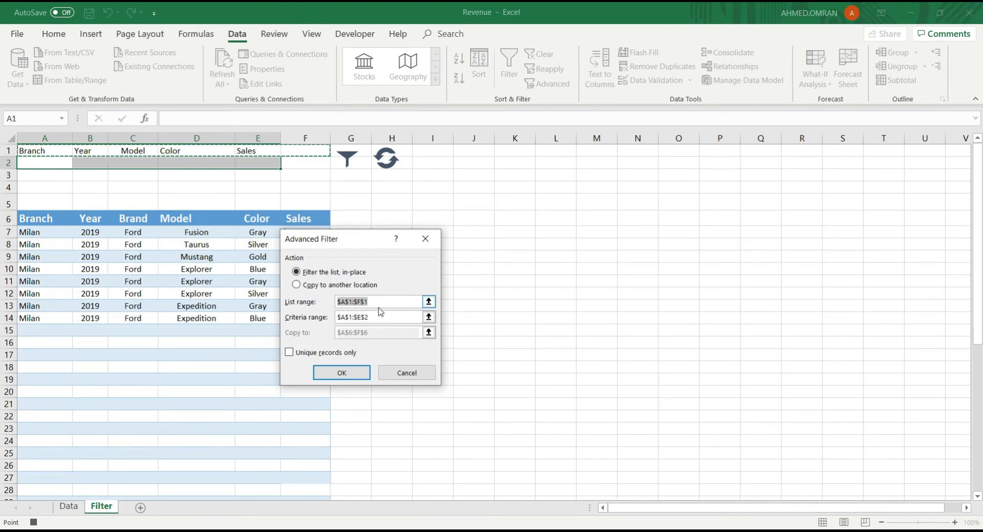
key(BackSpace)
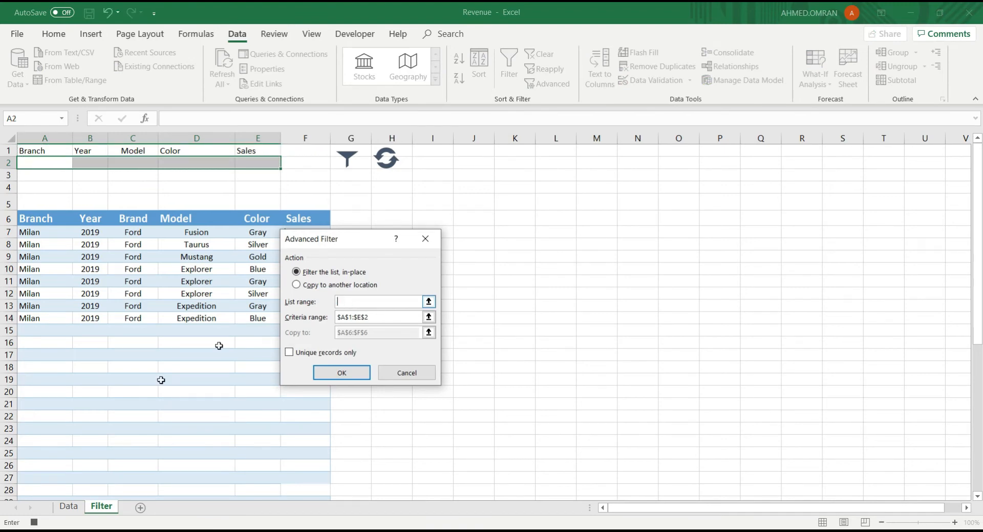
click(68, 506)
scroll(72, 212, up, 2)
drag(74, 193, 428, 473)
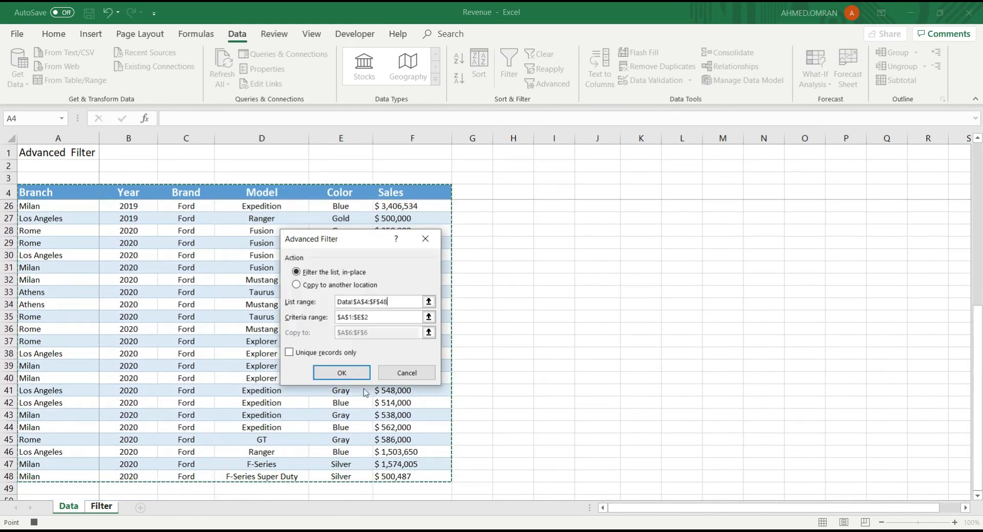
- Apply the Advanced Filter with criteria range A1:E2, copying the results to A6:F6 on the Filter sheet, and stop the macro recording
click(364, 318)
double_click(339, 317)
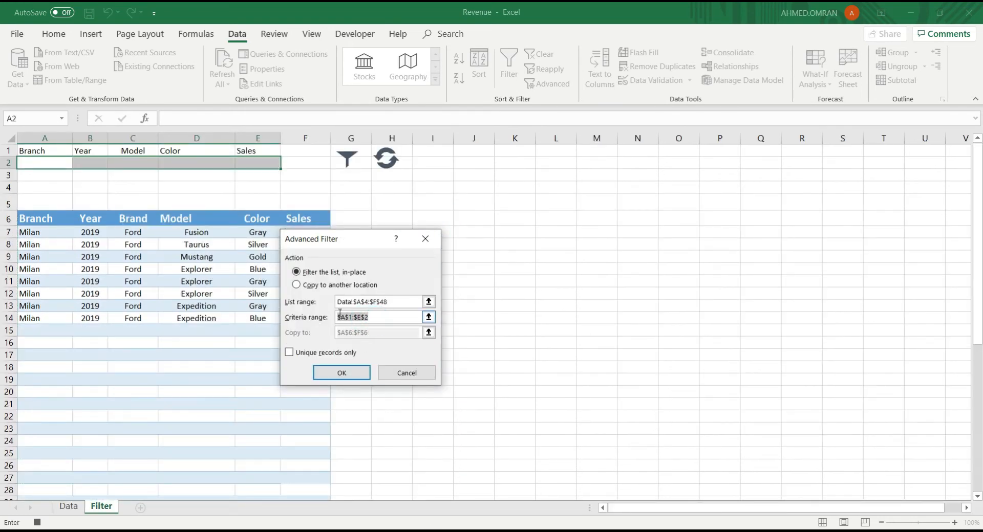
key(BackSpace)
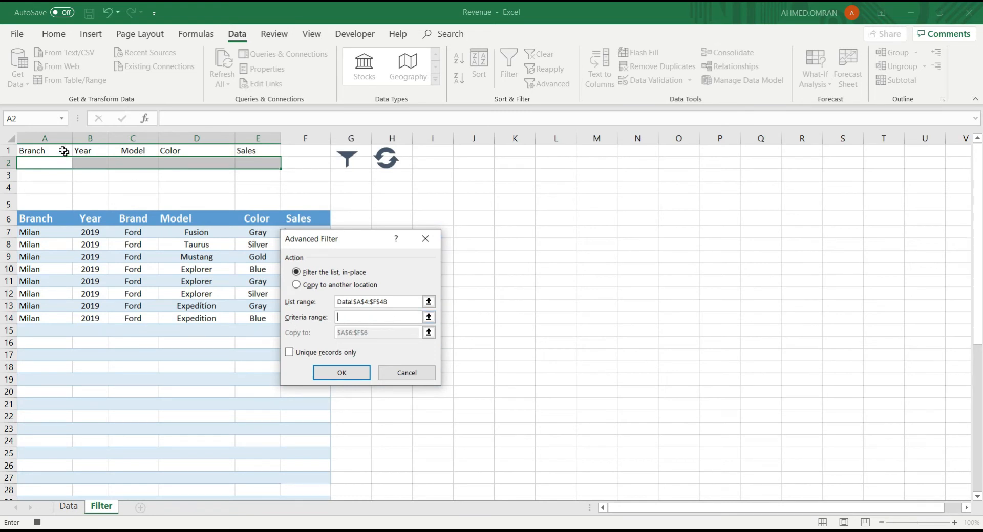
drag(66, 151, 260, 165)
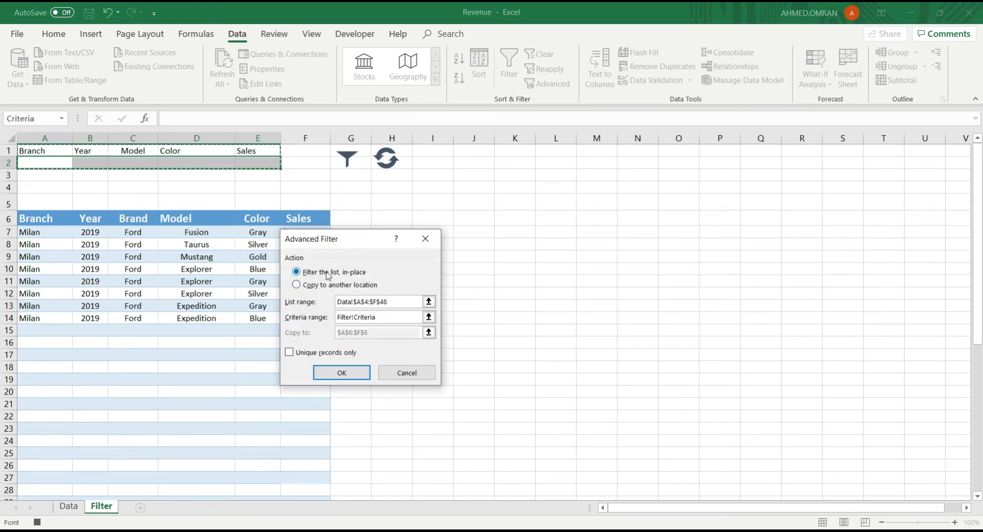
click(307, 285)
click(375, 336)
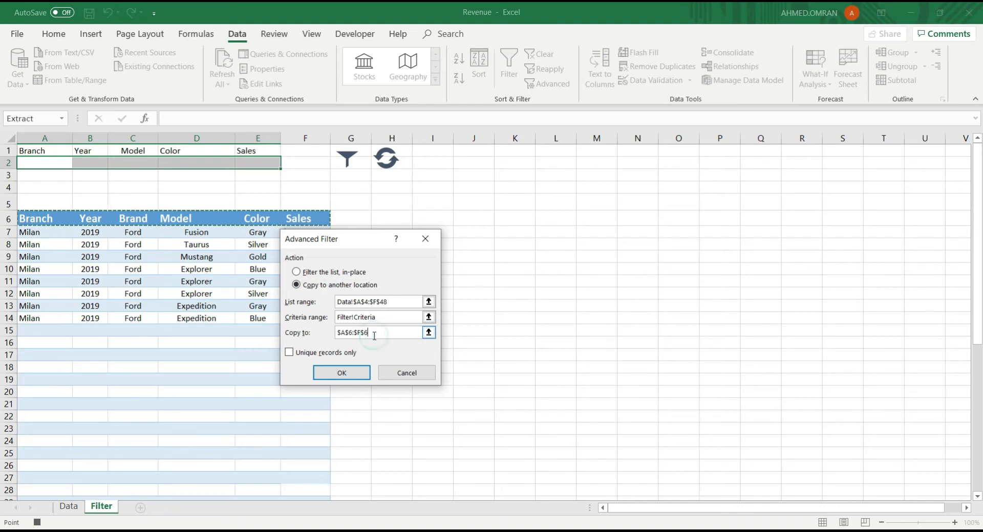
click(350, 373)
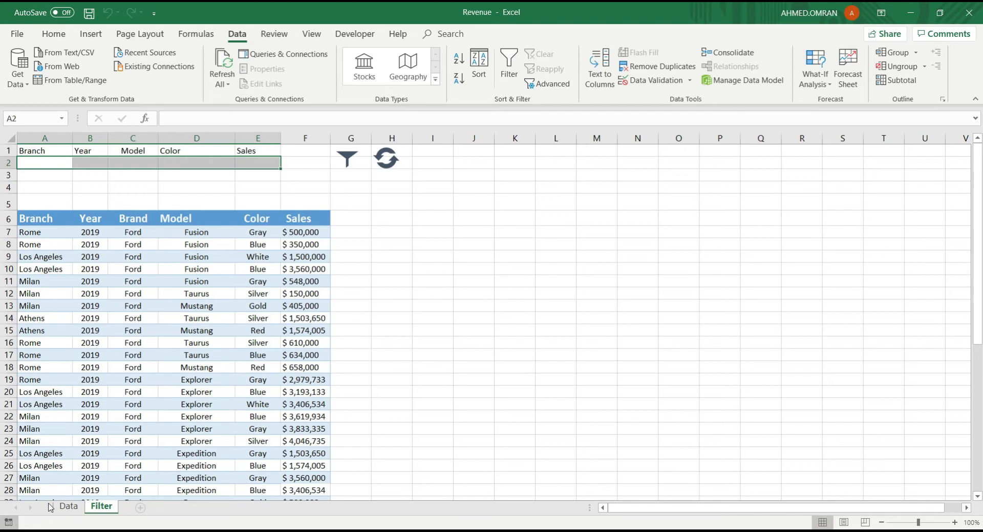
- Assign the resetfilter macro to the refresh icon and deselect the icon
right_click(386, 167)
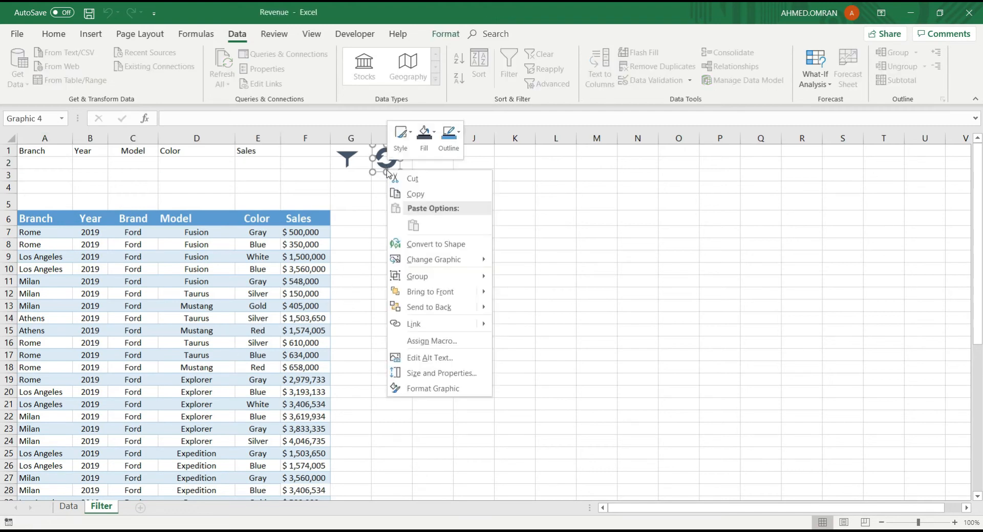
click(426, 342)
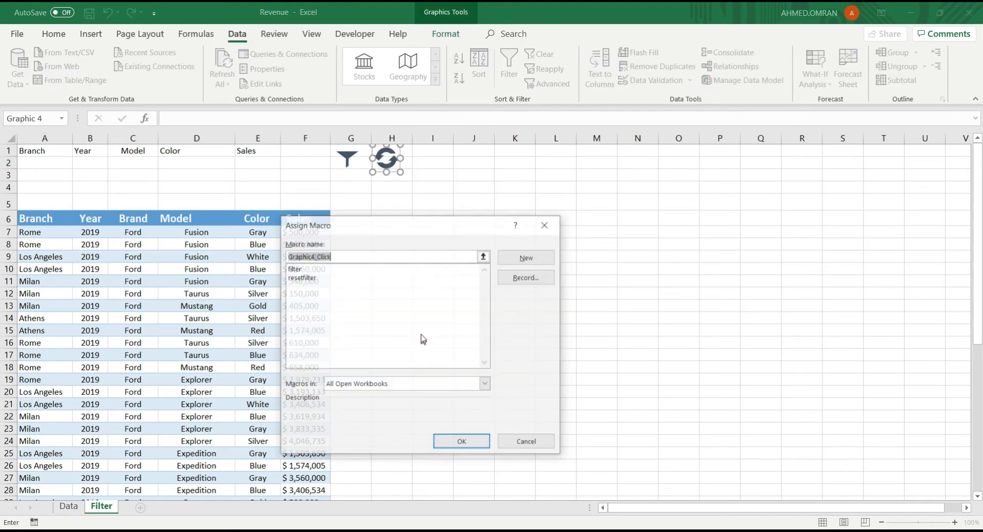
click(294, 277)
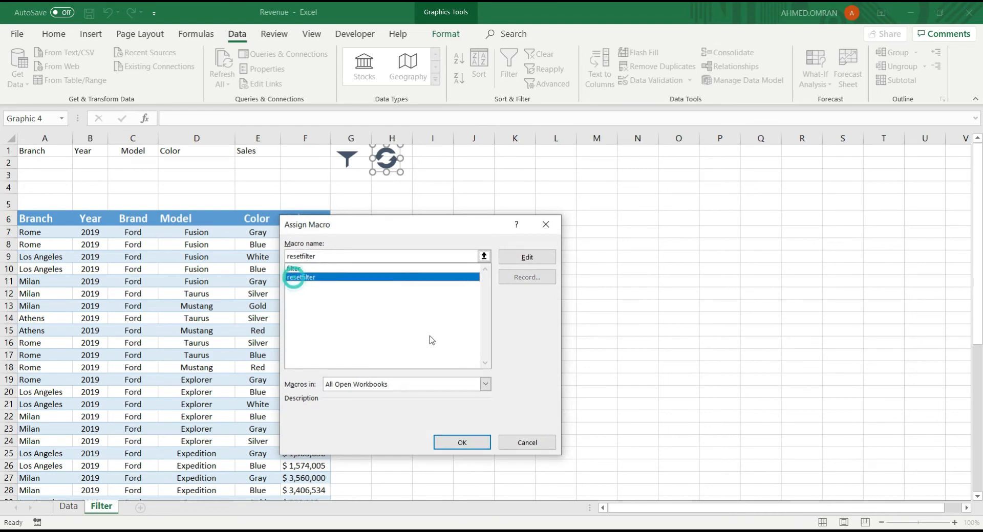
click(461, 442)
click(419, 255)
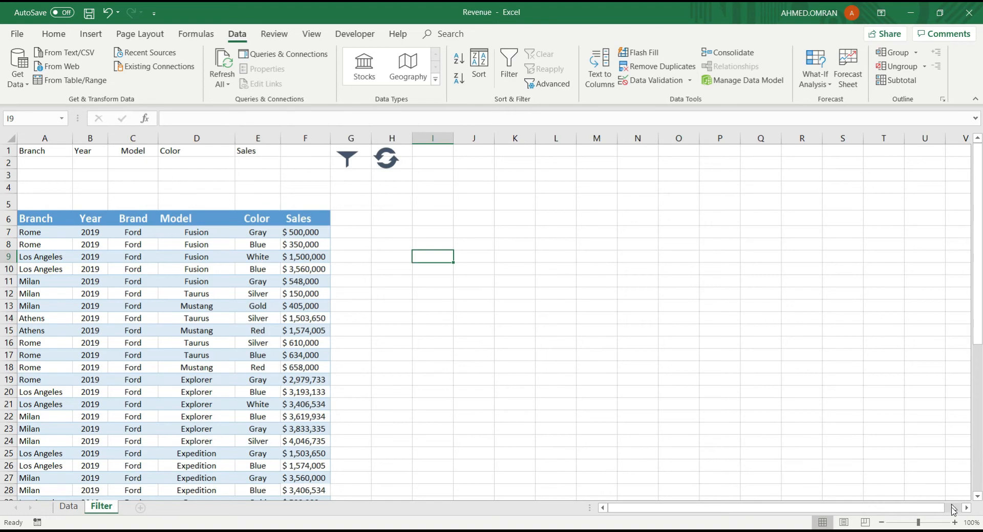
- Test the macros by entering 2020 under Year in B2, running the filter with the funnel icon, and resetting with the refresh icon
click(956, 523)
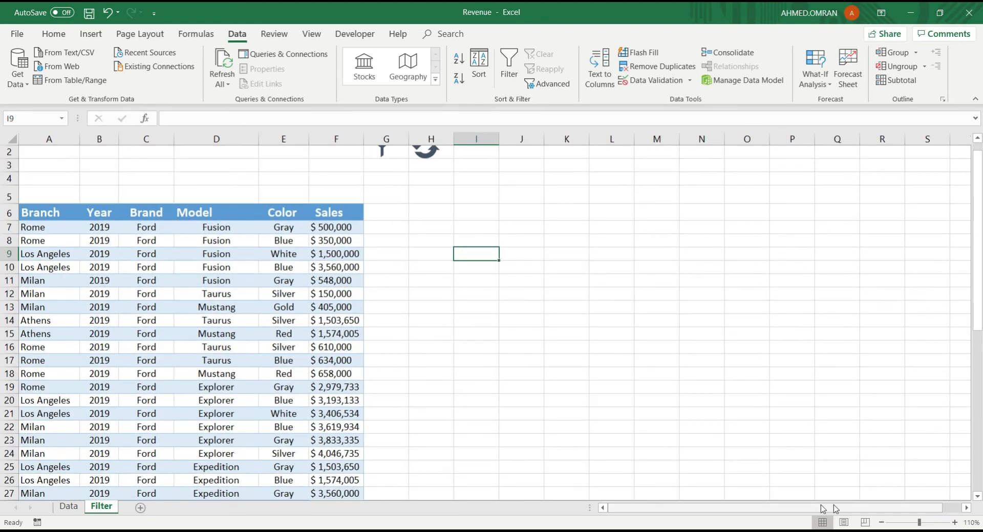
scroll(616, 410, up, 1)
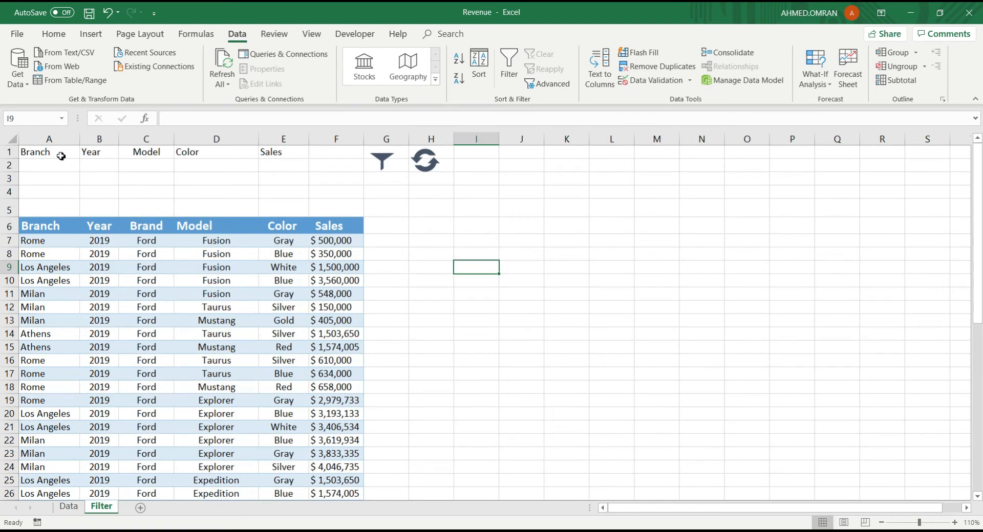
drag(61, 156, 265, 156)
click(114, 166)
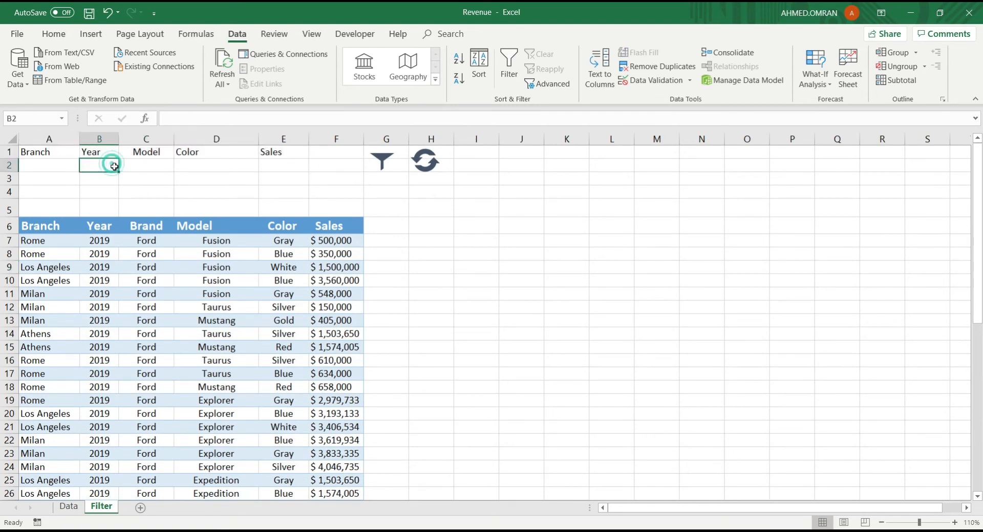
text(2020)
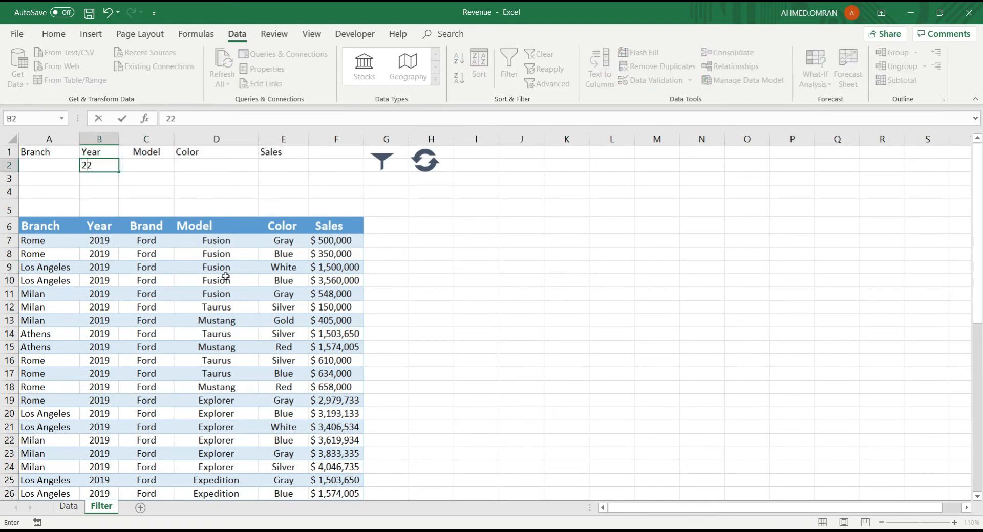
click(382, 171)
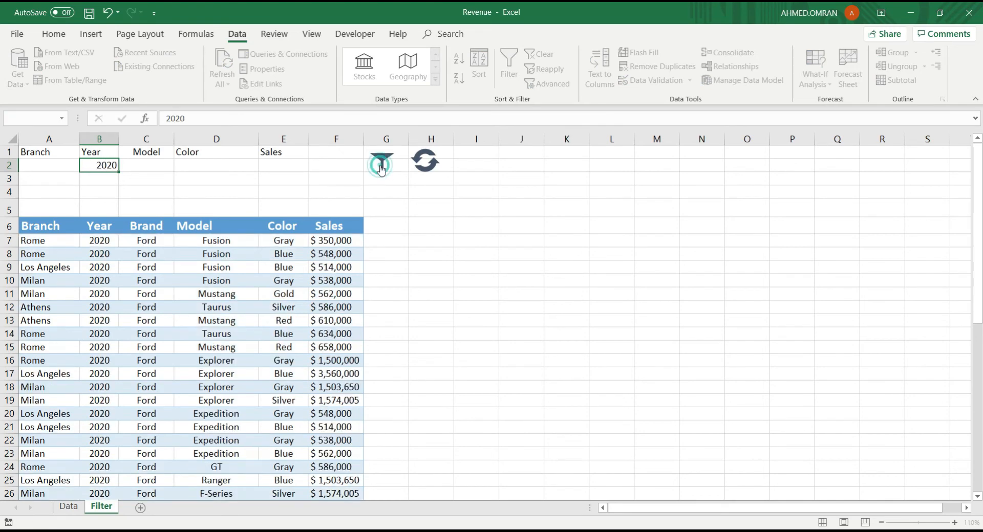
click(420, 166)
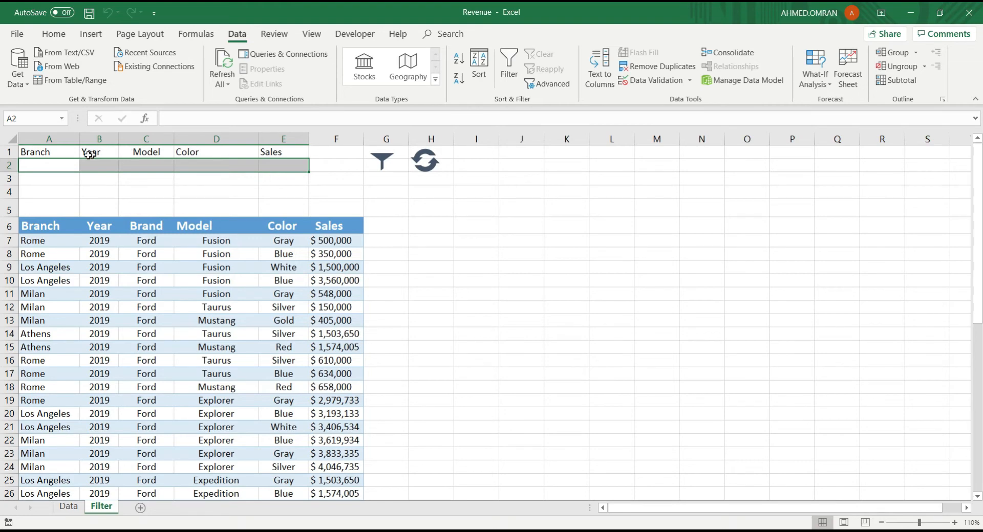
- Increase the font size of the criteria range A1:E2 on the Filter sheet to 14
drag(69, 153, 284, 164)
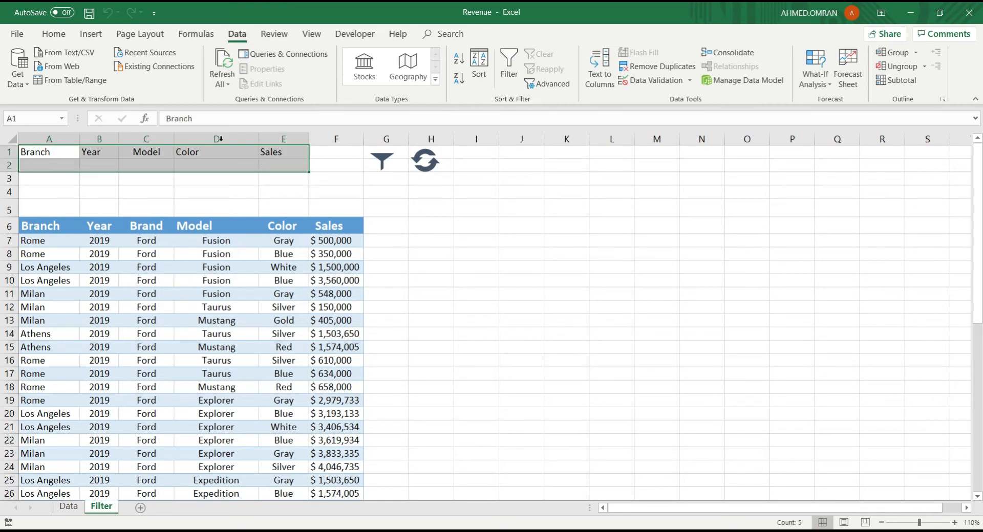
click(54, 34)
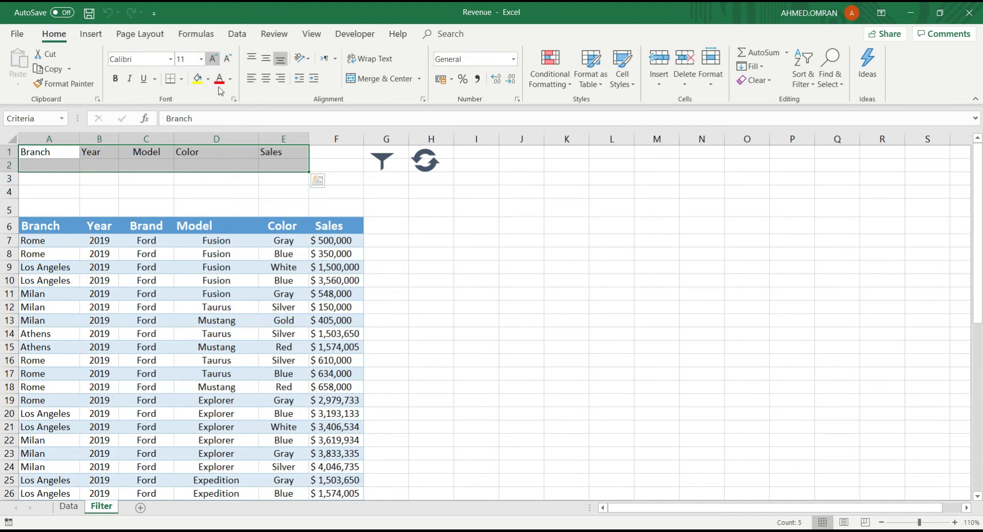
click(213, 61)
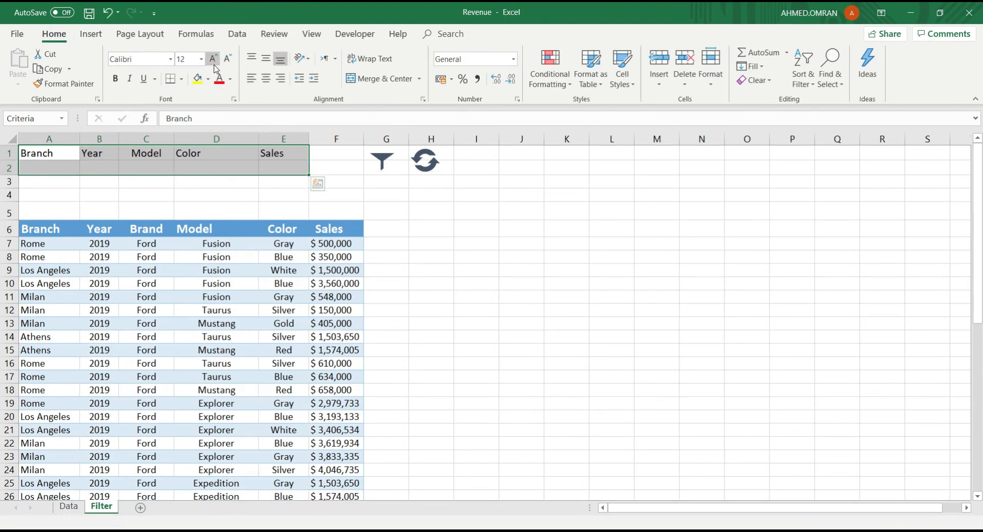
click(214, 65)
click(131, 171)
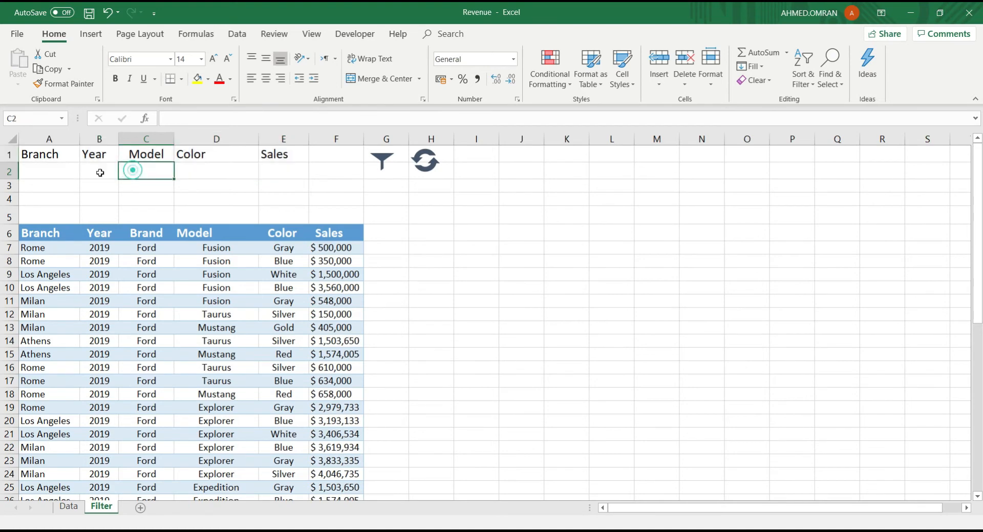
- Center the criteria headers in A1:E1 and fill them with a light blue theme color
drag(74, 150, 266, 153)
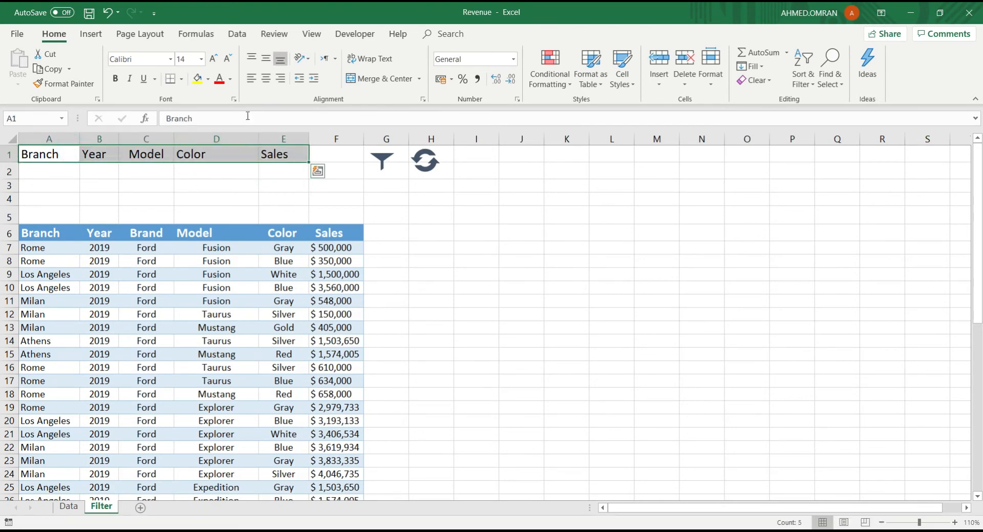
click(266, 79)
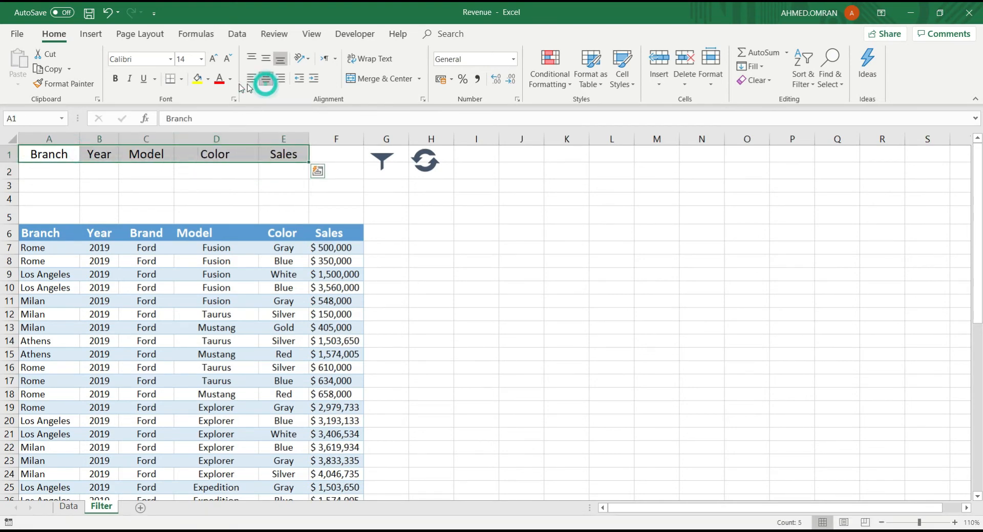
click(207, 79)
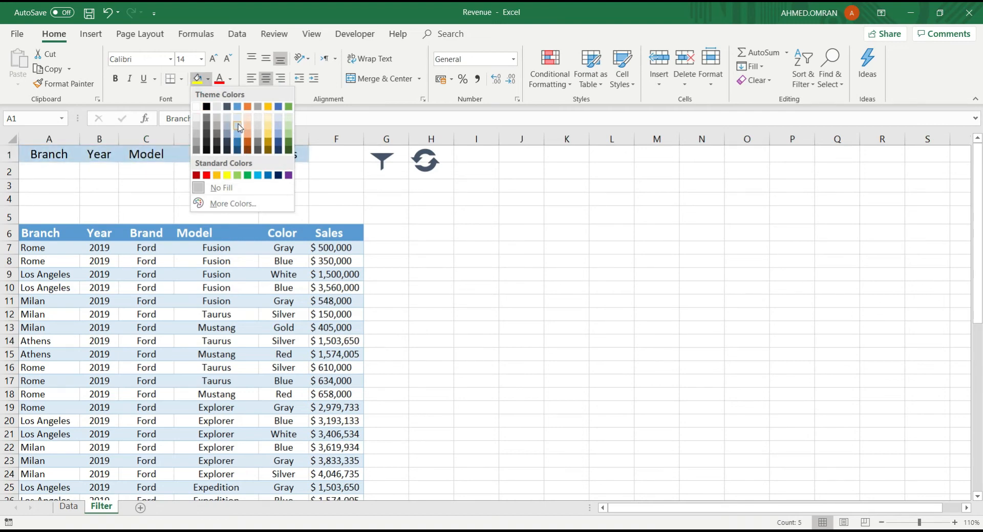
click(238, 124)
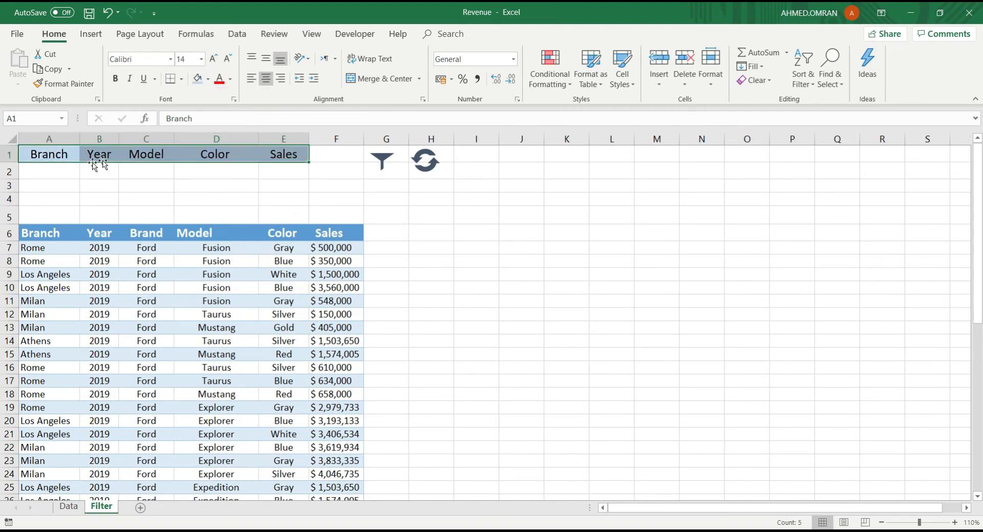
- Apply all borders to the criteria range A1:E2 and widen columns A, B and E
drag(68, 152, 276, 171)
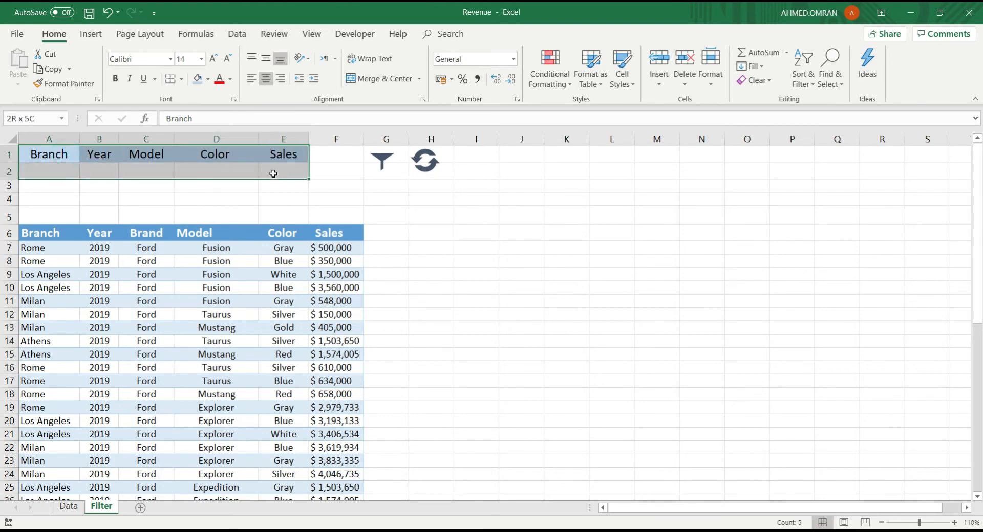
click(182, 80)
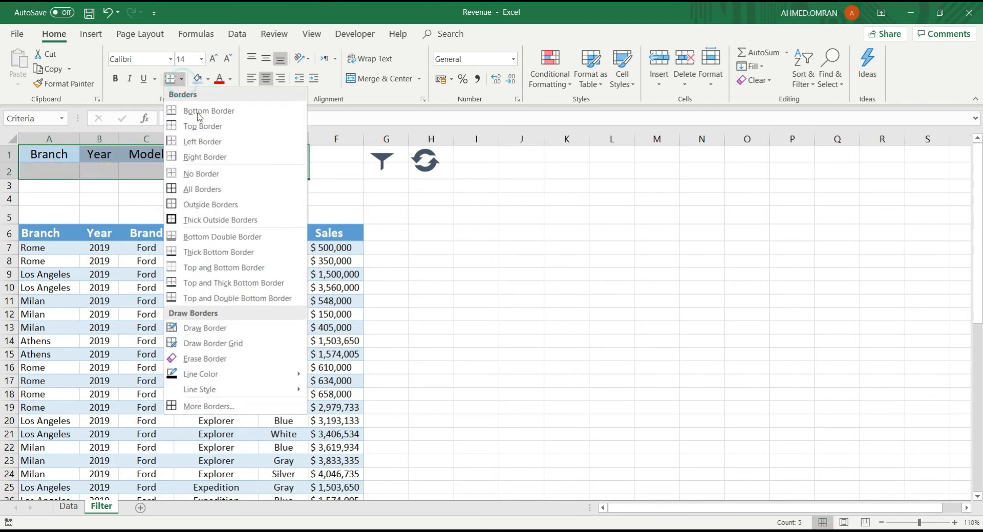
click(205, 185)
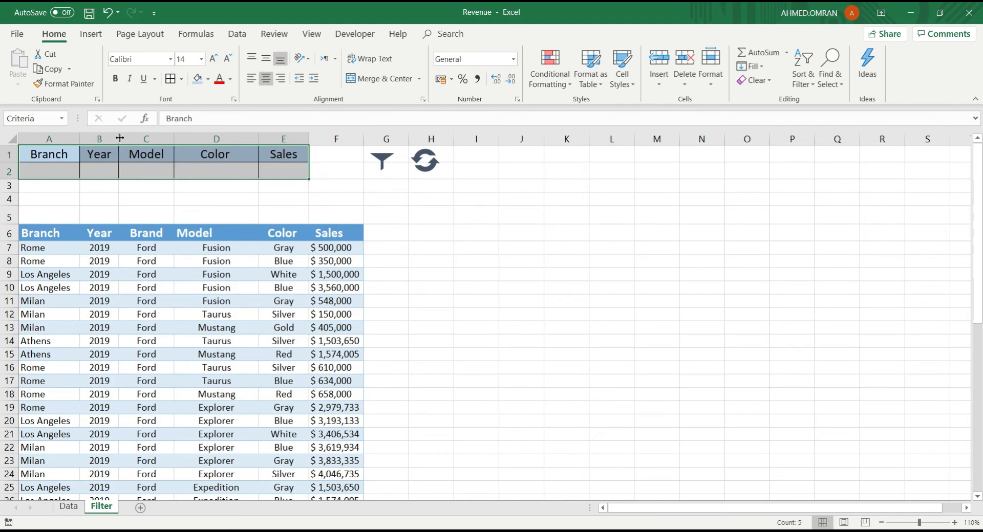
drag(119, 138, 96, 139)
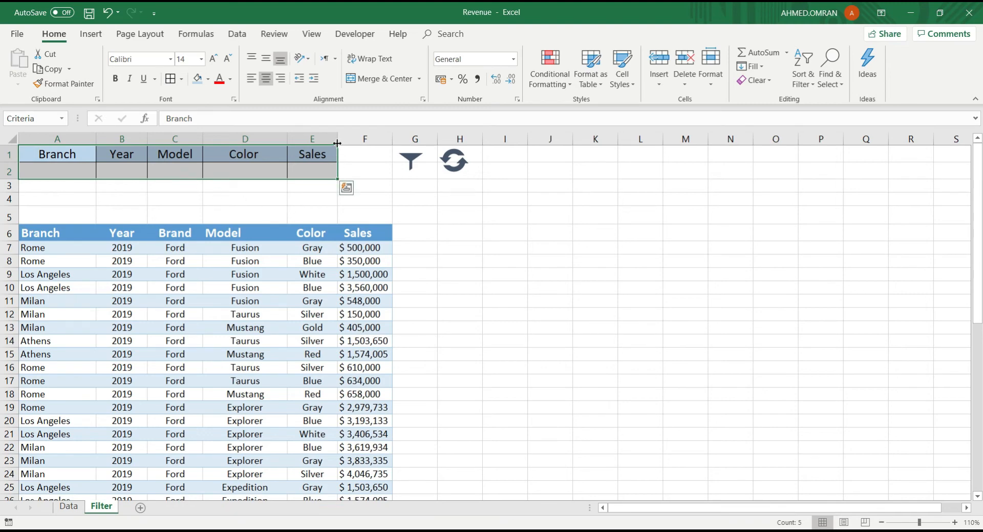
drag(337, 144, 358, 145)
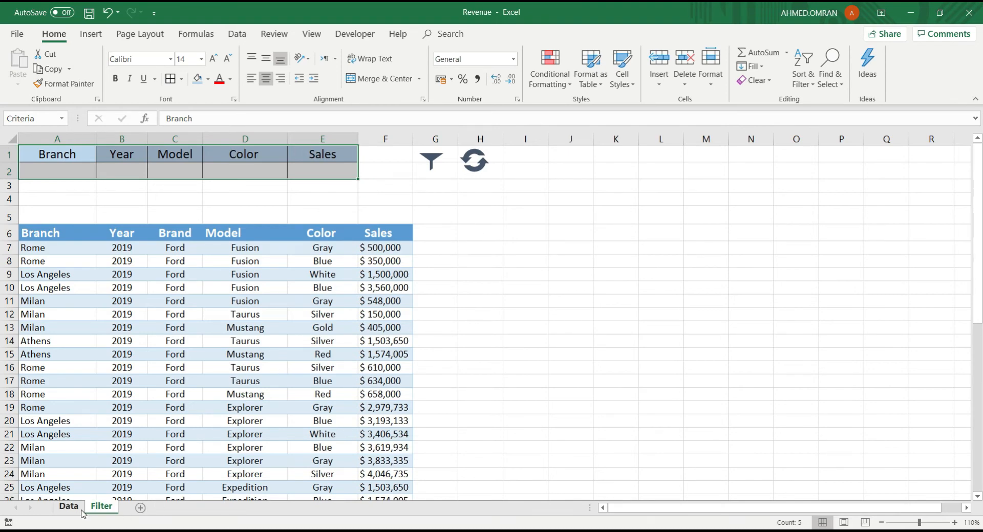
- Add a new worksheet after the Filter sheet and rename it list
click(141, 509)
right_click(143, 511)
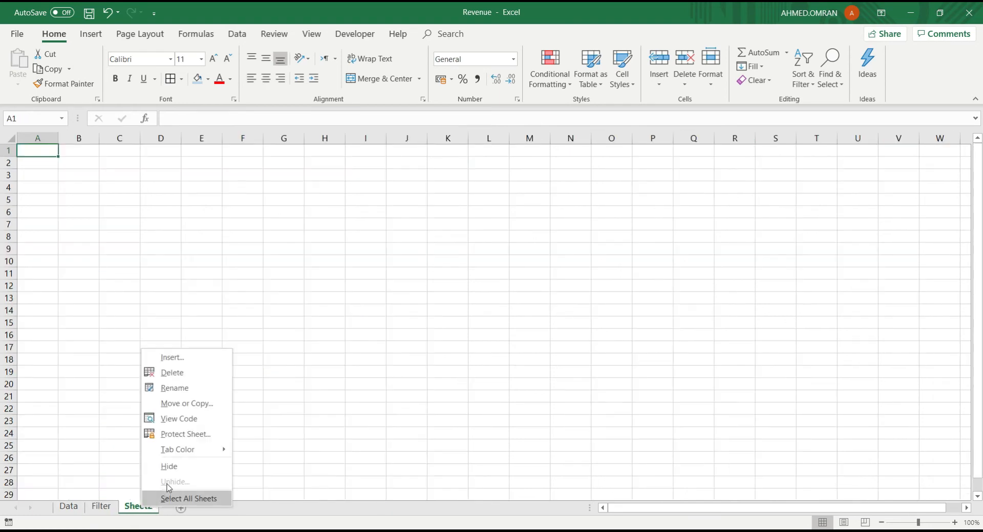
click(169, 390)
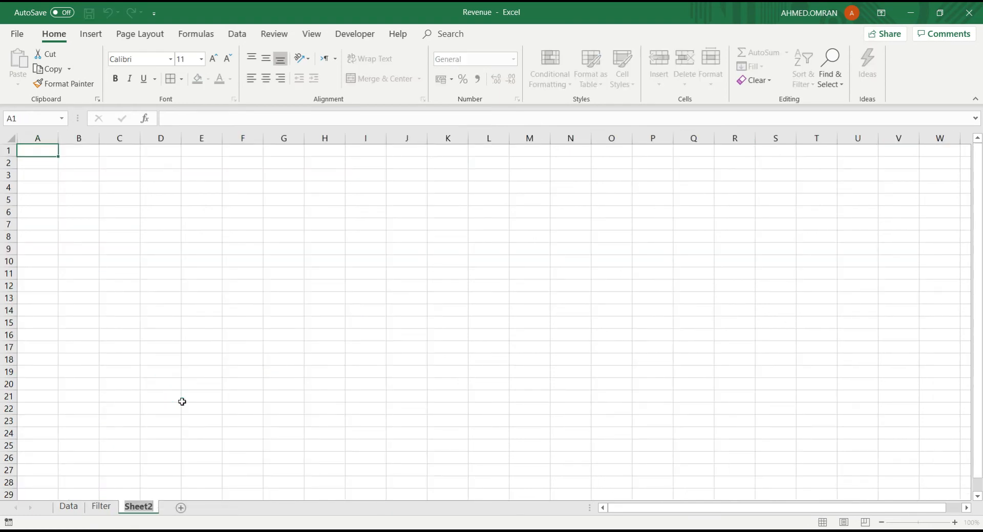
text(I)
text(ist)
key(Return)
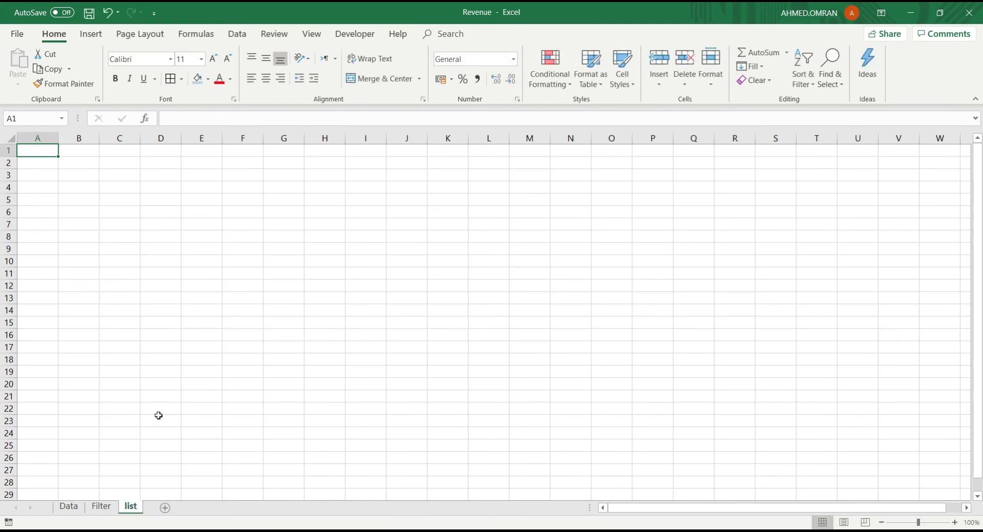
- Copy the Branch column A4:A48 from the Data sheet, paste it as values at A1 of the list sheet, and autofit column A
click(69, 507)
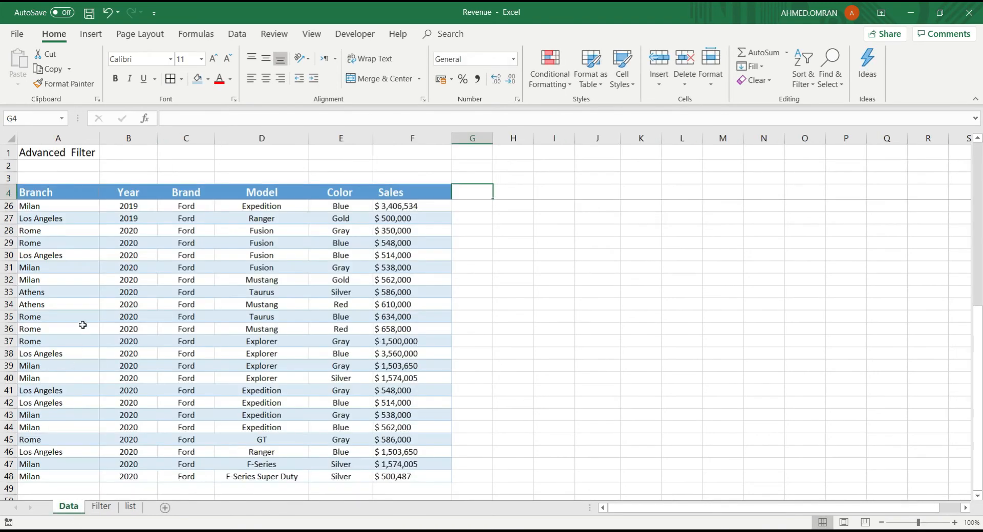
scroll(72, 256, up, 3)
drag(73, 193, 52, 498)
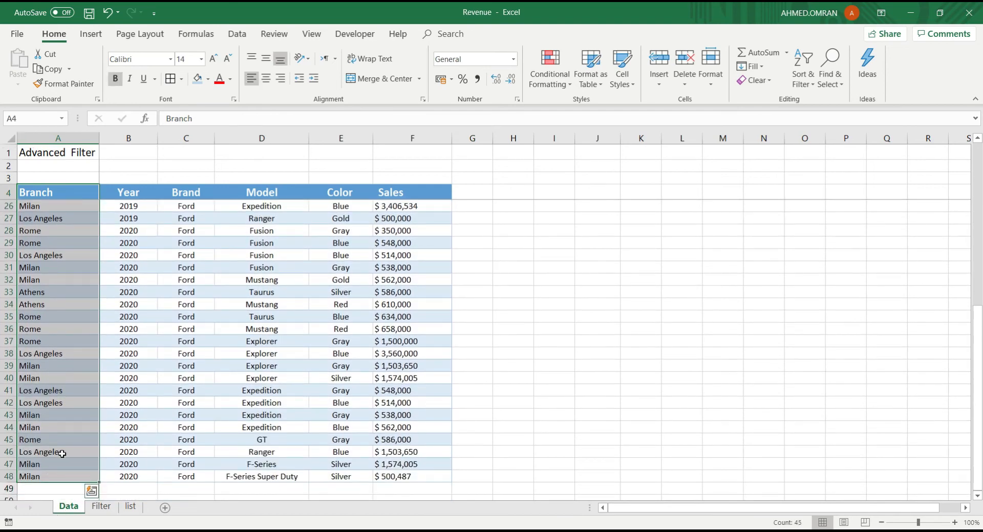
key(ctrl+c)
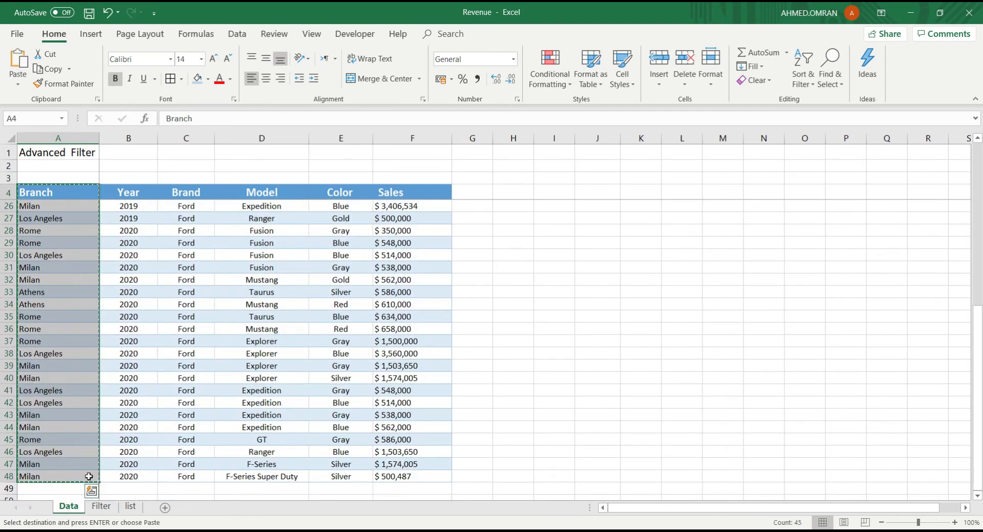
click(130, 507)
click(48, 149)
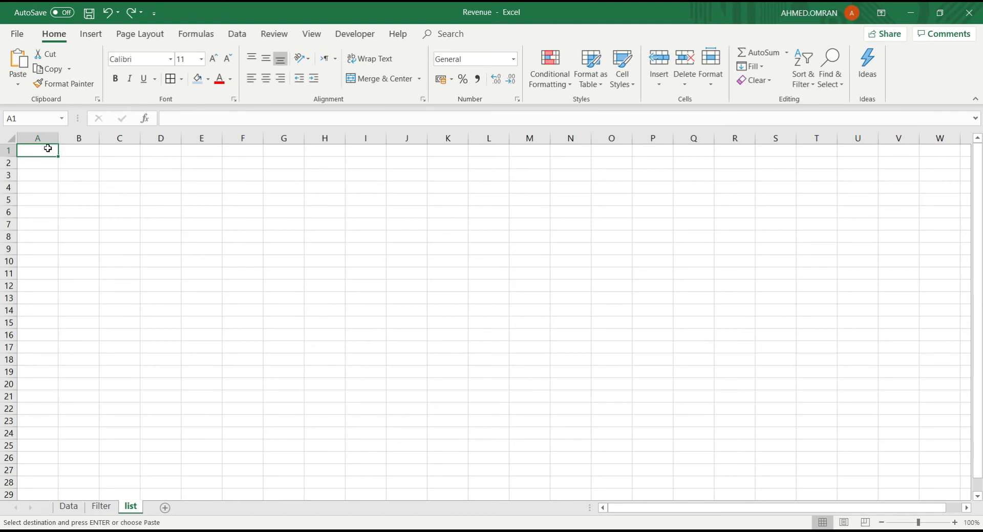
right_click(47, 149)
click(82, 199)
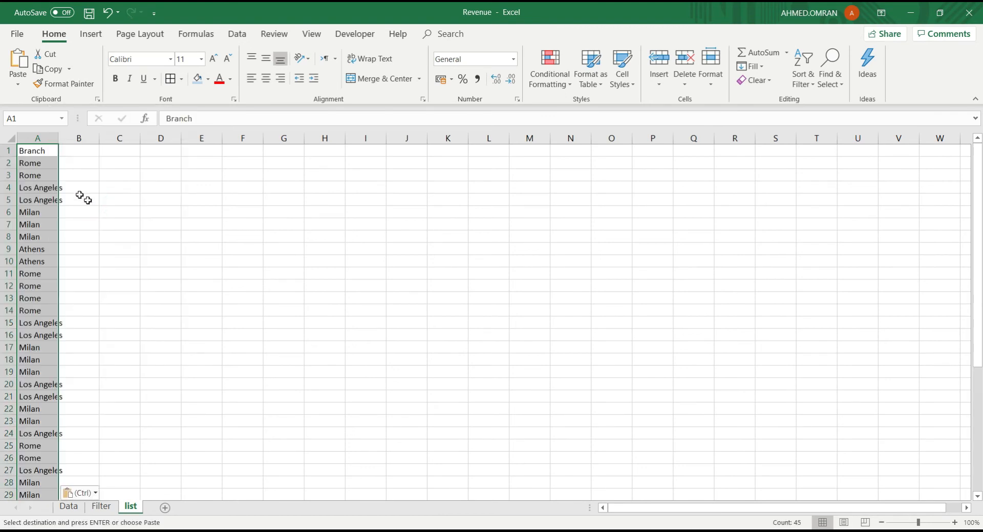
double_click(59, 140)
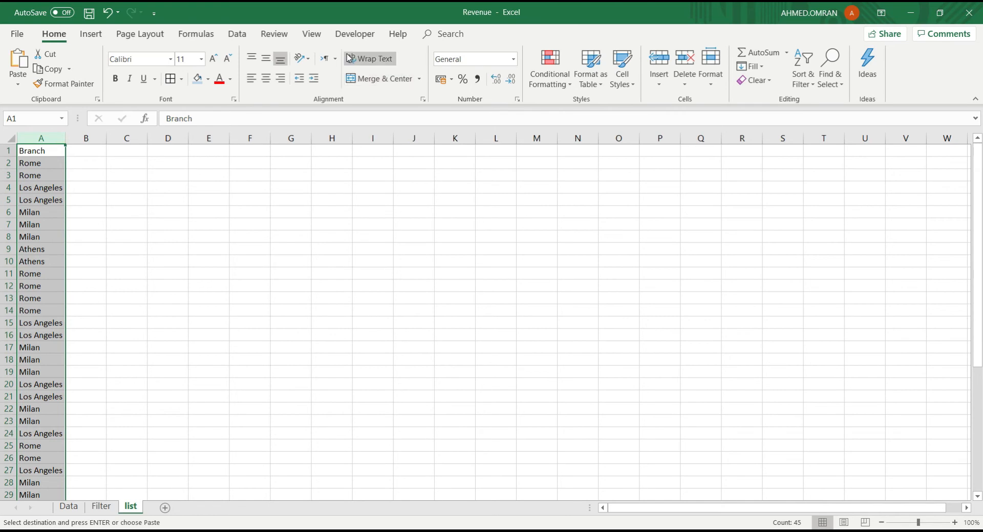
- Copy the Model column D4:D48 from the Data sheet, paste it as values at C1 of the list sheet, and autofit the columns
click(68, 507)
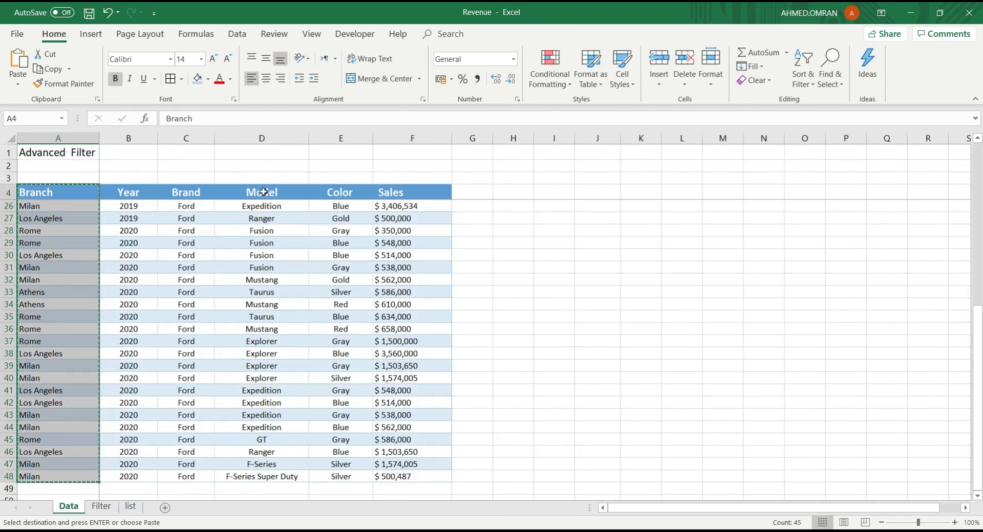
drag(264, 192, 256, 474)
key(ctrl+c)
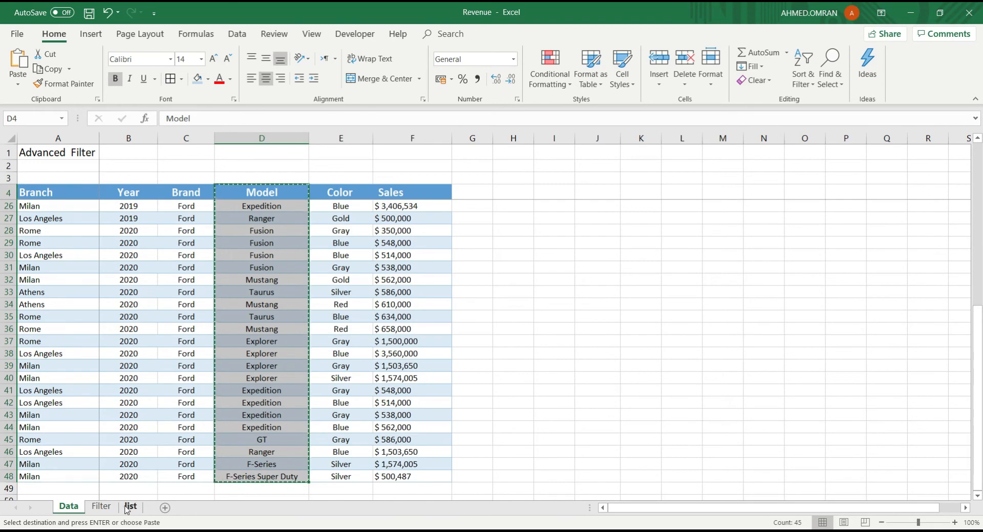
click(129, 507)
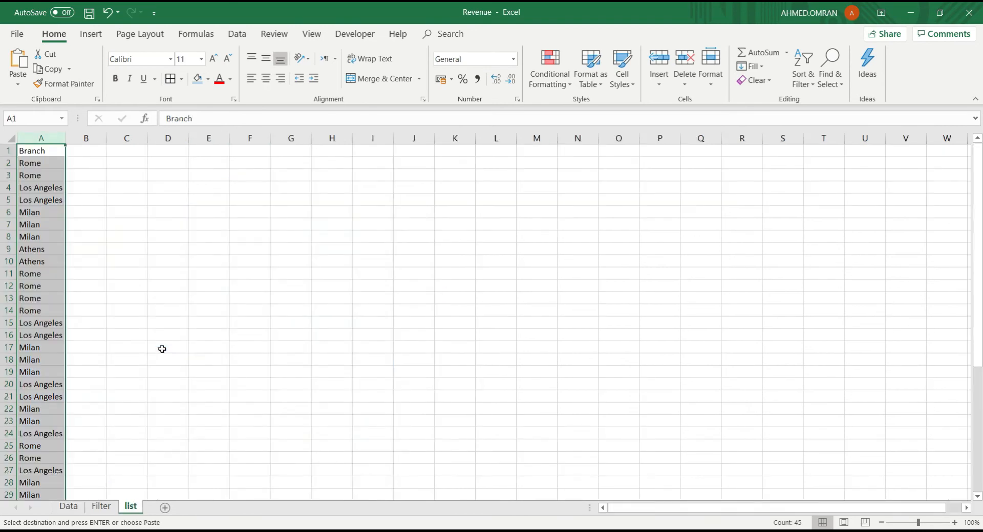
right_click(135, 153)
click(181, 208)
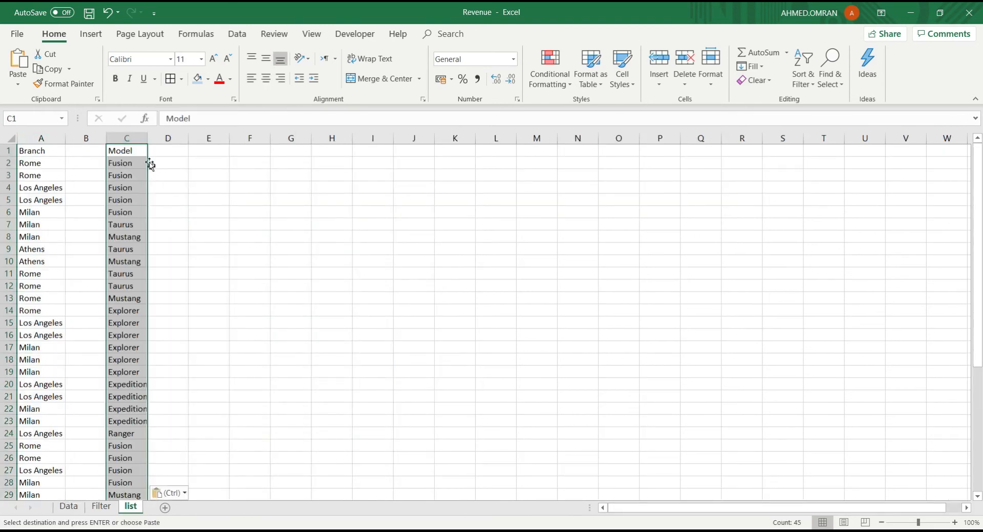
double_click(149, 140)
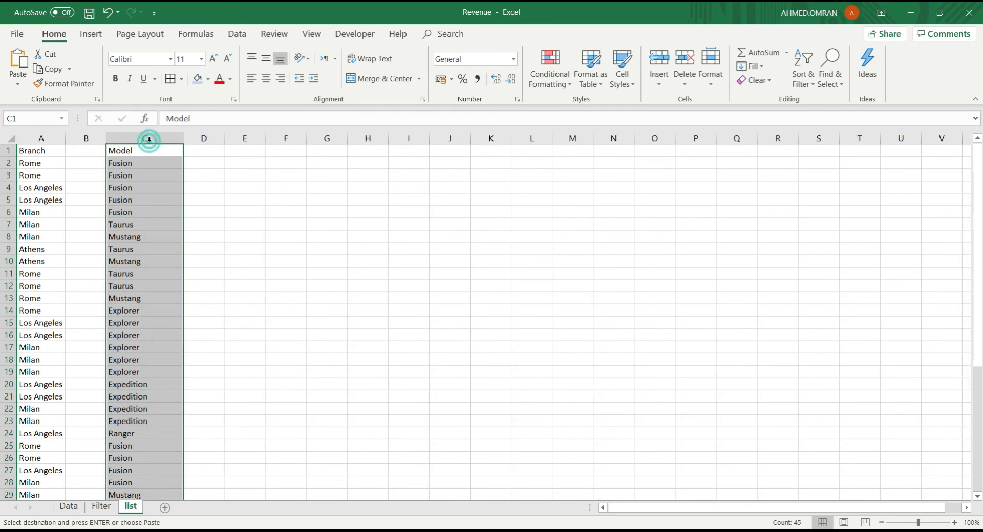
double_click(66, 142)
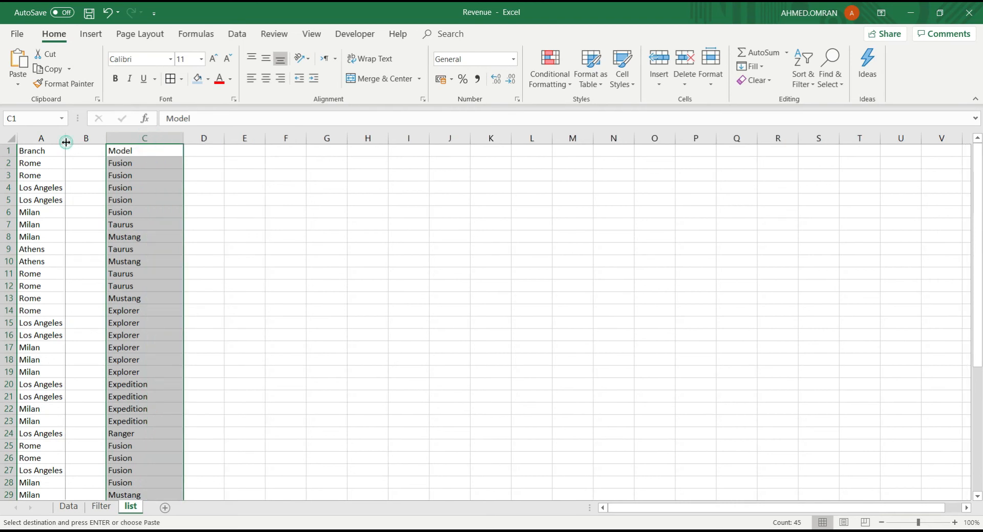
- Copy the Color column E4:E48 from the Data sheet and paste it as values at E1 of the list sheet
click(69, 507)
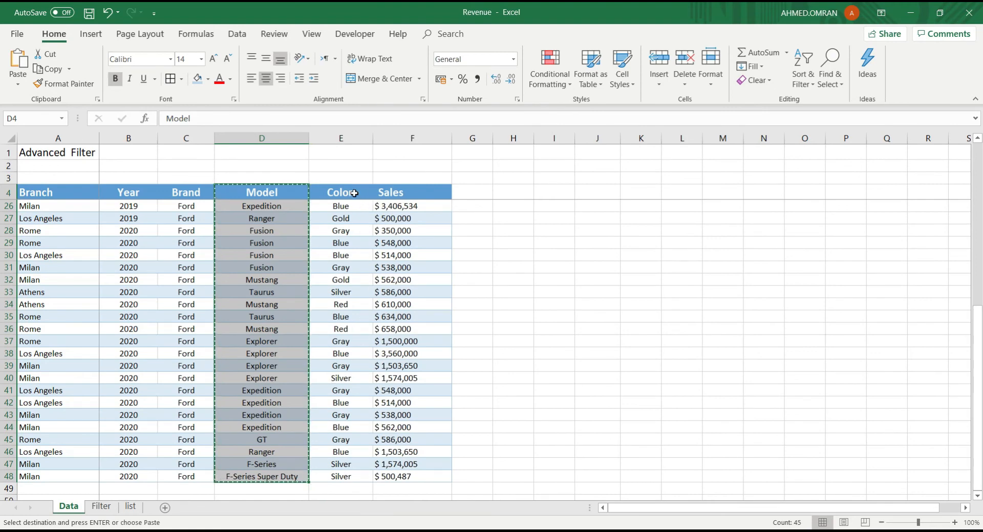
drag(349, 192, 341, 483)
key(ctrl+c)
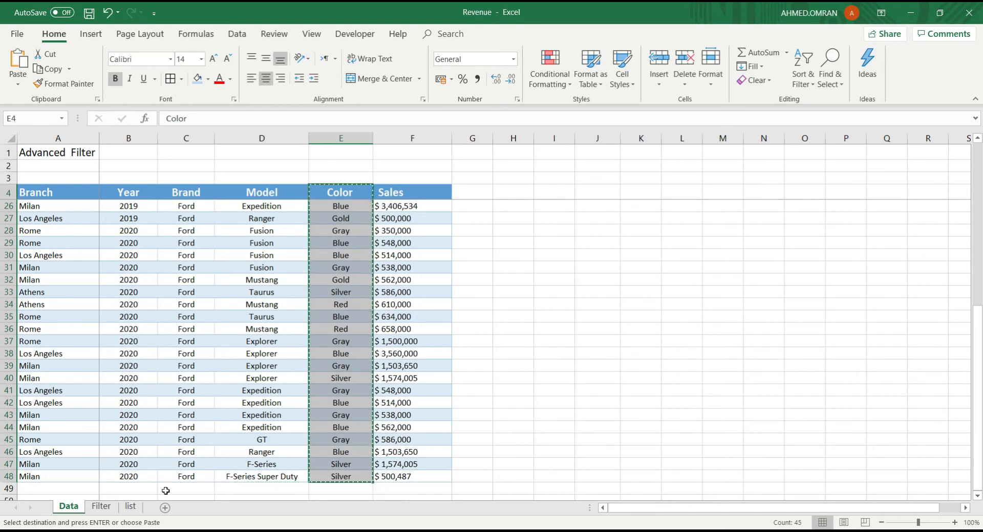
click(131, 507)
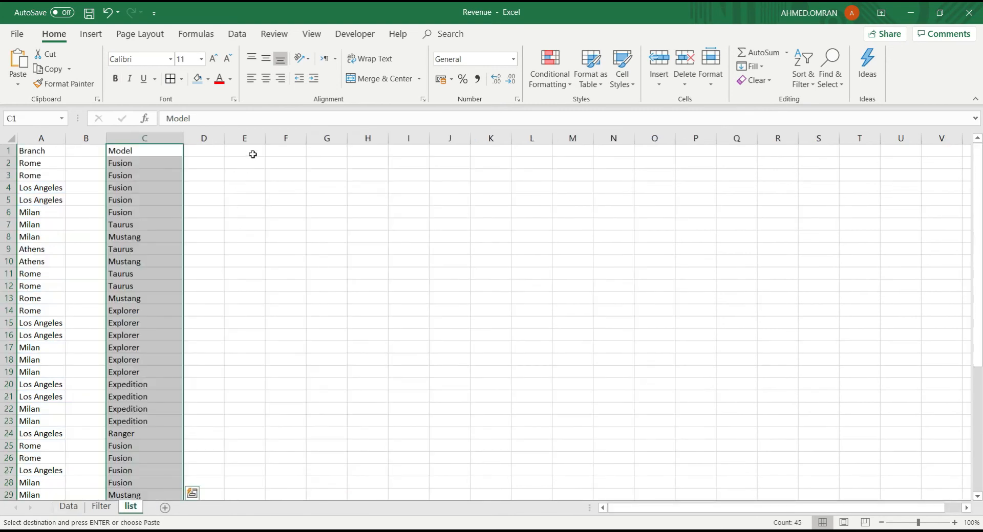
click(253, 152)
right_click(252, 152)
click(305, 207)
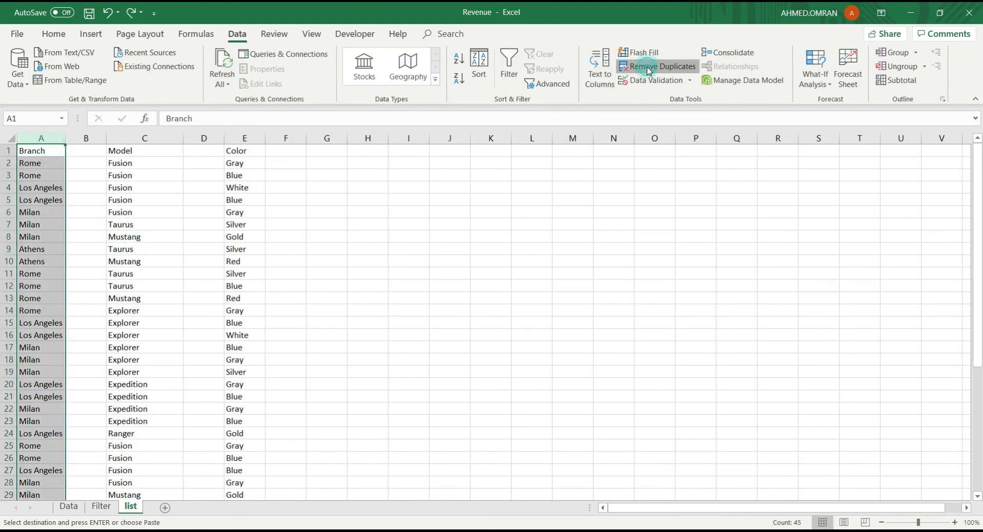
- Remove the duplicate values from the Branch column A on the list sheet
click(657, 66)
click(403, 395)
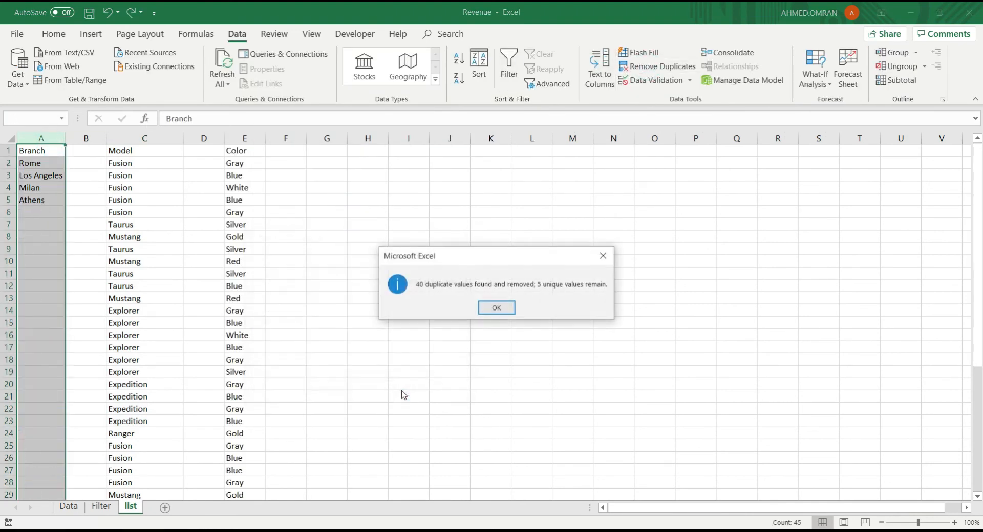
click(496, 308)
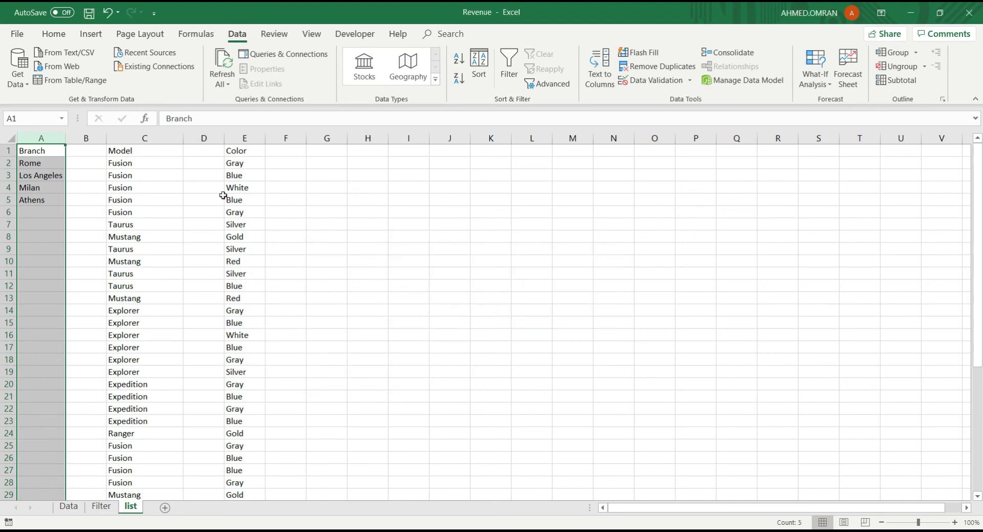
- Remove the duplicate values from the Model column C on the list sheet
click(163, 138)
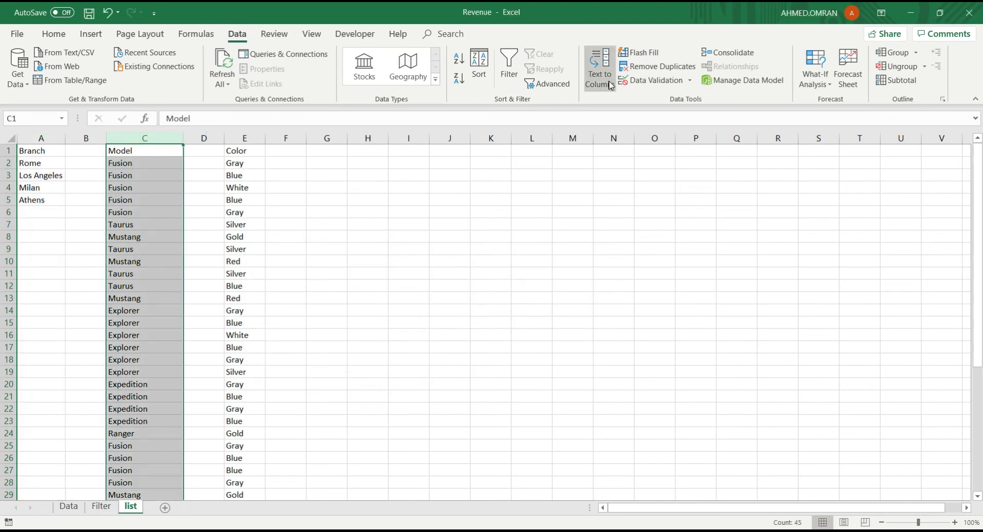
click(625, 72)
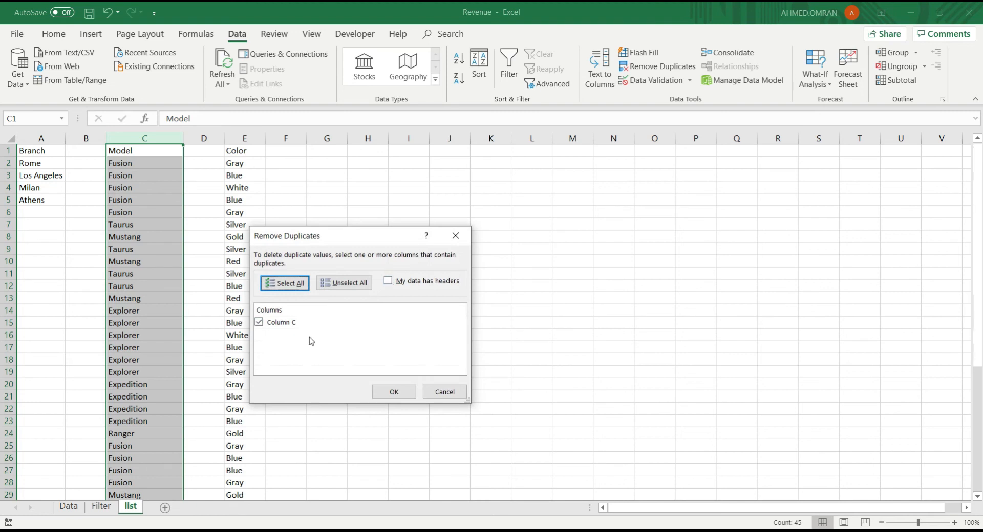
click(406, 393)
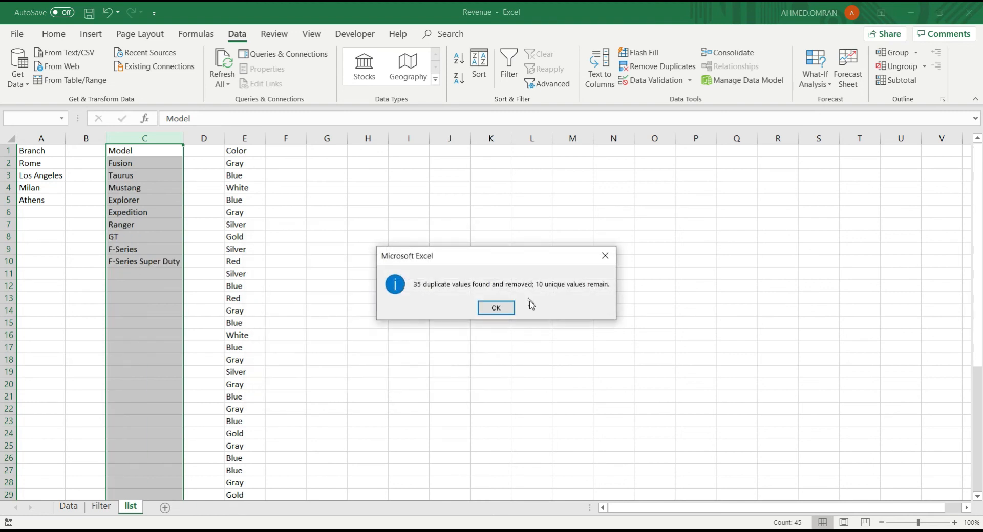
click(495, 308)
- Remove the duplicate values from the Color column E on the list sheet
click(245, 138)
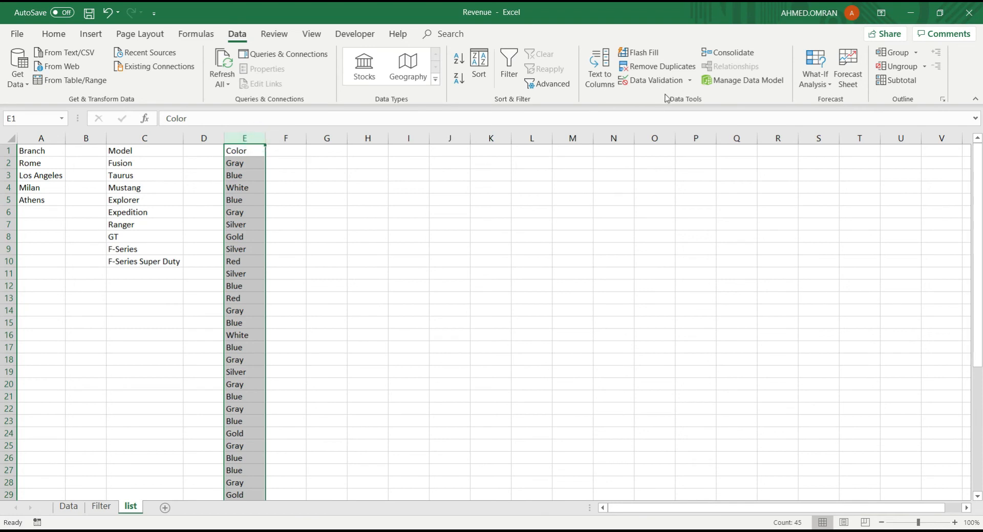
click(651, 66)
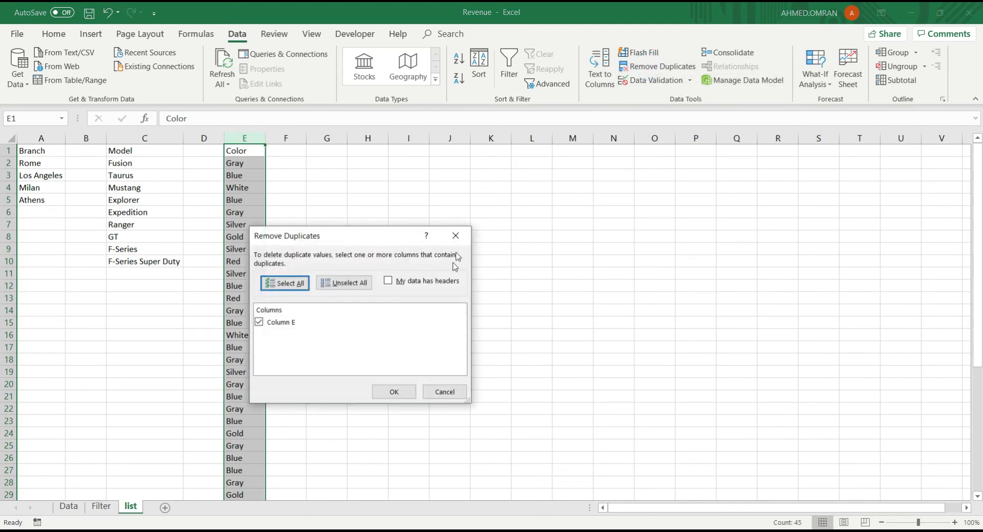
click(380, 392)
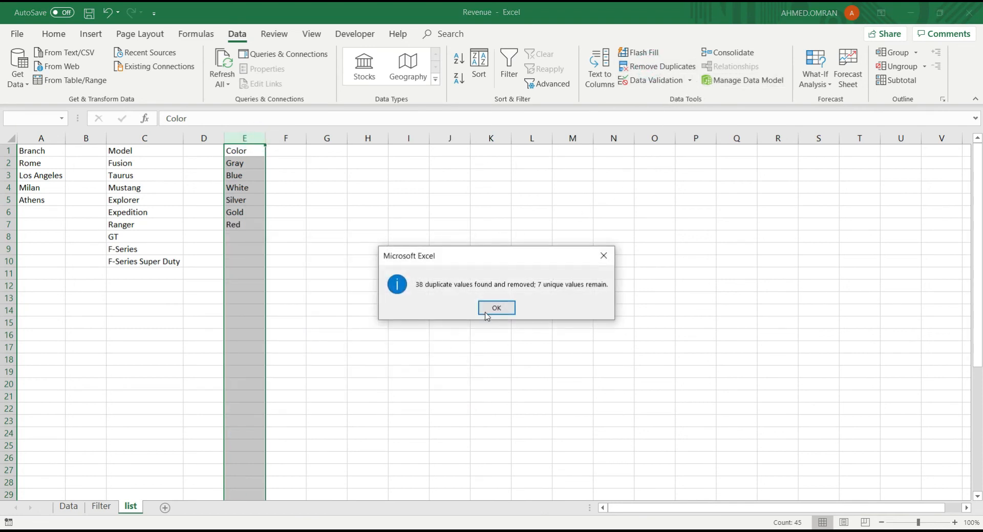
click(496, 309)
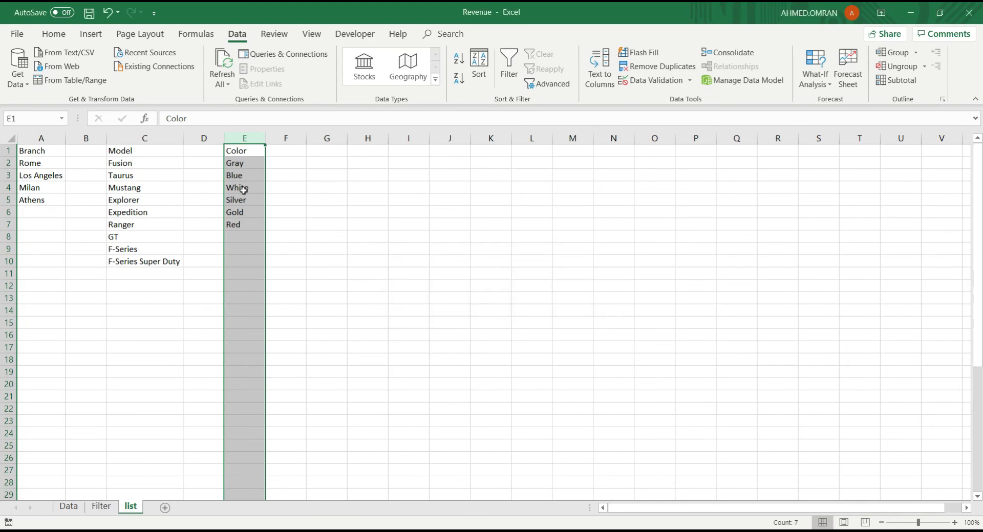
- Set data validation for the Branch criteria cell A2 on the Filter sheet to a list with source =list!$A$2:$A$5
click(100, 507)
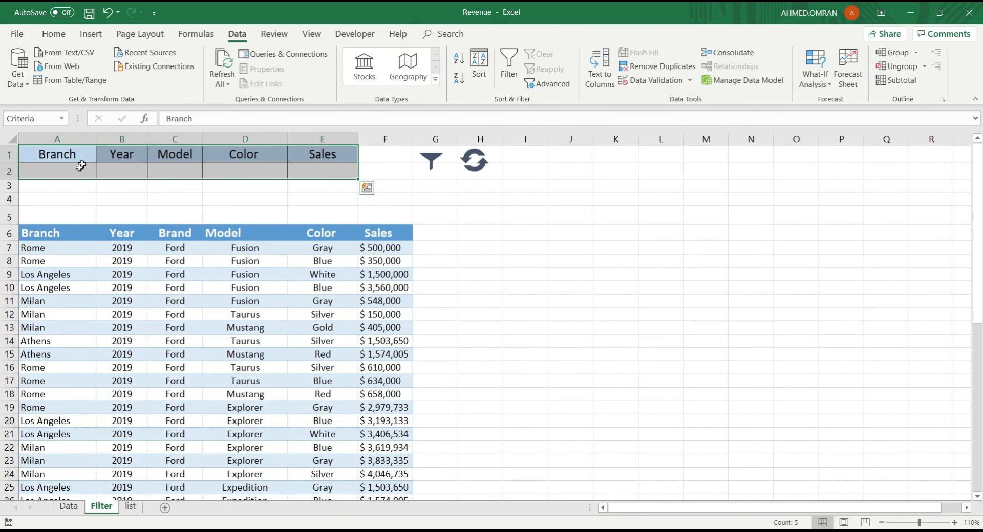
click(82, 169)
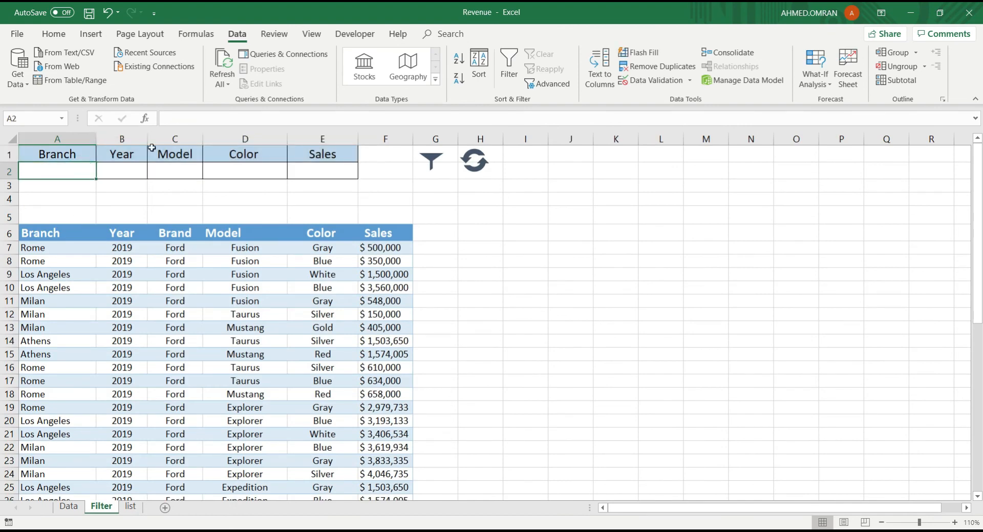
click(666, 83)
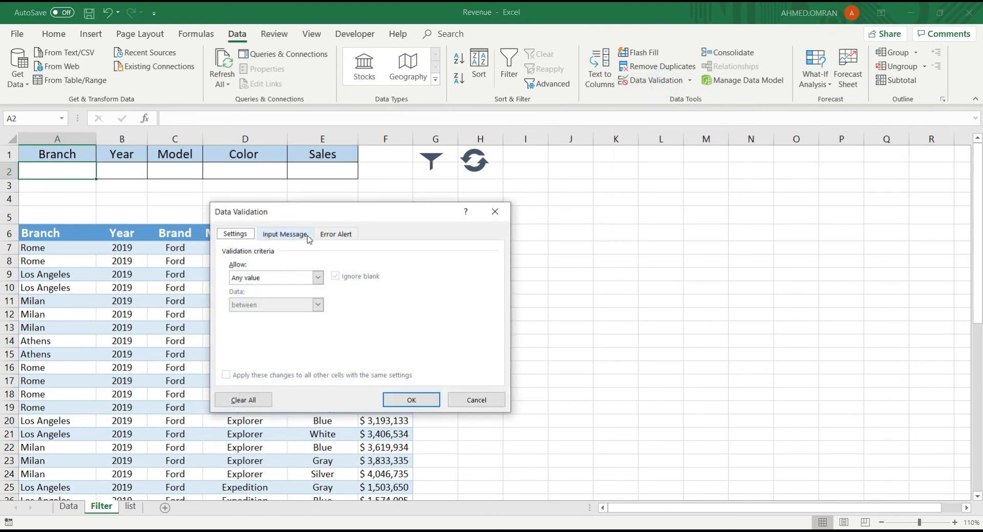
click(282, 277)
click(258, 321)
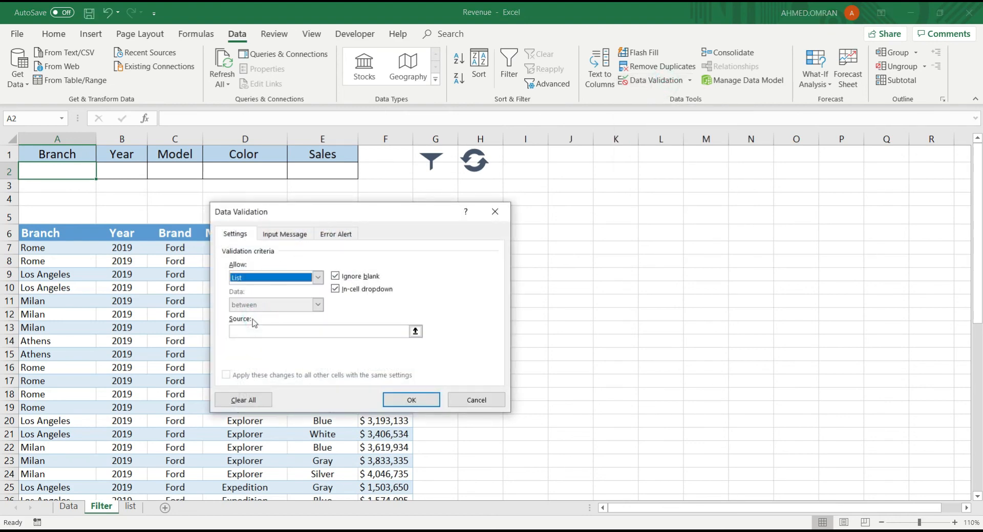
click(130, 506)
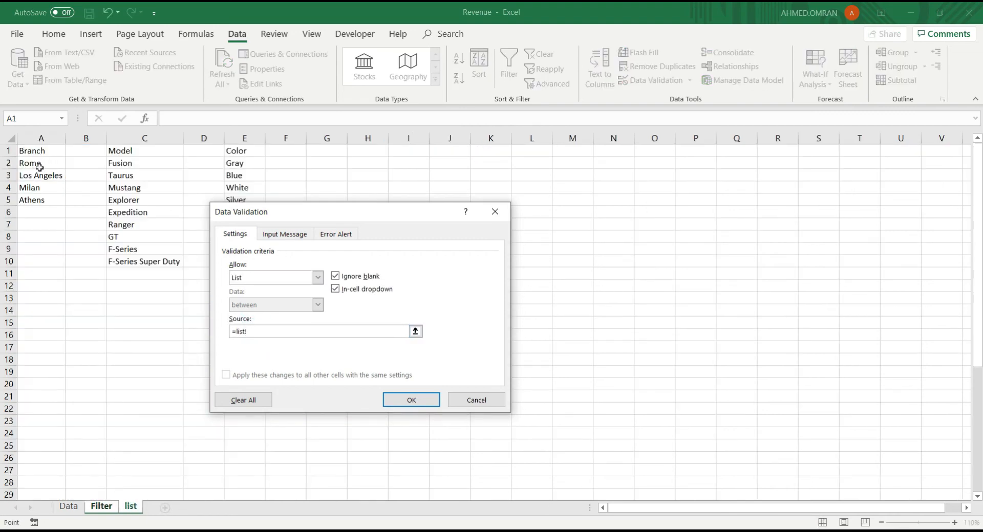
drag(37, 167, 51, 200)
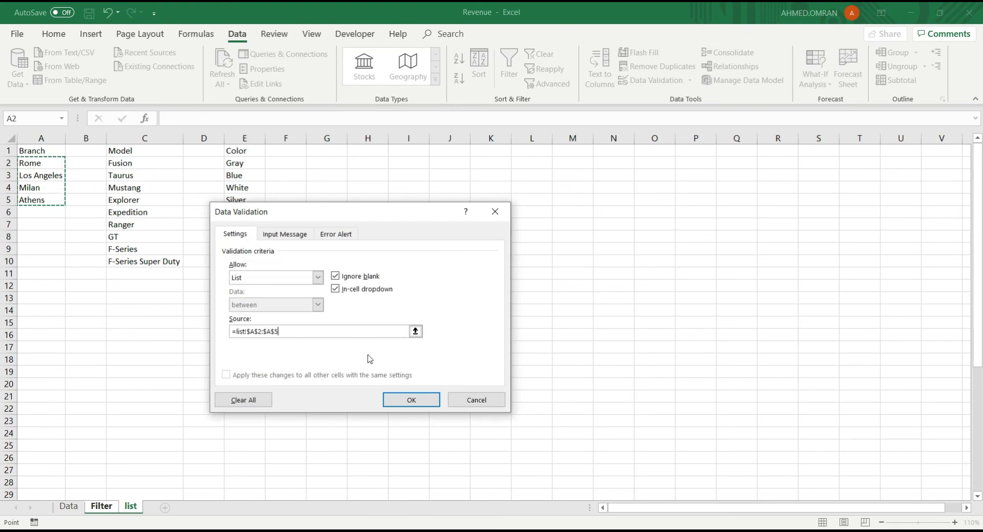
- Disable the error alert for invalid data in A2, apply the validation, and check the Branch drop-down options
click(328, 234)
click(299, 252)
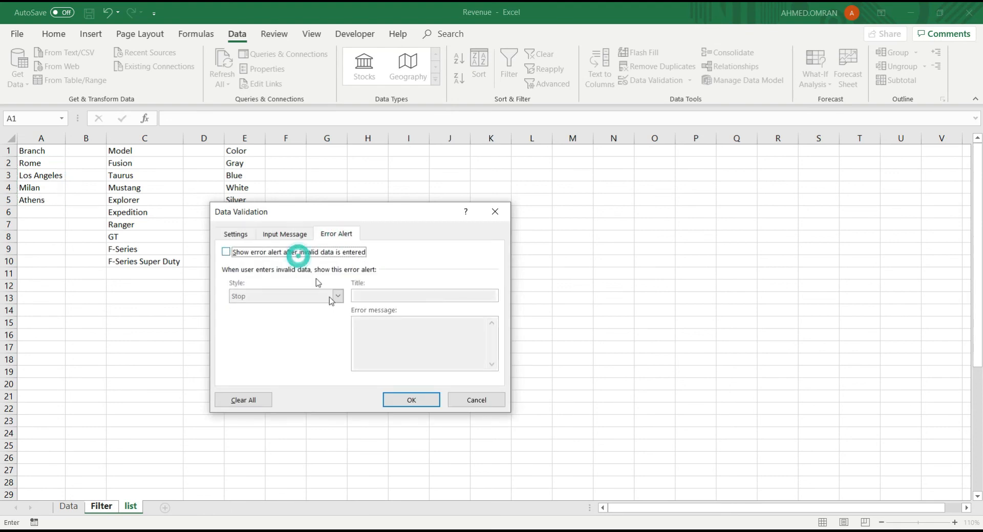
click(399, 404)
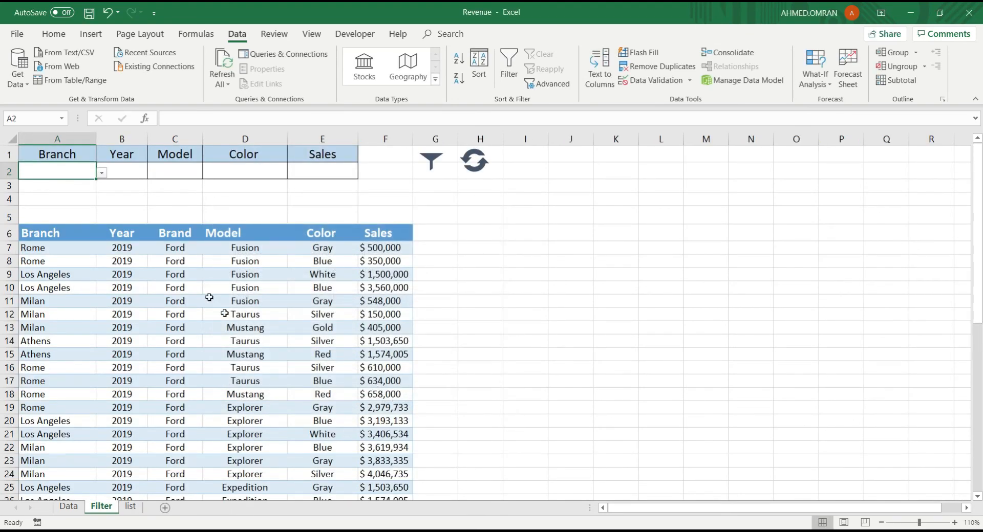
click(102, 173)
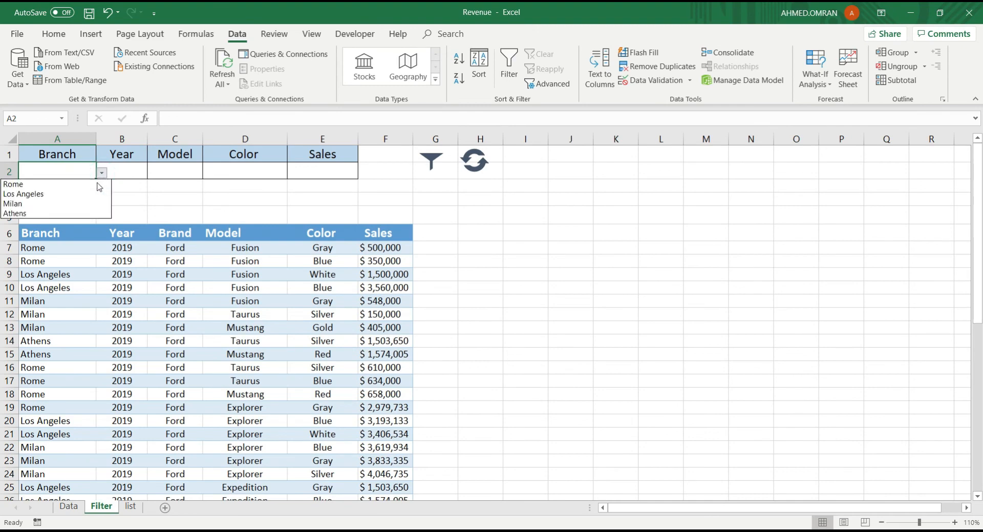
click(129, 172)
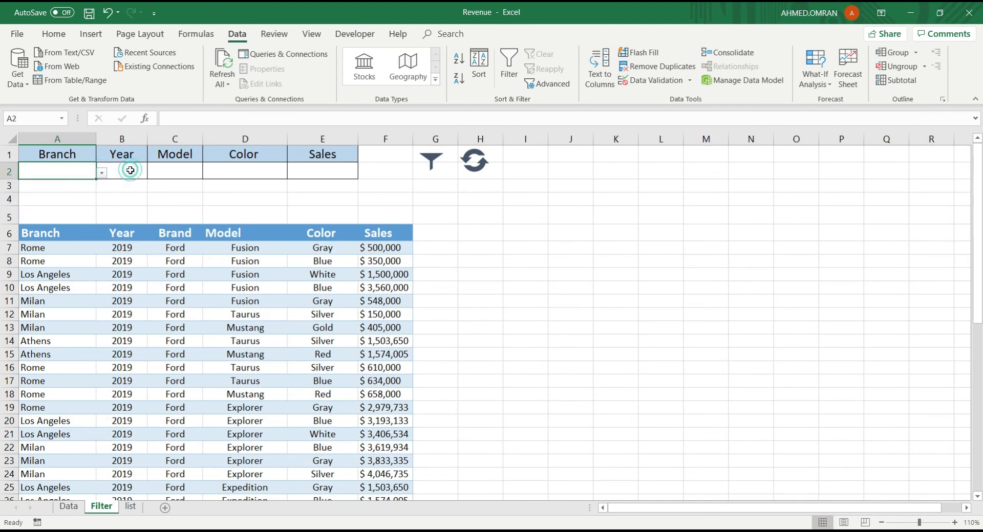
- Start data validation for the Model criteria cell C2 and disable its error alert for invalid data
click(184, 177)
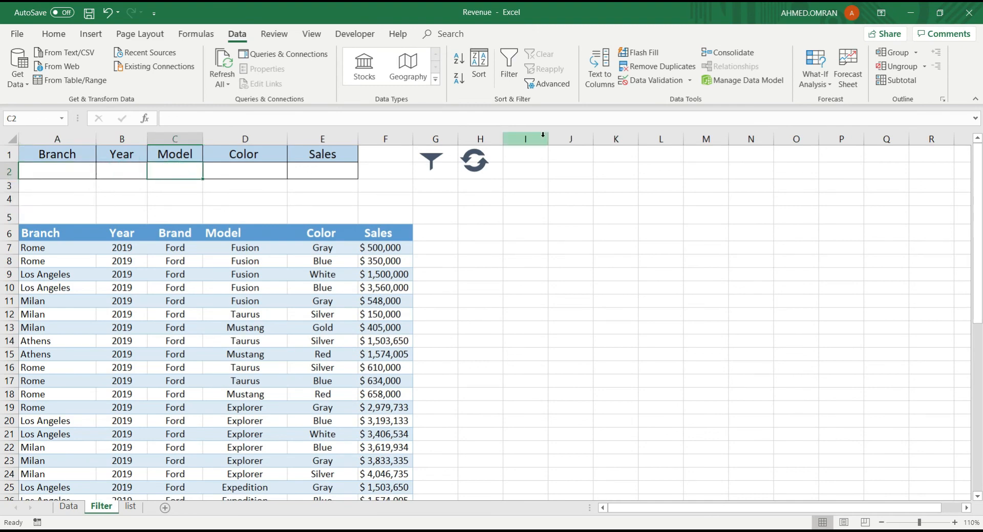
click(644, 86)
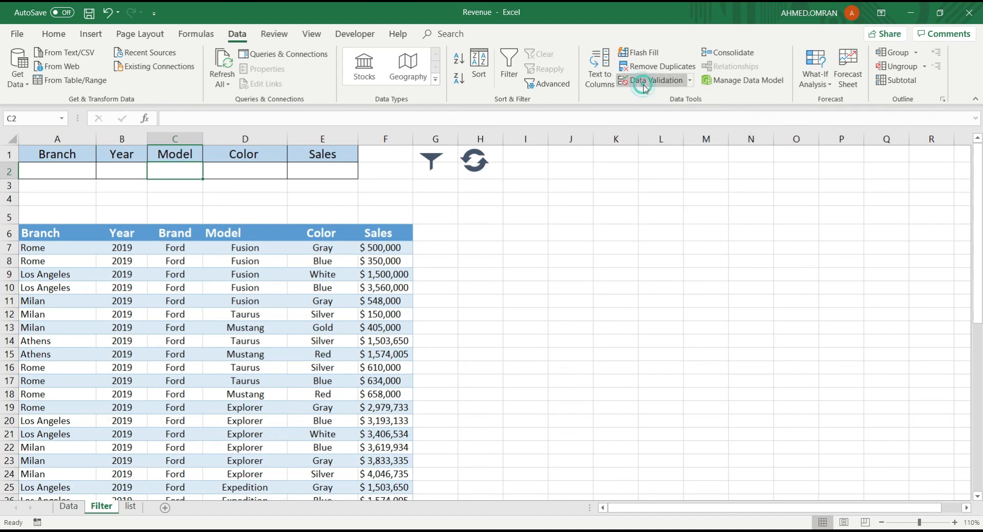
click(243, 254)
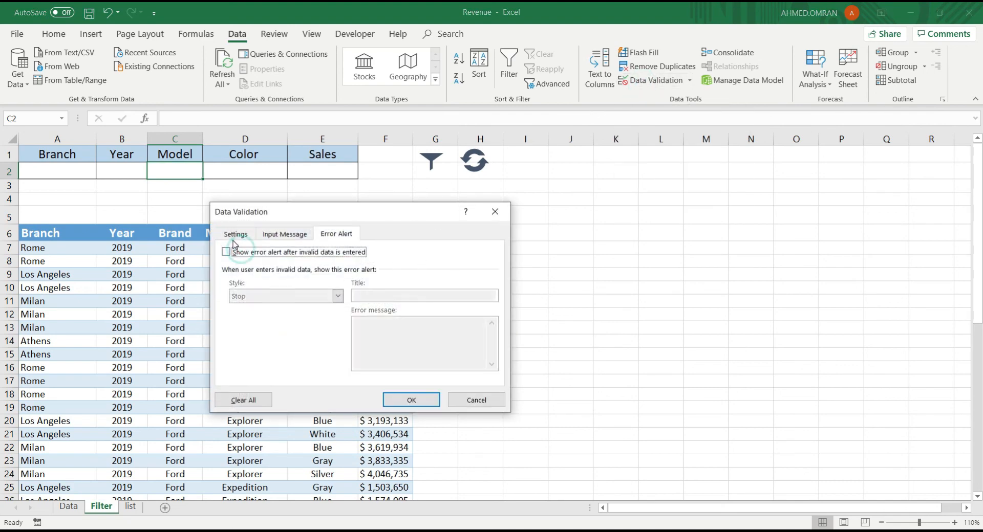
- Set the validation of C2 to a list with source =list!$C$2:$C$10, apply it, and check the Model drop-down options
click(236, 234)
click(261, 279)
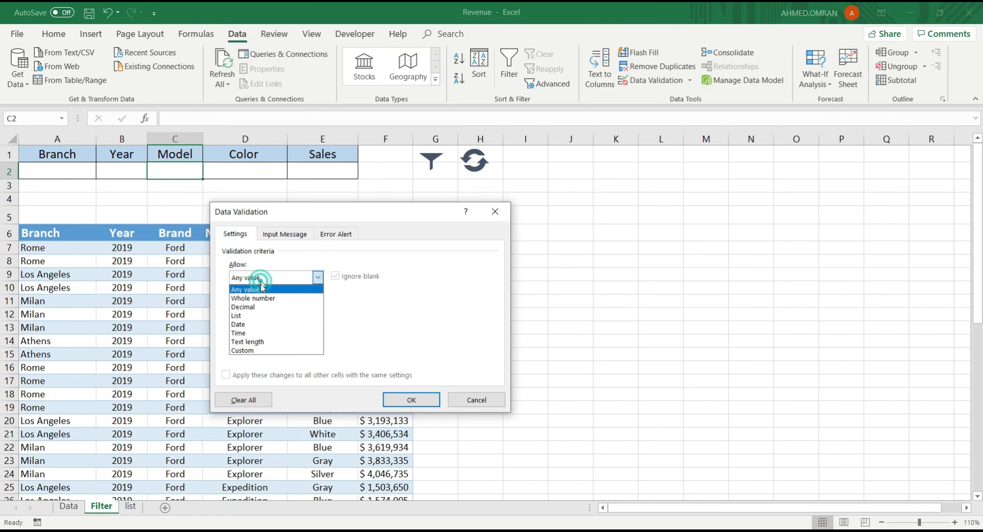
click(241, 316)
click(248, 331)
click(131, 507)
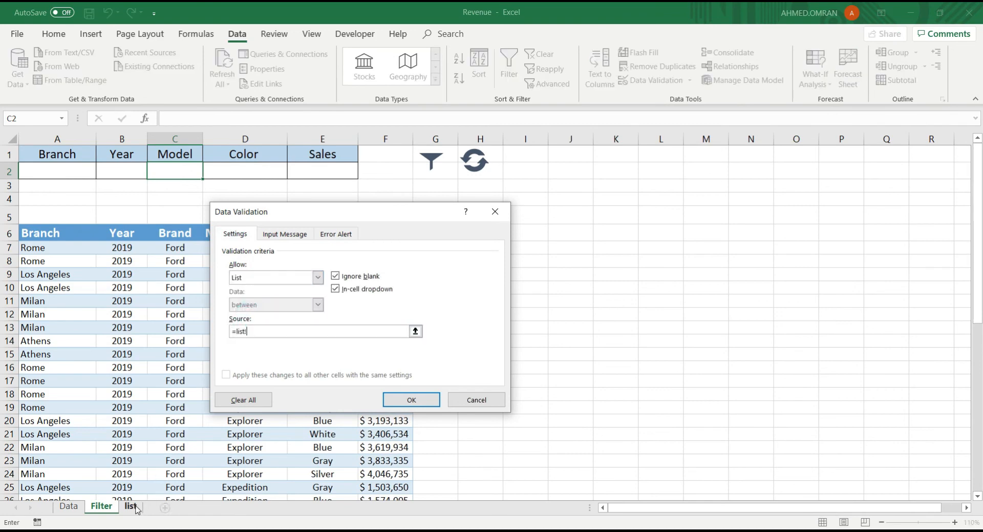
drag(136, 165, 123, 261)
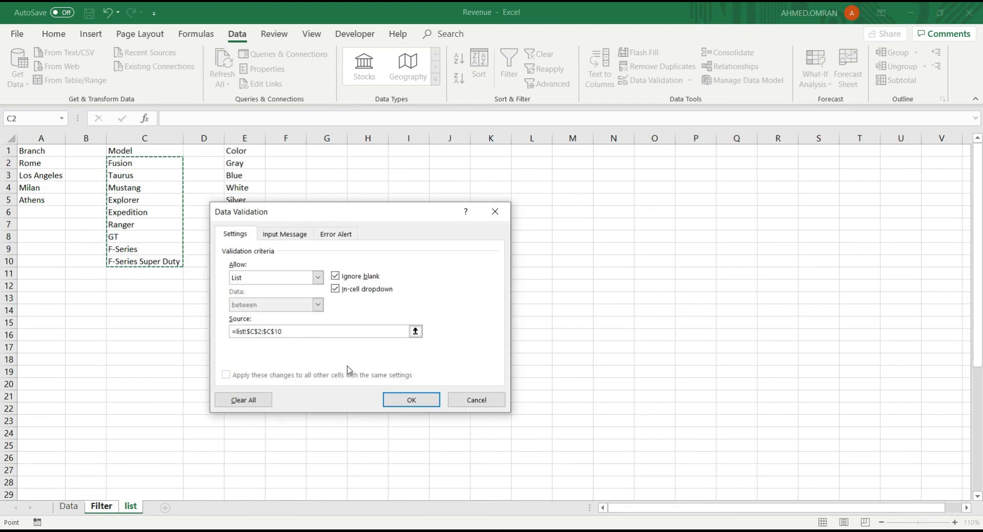
click(407, 399)
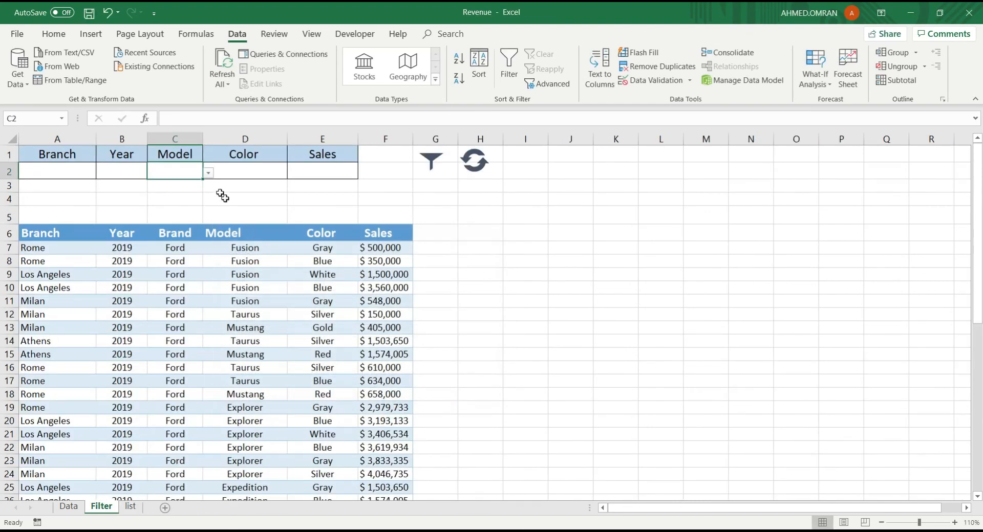
click(208, 174)
mouse_move(211, 213)
mouse_down()
mouse_move(207, 249)
mouse_move(204, 195)
mouse_up()
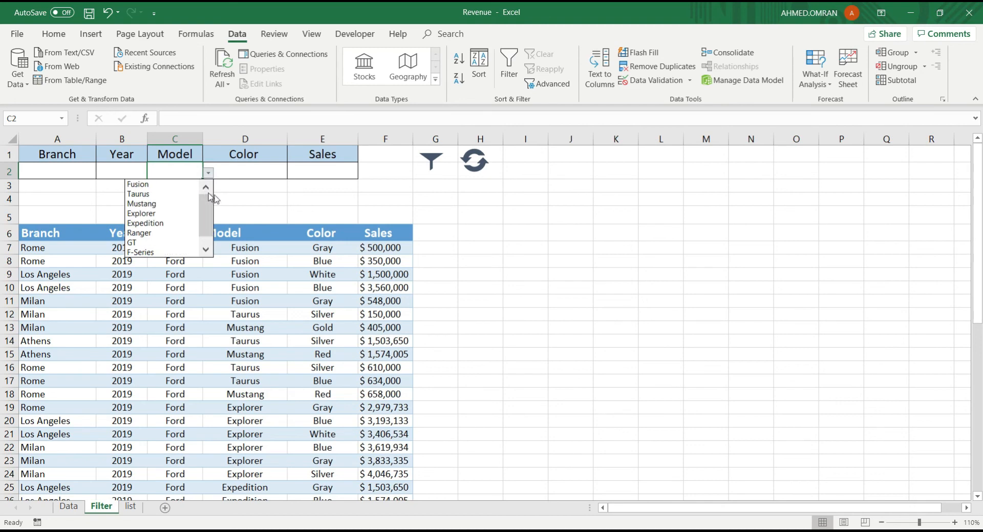
click(244, 168)
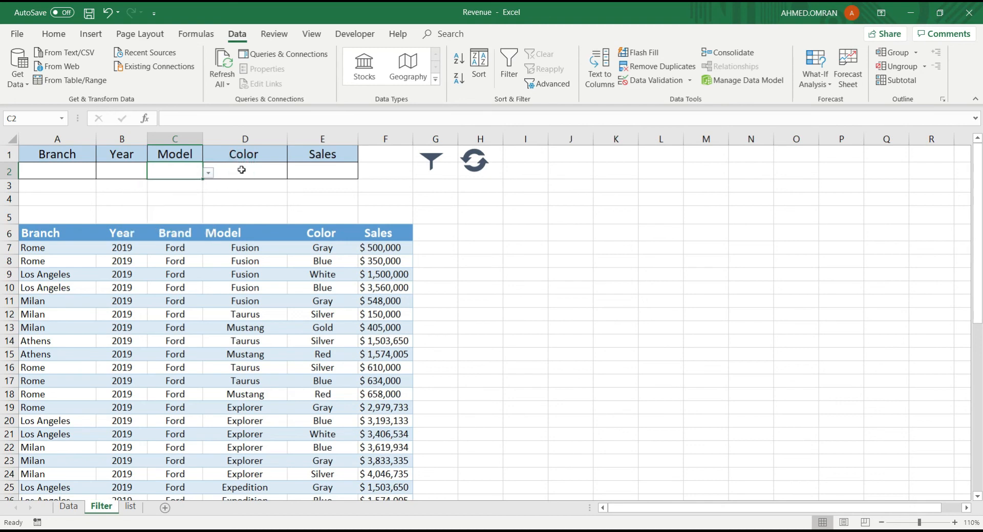
- Set data validation for the Color criteria cell D2 on the Filter sheet to a list with source =list!$E$2:$E$7
click(242, 169)
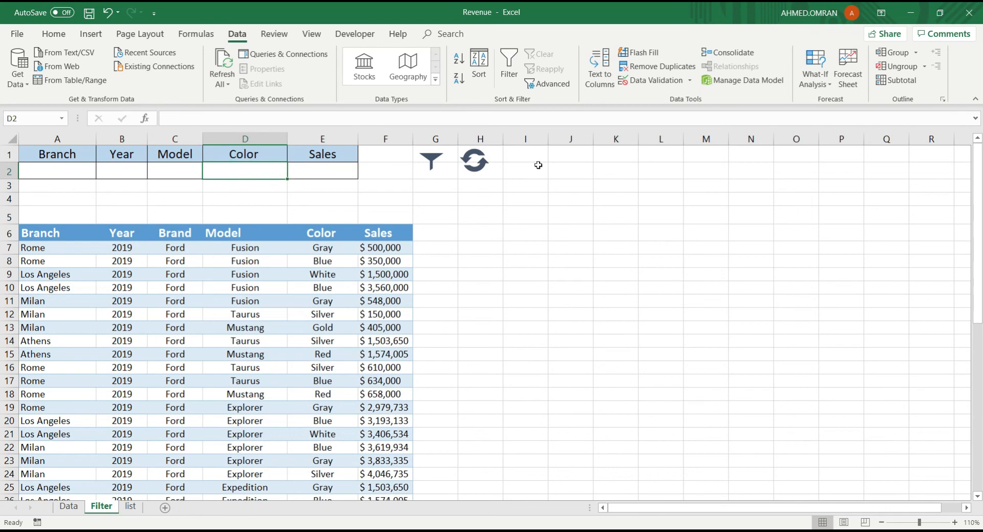
click(643, 81)
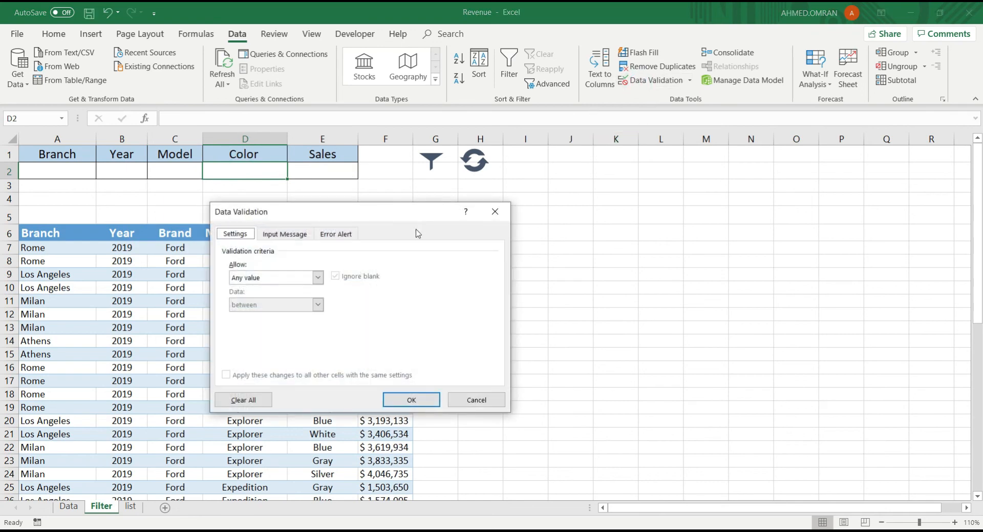
click(307, 284)
click(274, 314)
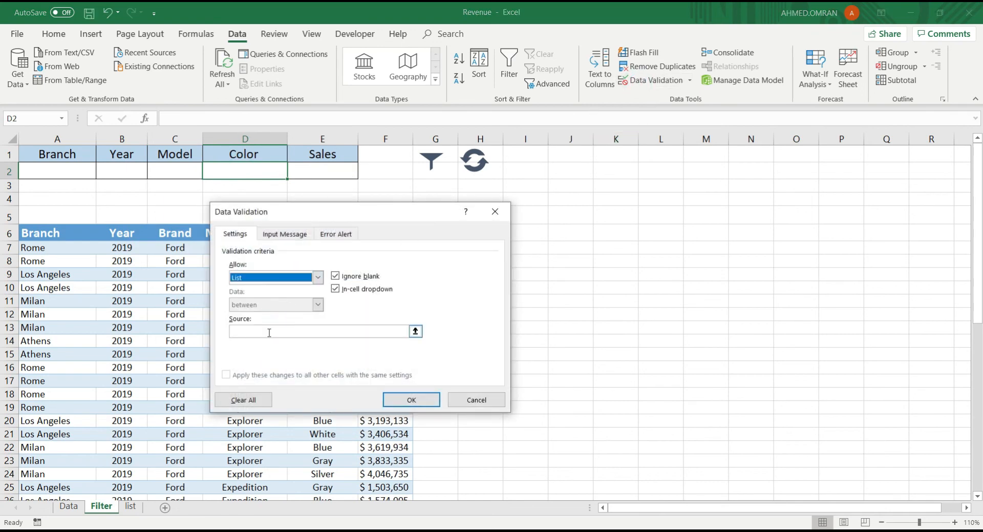
click(270, 333)
click(131, 506)
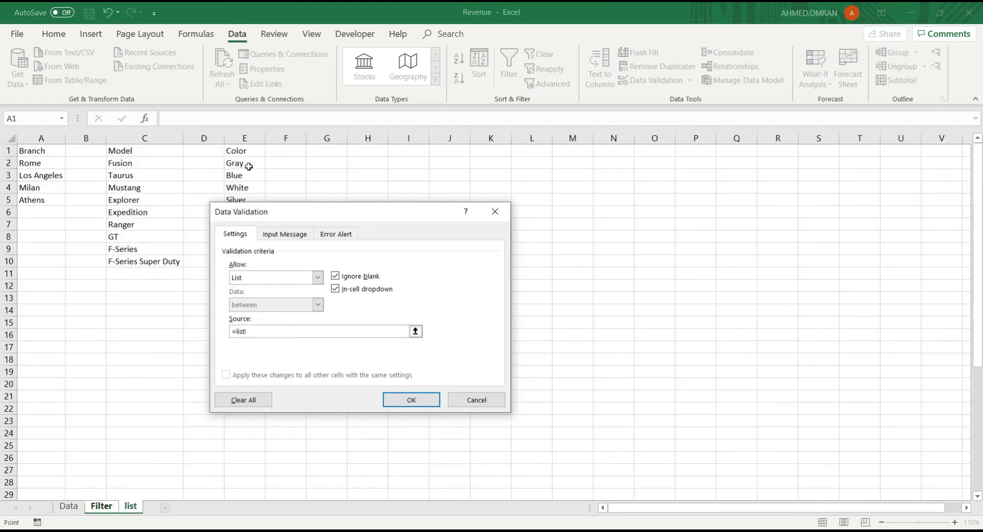
drag(249, 166, 373, 184)
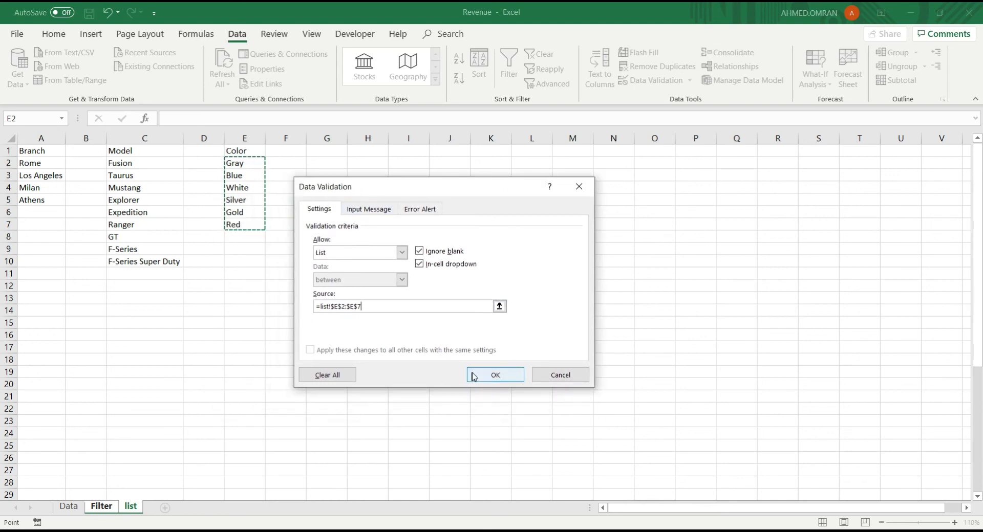
click(495, 376)
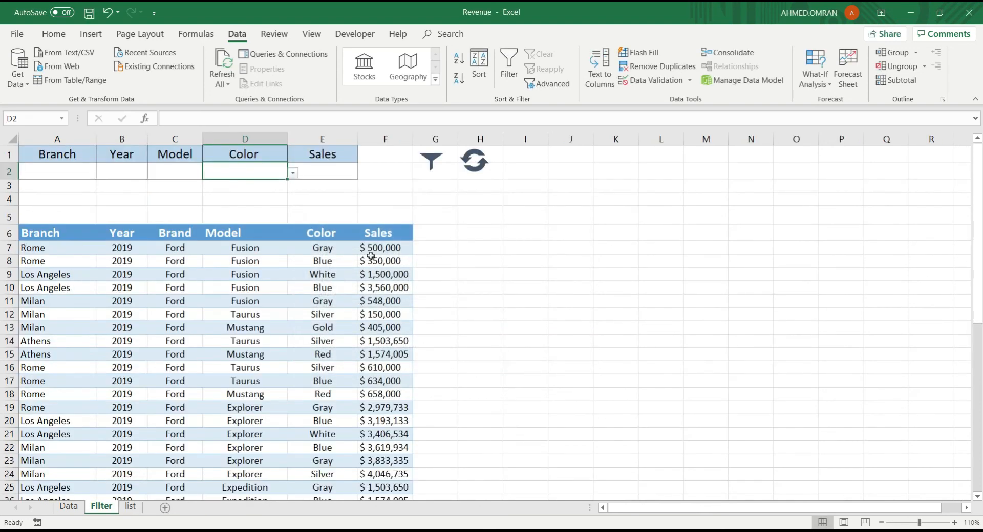
- Choose Milan as the Branch criterion in A2 and Fusion as the Model criterion in C2 from their drop-down lists
click(77, 174)
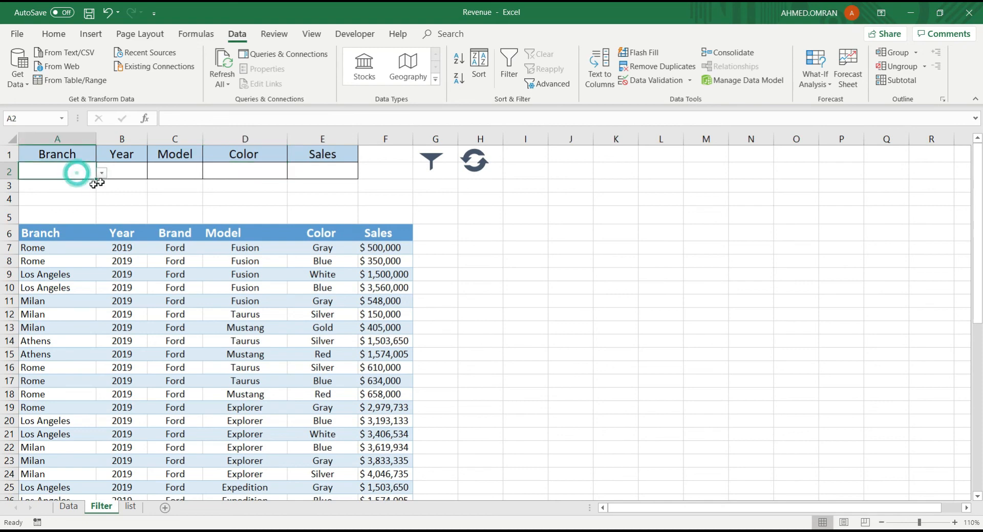
click(103, 173)
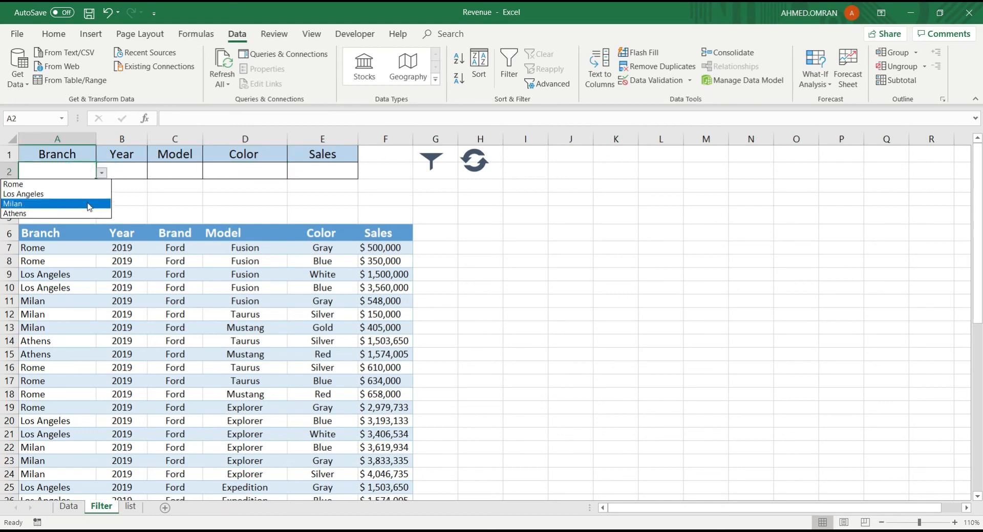
click(85, 204)
click(182, 169)
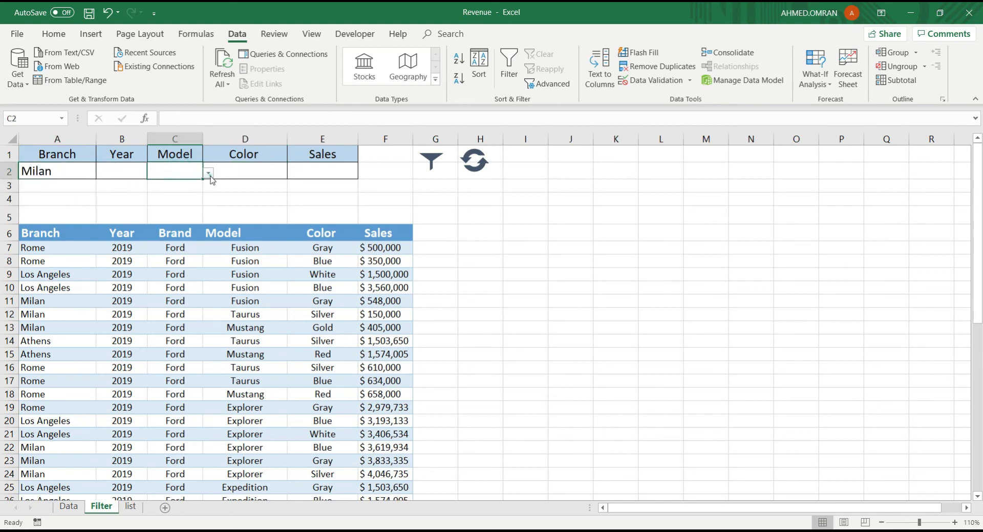
click(209, 173)
click(187, 186)
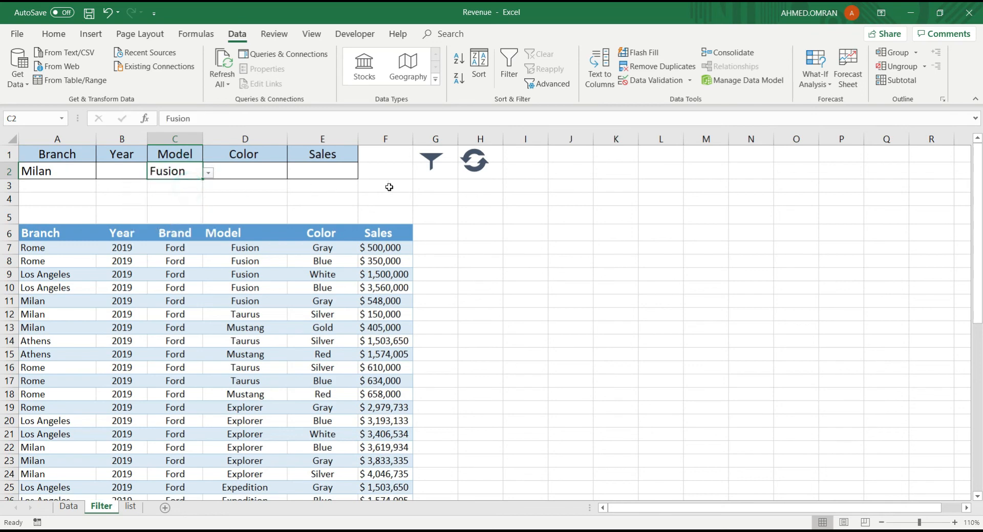
- Choose Gray as the Color criterion in D2, run the filter macro, and reset the criteria
click(280, 173)
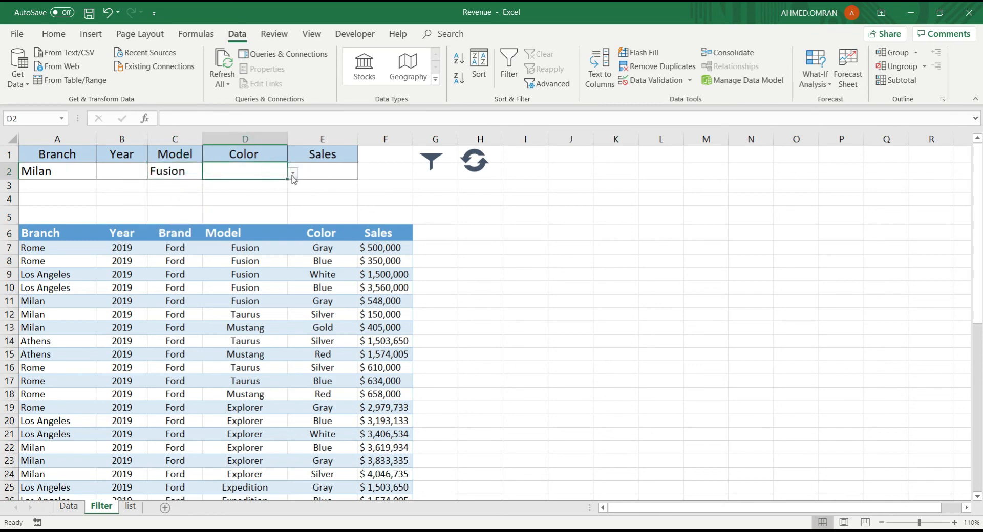
click(293, 174)
click(275, 185)
click(433, 162)
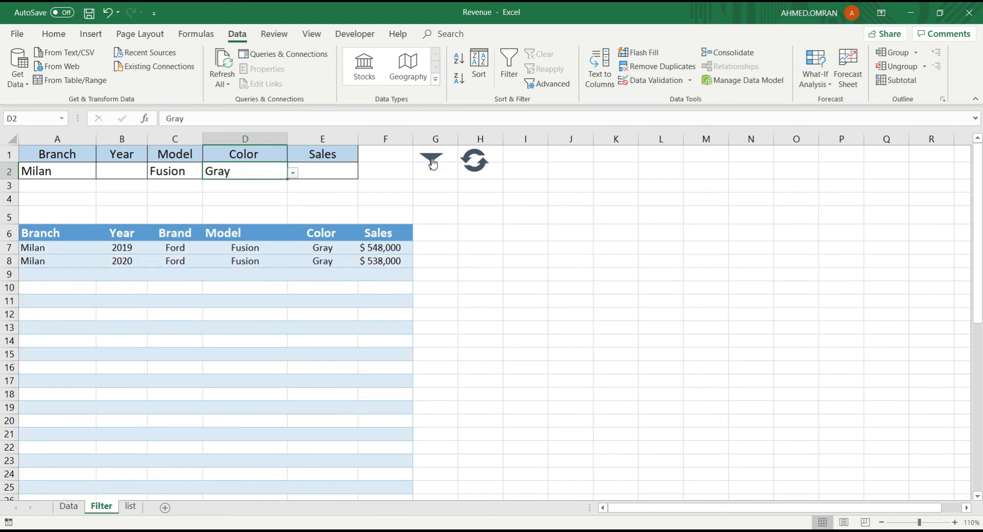
click(475, 169)
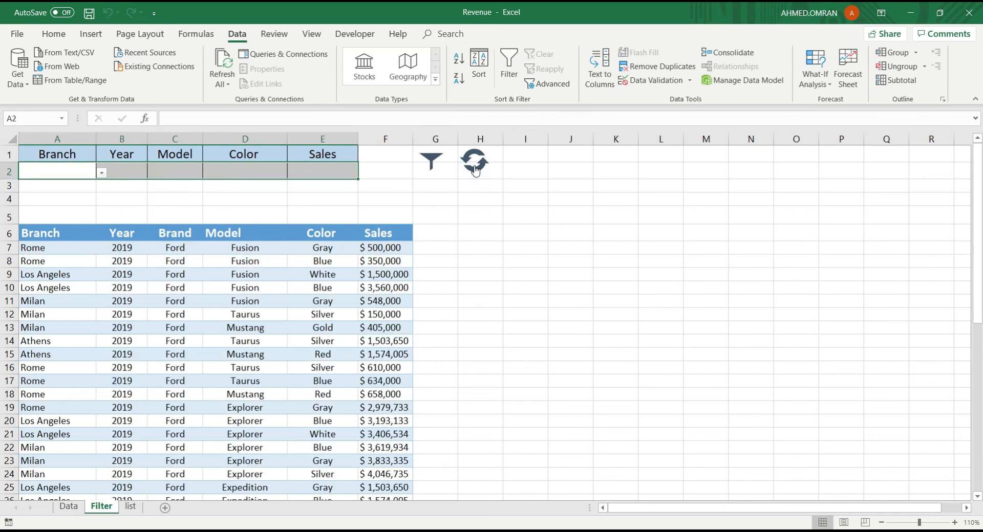
- Filter the records with the Sales criterion >1000000 in E2 and review the filtered rows
click(56, 174)
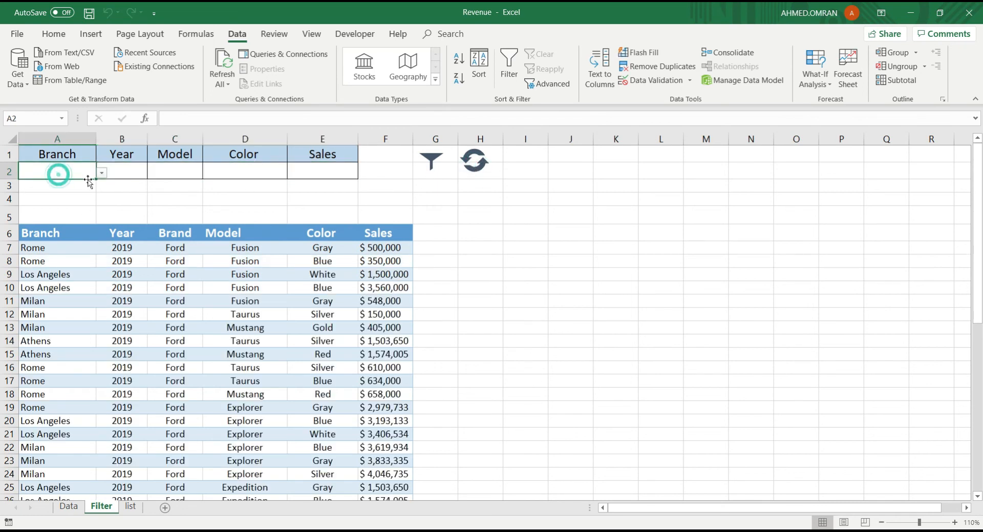
click(299, 174)
click(185, 119)
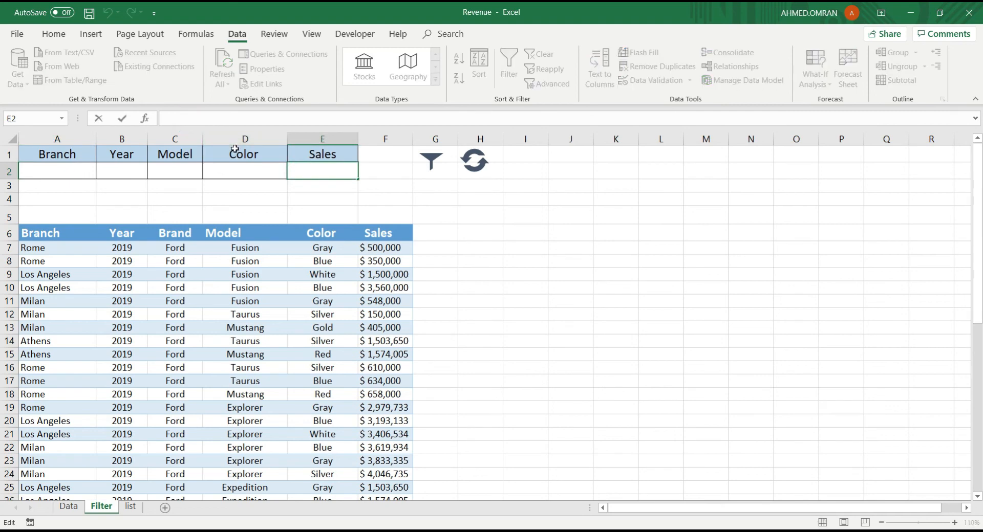
text(>)
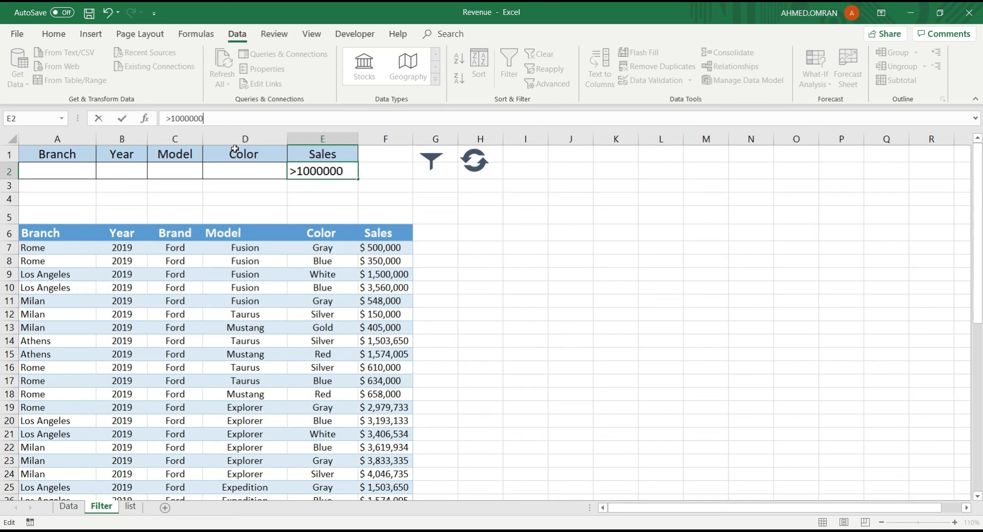
text(1000000)
key(Return)
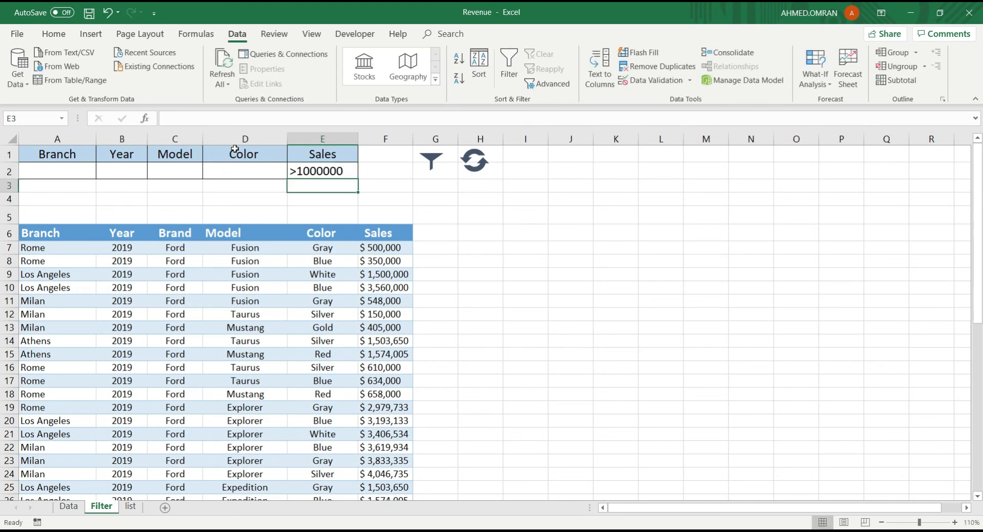
click(431, 163)
scroll(387, 308, down, 3)
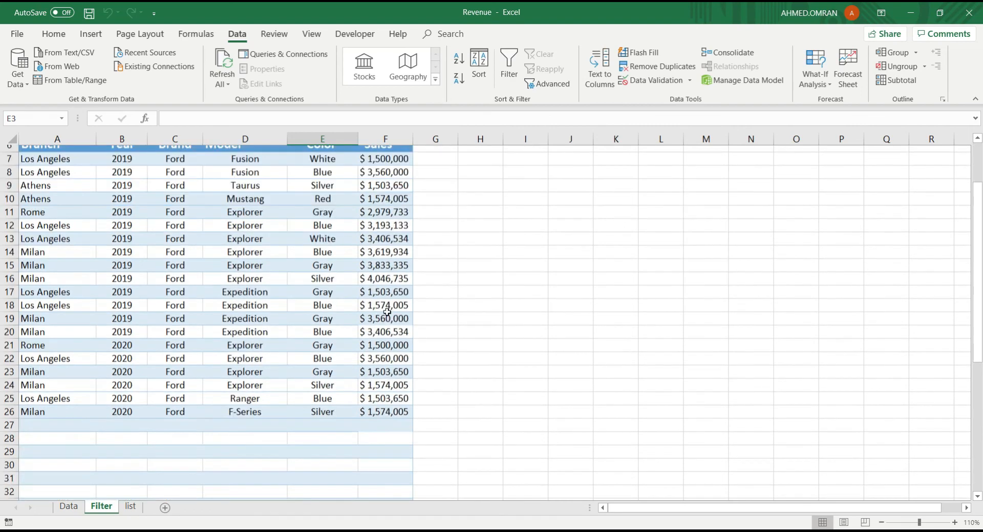
scroll(388, 312, up, 3)
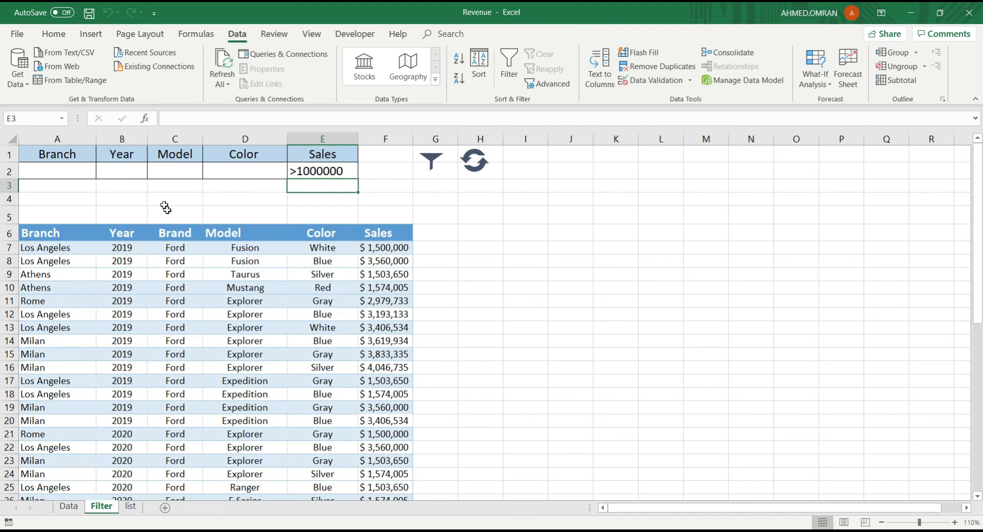
- Add 2020 as the Year criterion in B2, run the filter macro, and reset all criteria
click(134, 170)
text(2020)
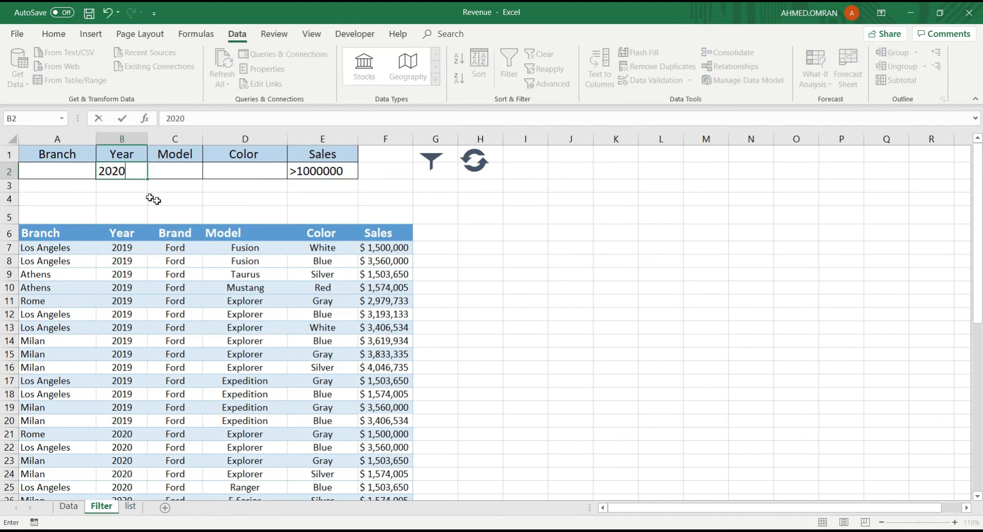
click(430, 164)
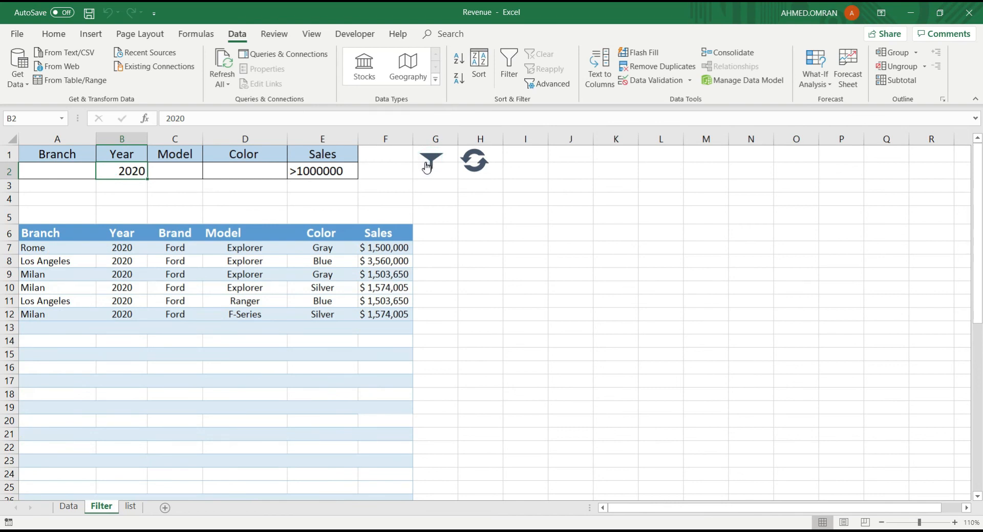
click(473, 162)
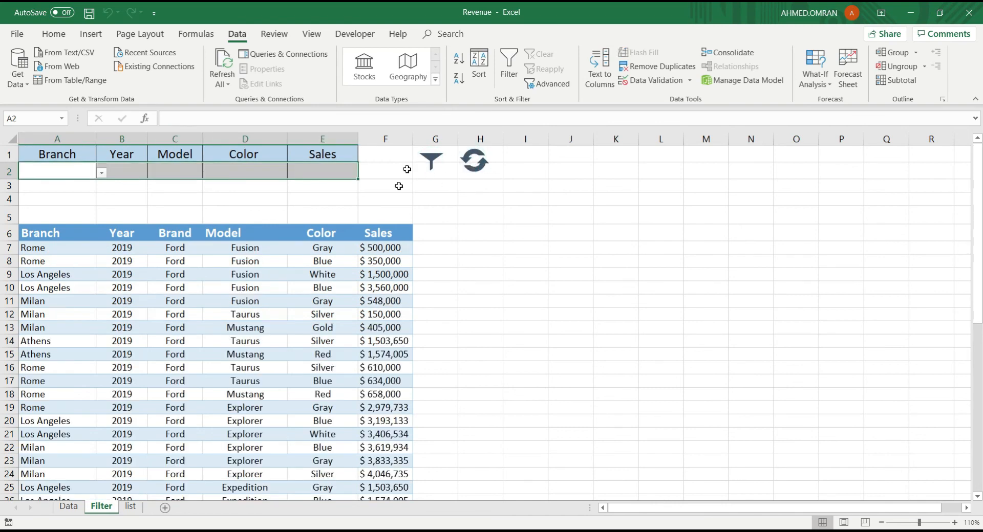